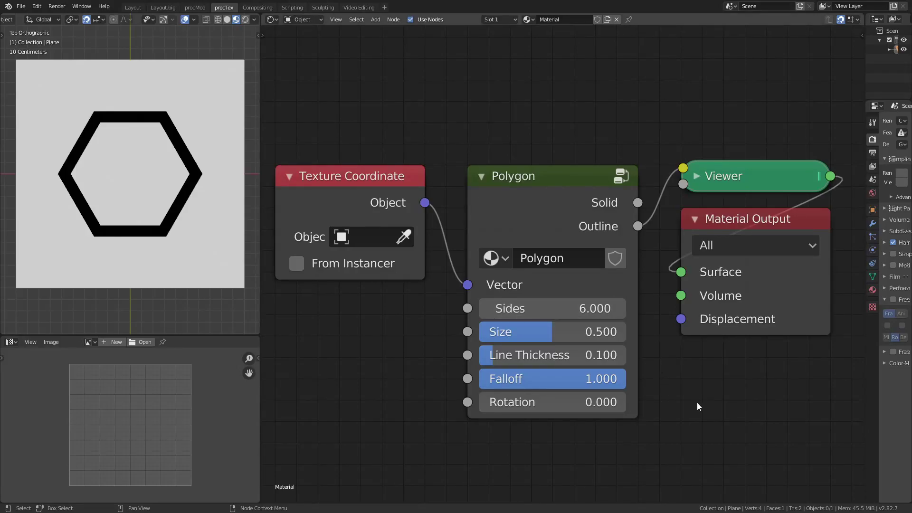
- Set the Polygon node's Sides to 3, Size to about 0.507 and Line Thickness to about 0.078, trying out Falloff and Rotation
middle_drag(697, 404, 697, 402)
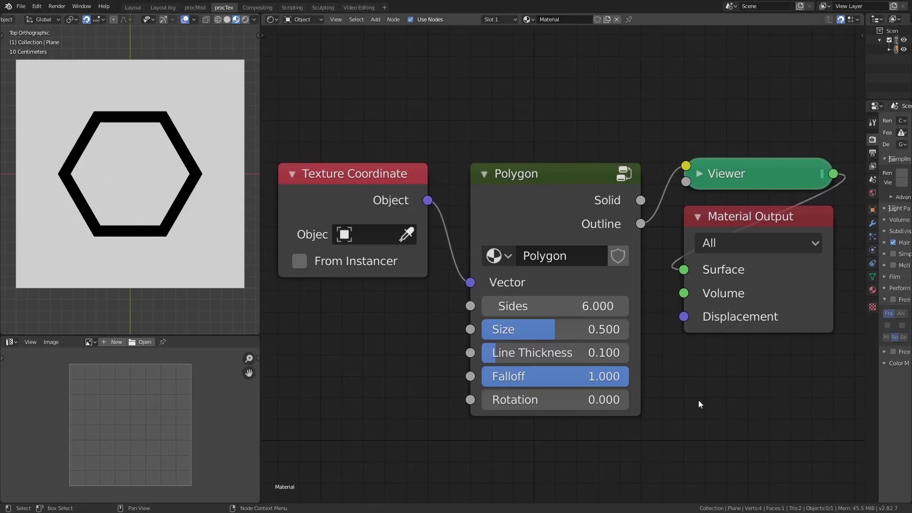
drag(607, 300, 534, 306)
mouse_move(561, 330)
mouse_down()
mouse_move(588, 330)
mouse_move(556, 330)
mouse_up()
mouse_move(556, 353)
mouse_down()
mouse_move(601, 346)
mouse_move(544, 347)
mouse_up()
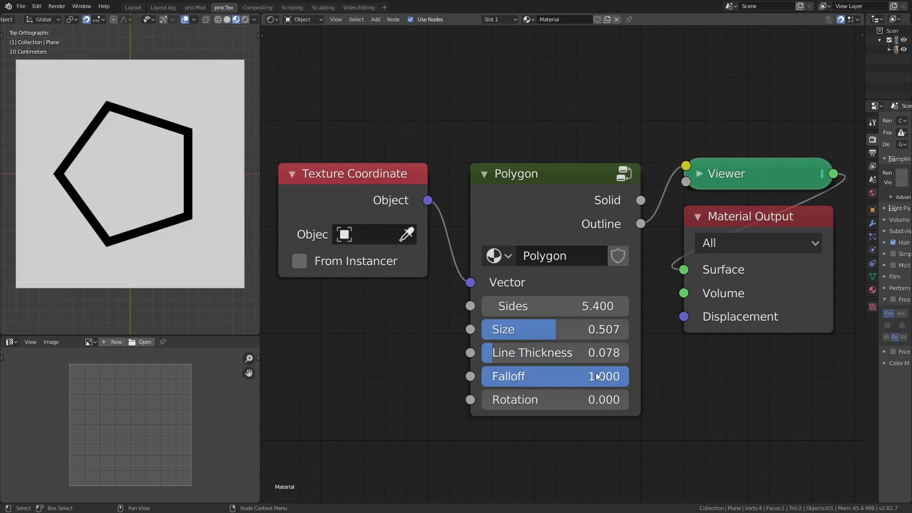
mouse_move(596, 373)
mouse_down()
mouse_move(526, 373)
mouse_move(599, 376)
mouse_up()
mouse_move(566, 400)
mouse_down()
mouse_move(574, 392)
mouse_move(720, 400)
mouse_move(766, 389)
mouse_move(557, 401)
mouse_move(774, 398)
mouse_move(552, 404)
mouse_up()
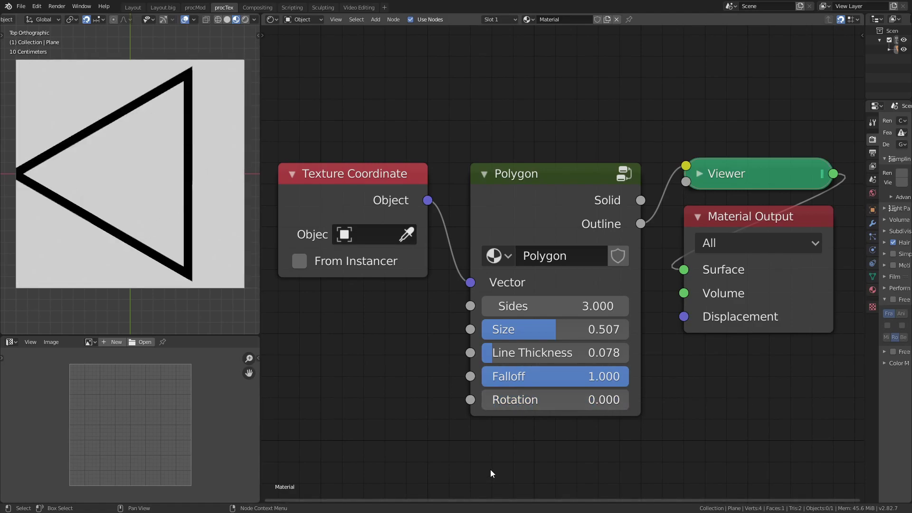
- Preview the Polygon node's Solid output and adjust its Size
click(578, 179)
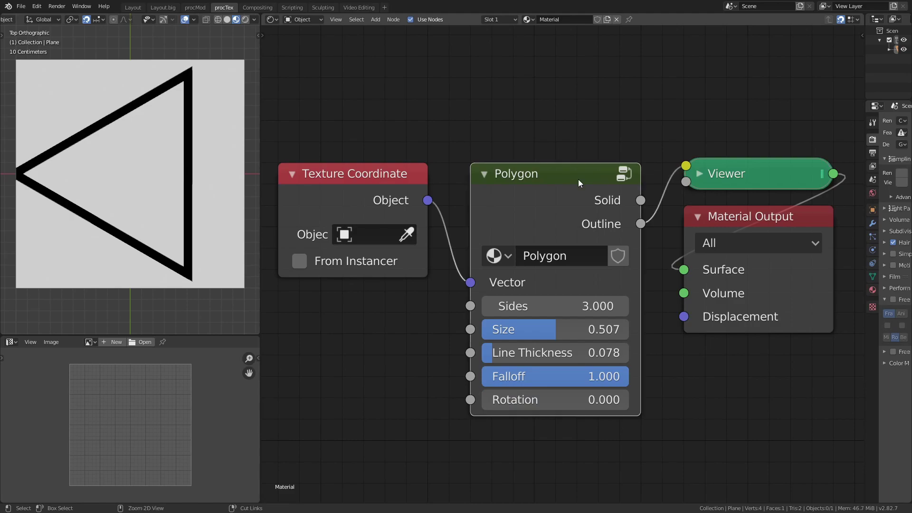
ctrl+shift+click(559, 179)
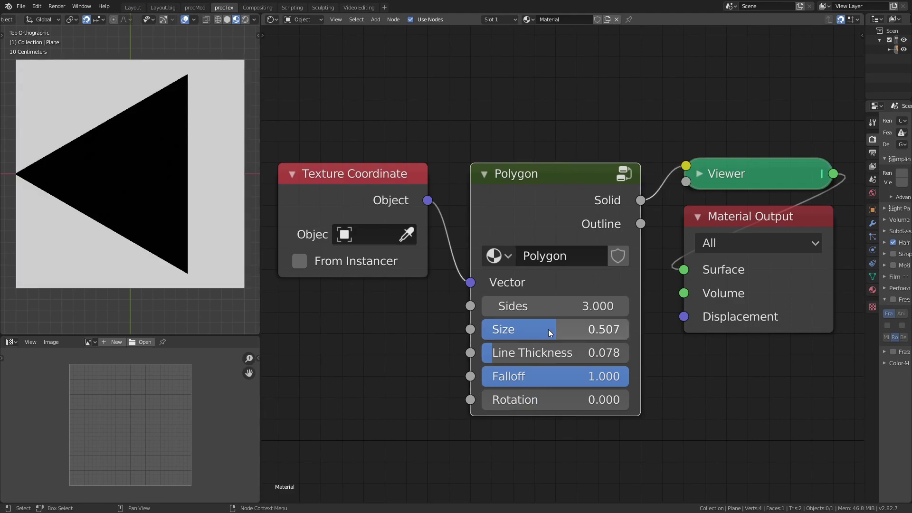
drag(549, 329, 523, 332)
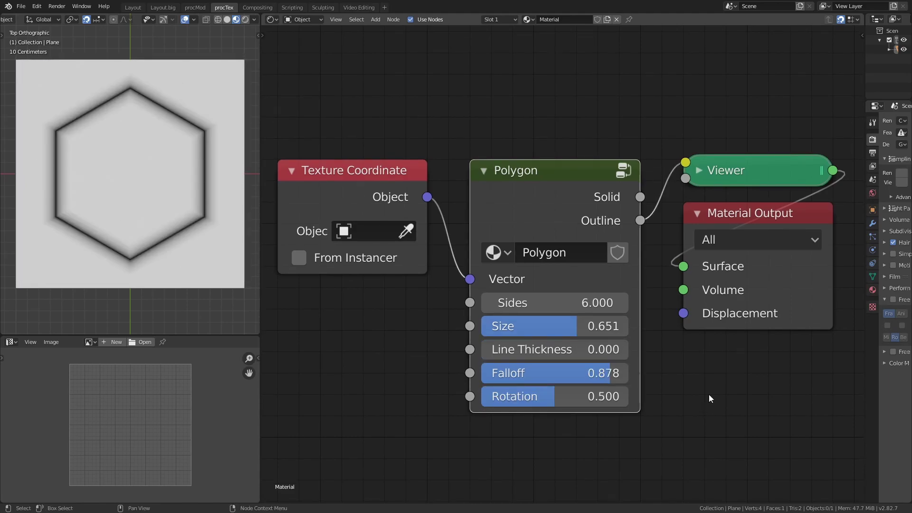
middle_drag(706, 391, 706, 379)
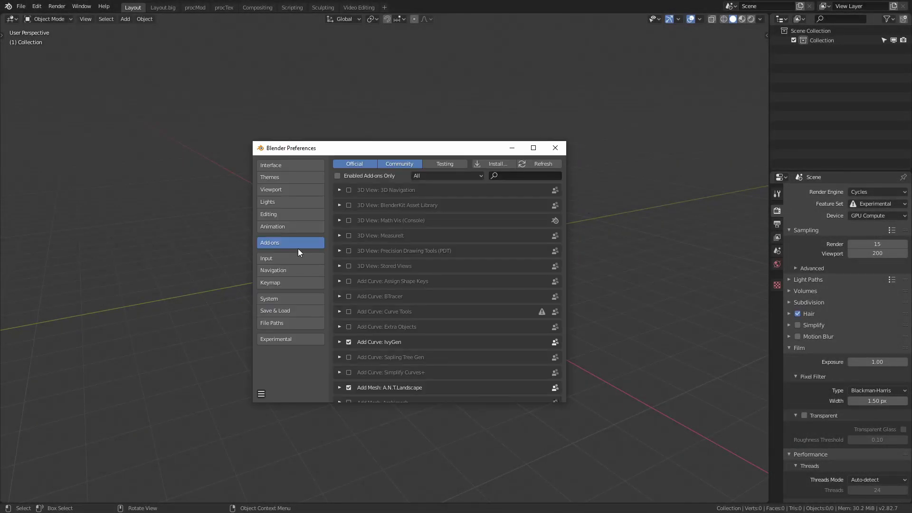
- Filter the add-ons list for "node" and expand the details of a matching add-on
click(522, 176)
text(node)
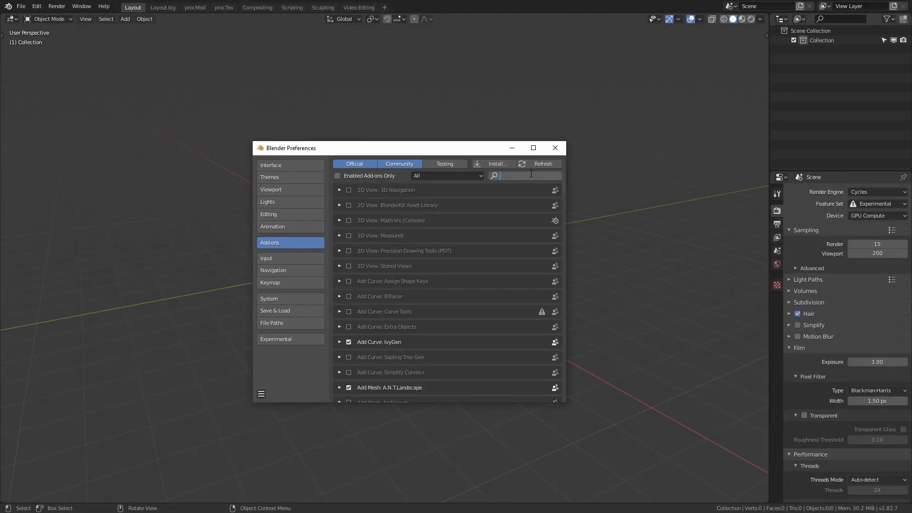
click(339, 236)
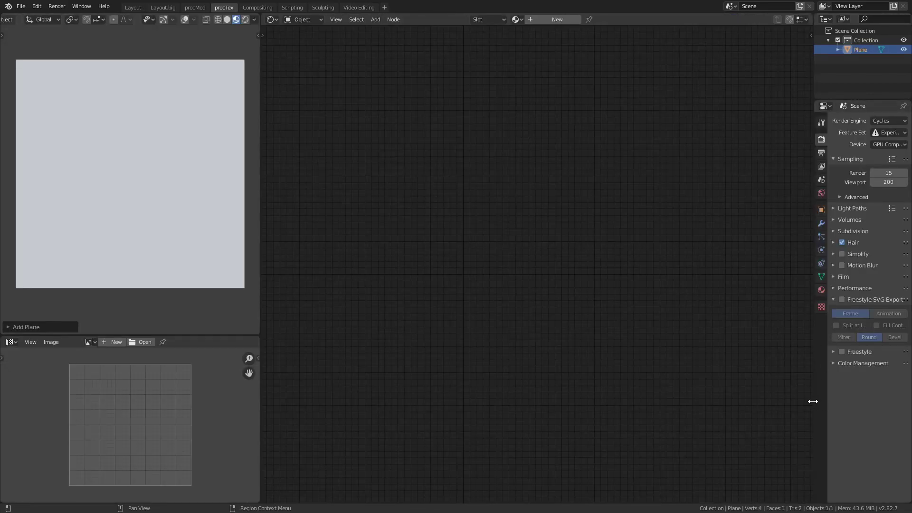
- Widen the shader editor and cycle the Shapes node's preview from Circles to its Hearts output
drag(814, 400, 866, 397)
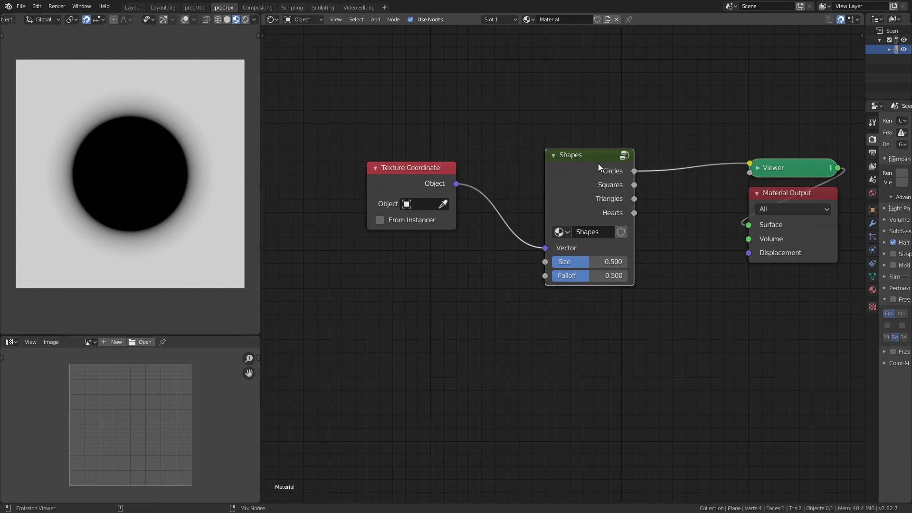
ctrl+shift+click(600, 163)
ctrl+shift+click(606, 170)
ctrl+shift+click(602, 170)
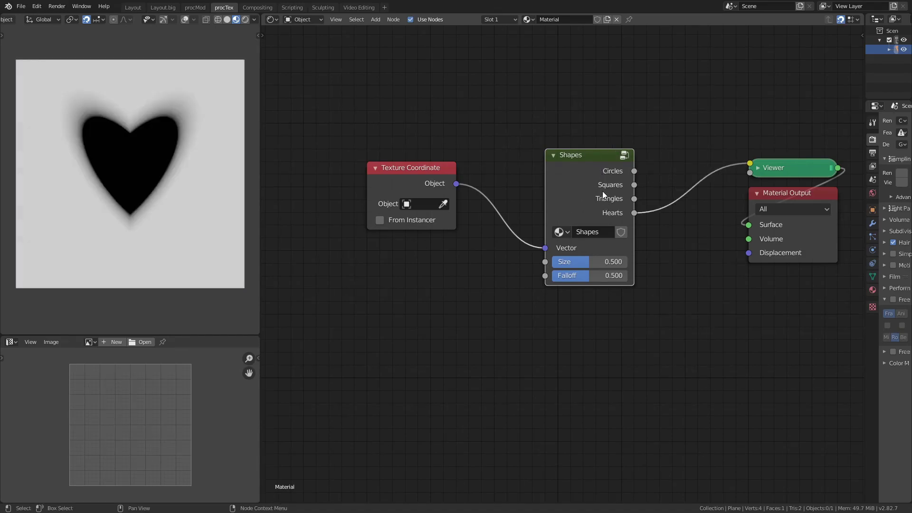
- Set the Shapes node's Size to about 0.642 and Falloff to about 0.825, and move the node higher
drag(590, 262, 600, 262)
drag(589, 276, 614, 276)
drag(589, 155, 589, 91)
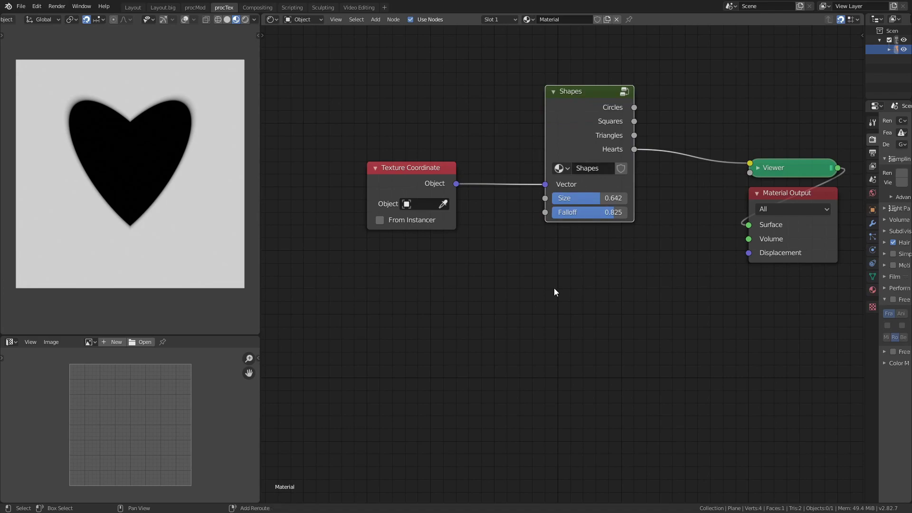
- Add a Radial Array group node below the Shapes node and set its Sector Count to 7
key(shift+a)
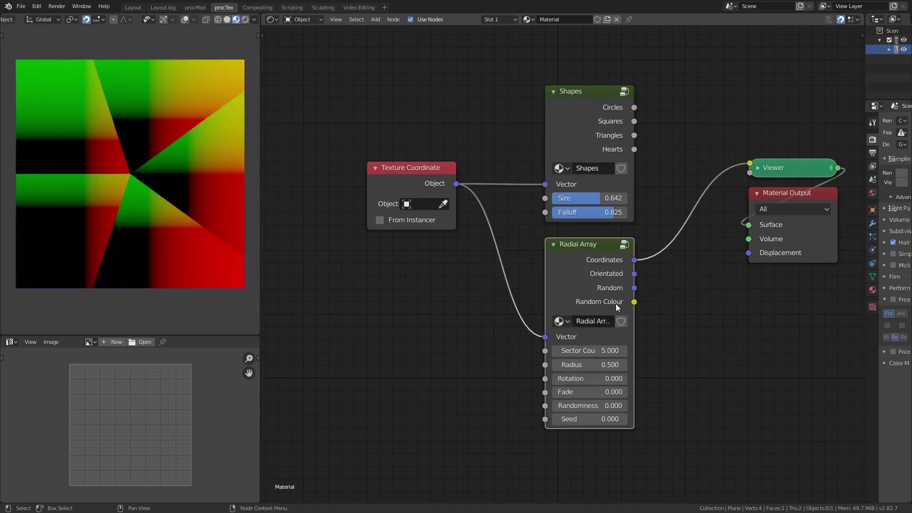
mouse_move(601, 352)
mouse_down()
mouse_move(628, 352)
mouse_move(601, 352)
mouse_up()
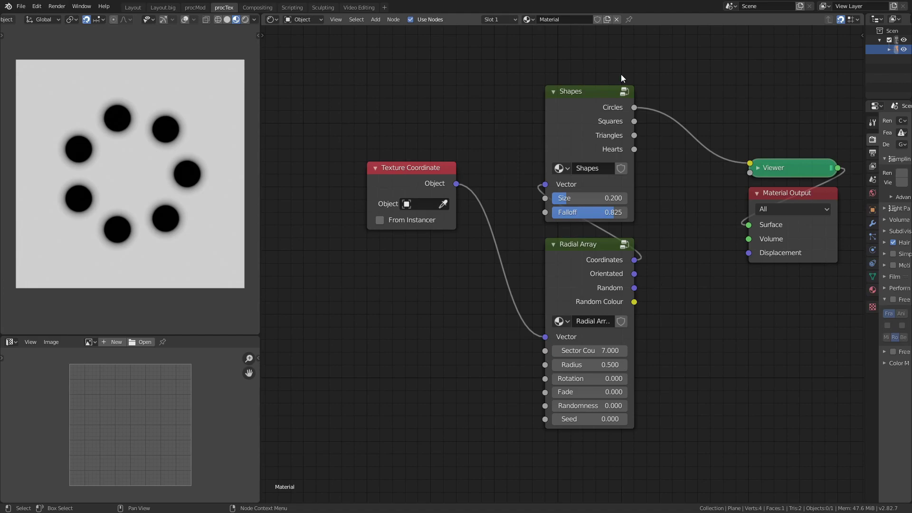
- Delete the Shapes and Radial Array nodes and move the Texture Coordinate node farther from the Material Output
click(588, 98)
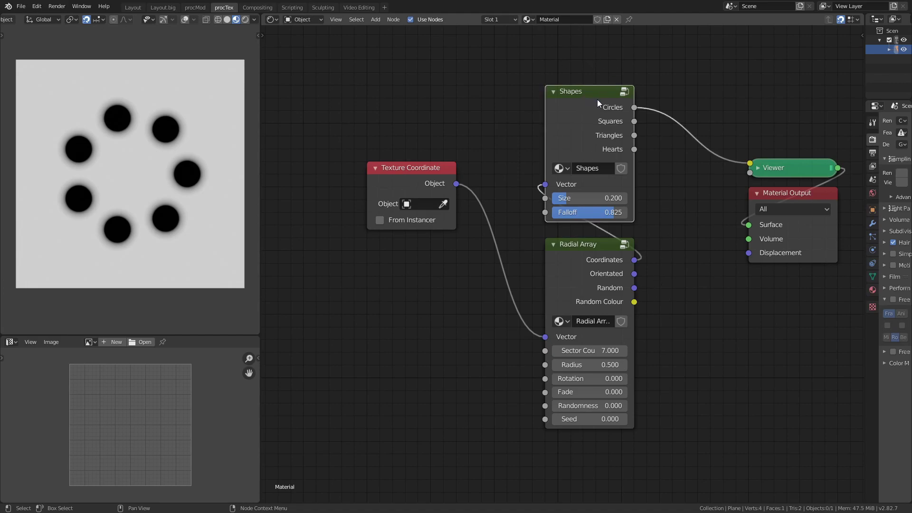
key(x)
click(609, 245)
key(x)
middle_drag(613, 245, 687, 282)
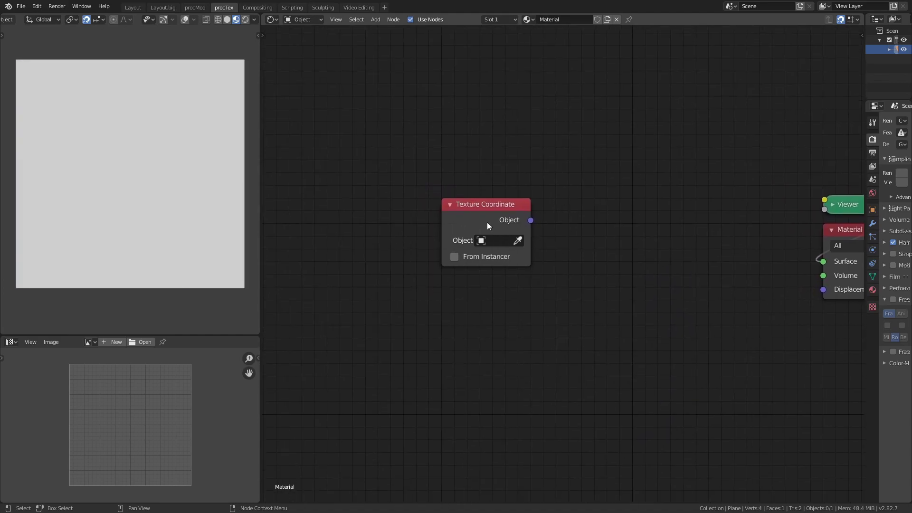
drag(472, 213, 340, 210)
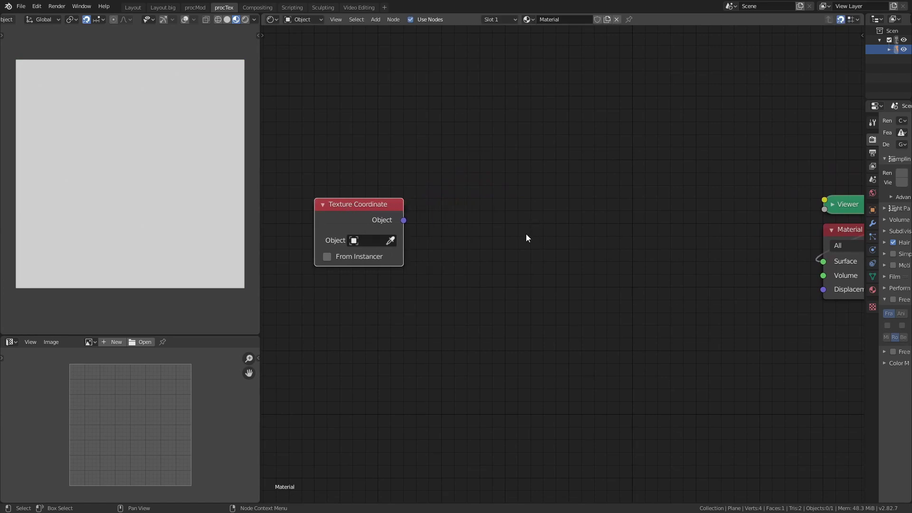
key(shift+a)
mouse_move(508, 221)
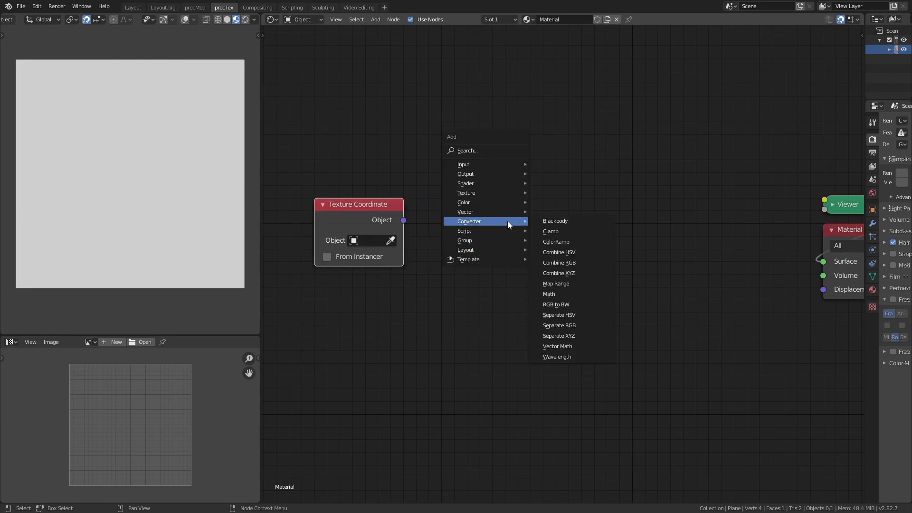
key(Escape)
- Insert a Gradient Texture node after the Texture Coordinate, set its type to Radial and place it close to that node
key(shift+a)
mouse_move(524, 206)
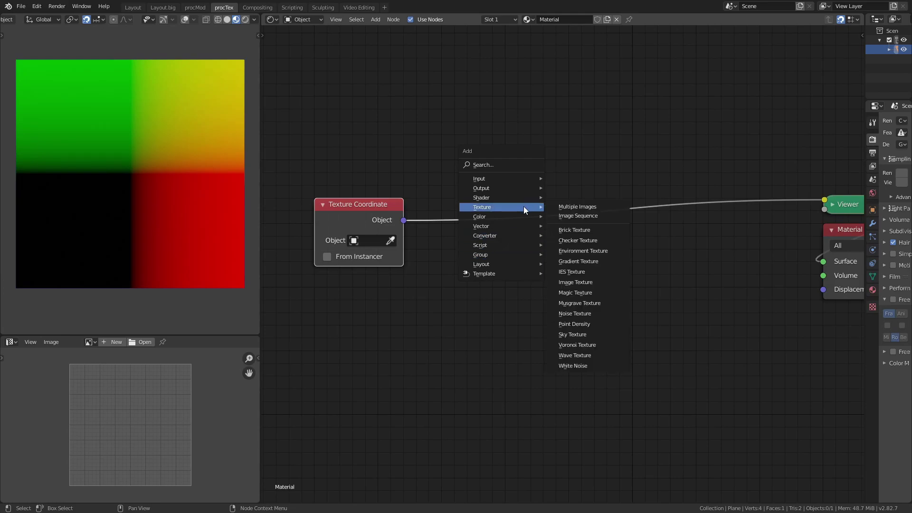
click(600, 257)
click(485, 181)
click(524, 240)
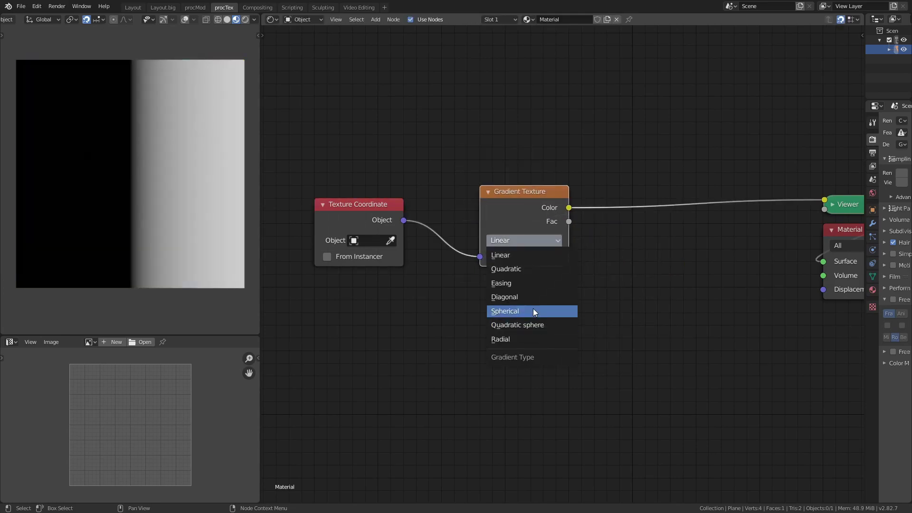
click(534, 337)
drag(532, 188, 506, 201)
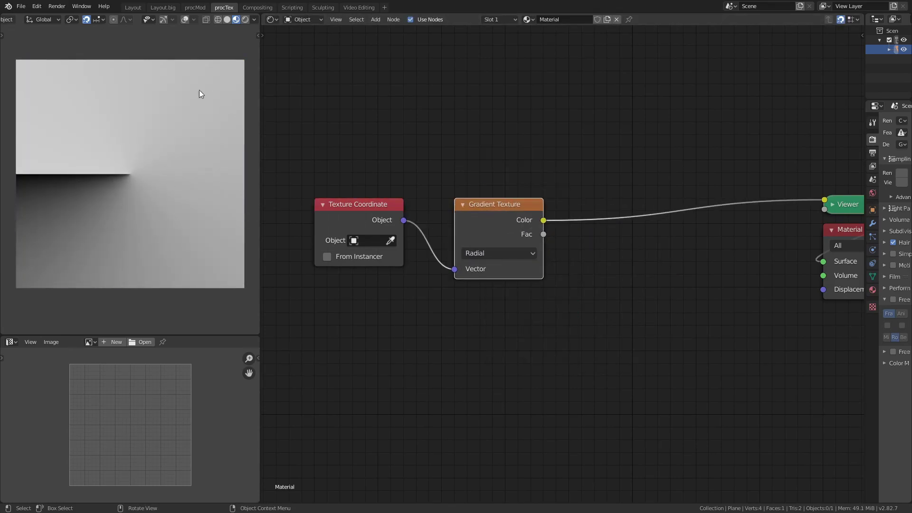
- Insert a Math node after the Gradient Texture, set it to Multiply and enter 10 as its second value
key(shift+a)
mouse_move(587, 295)
click(655, 364)
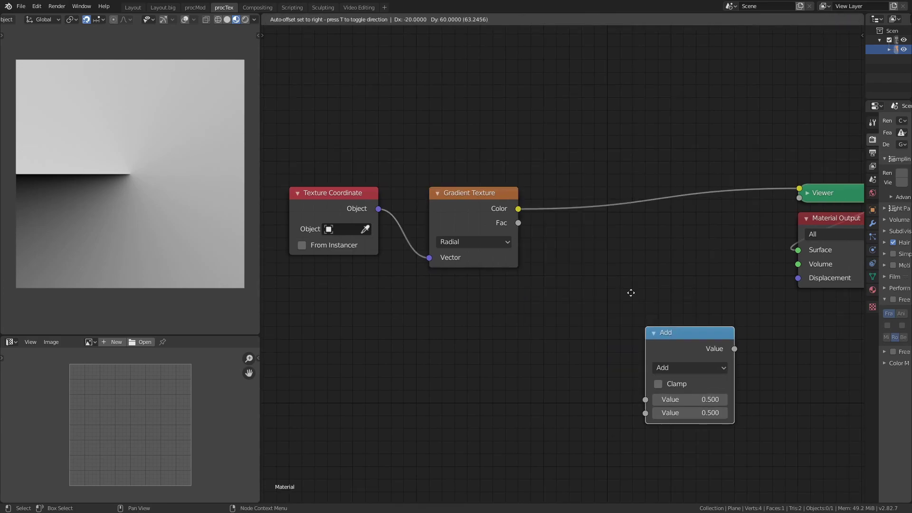
click(570, 223)
click(601, 228)
click(222, 303)
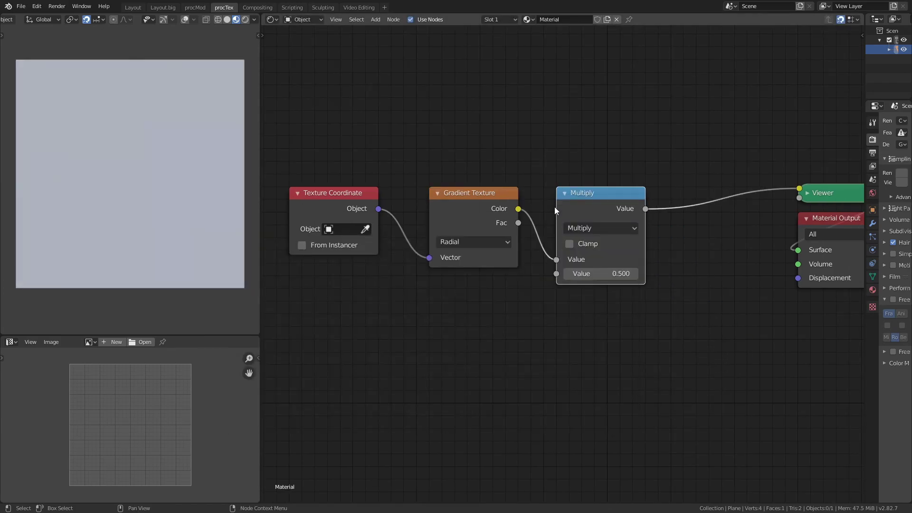
click(546, 273)
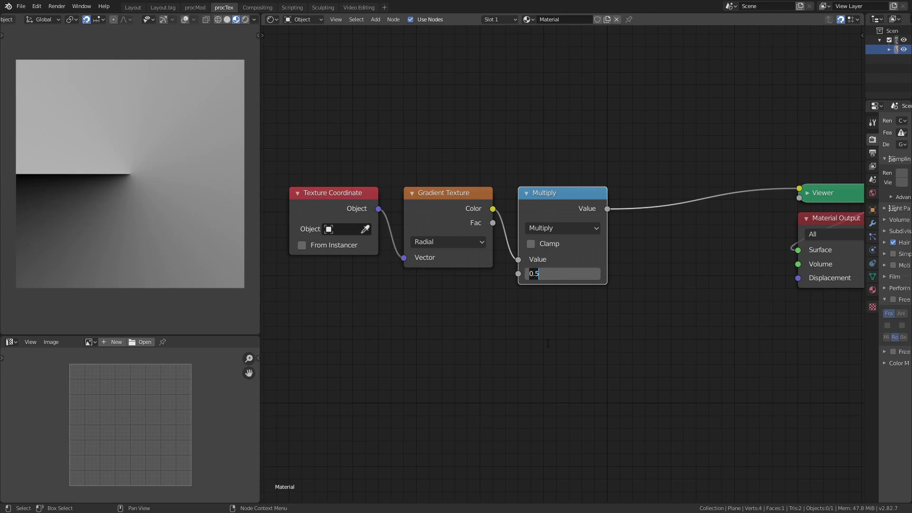
text(10)
key(Return)
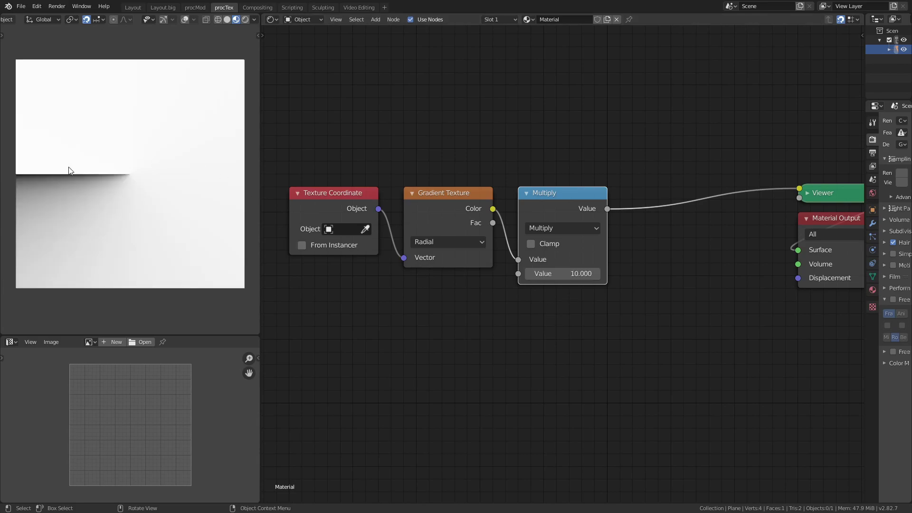
- Duplicate the Multiply node onto the link after it, and set the copy to Snap with an increment of 1
key(shift+d)
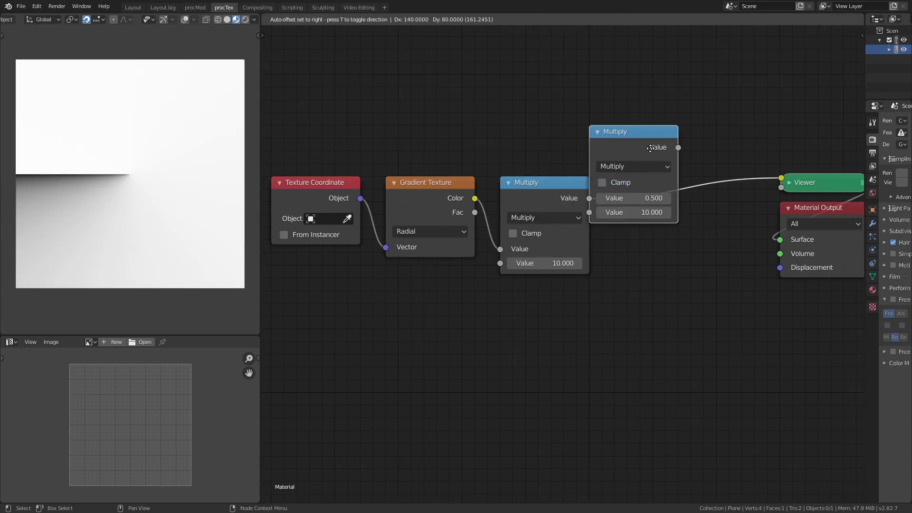
click(661, 190)
click(672, 218)
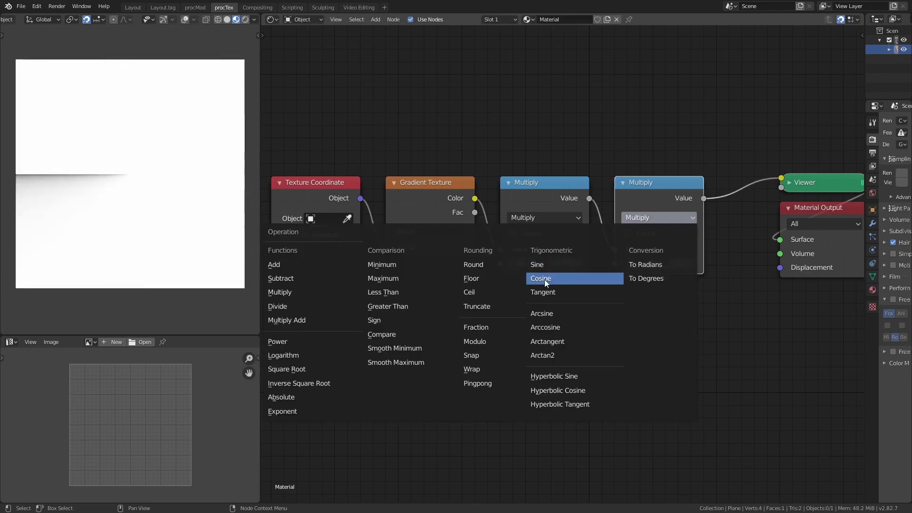
click(493, 359)
click(670, 264)
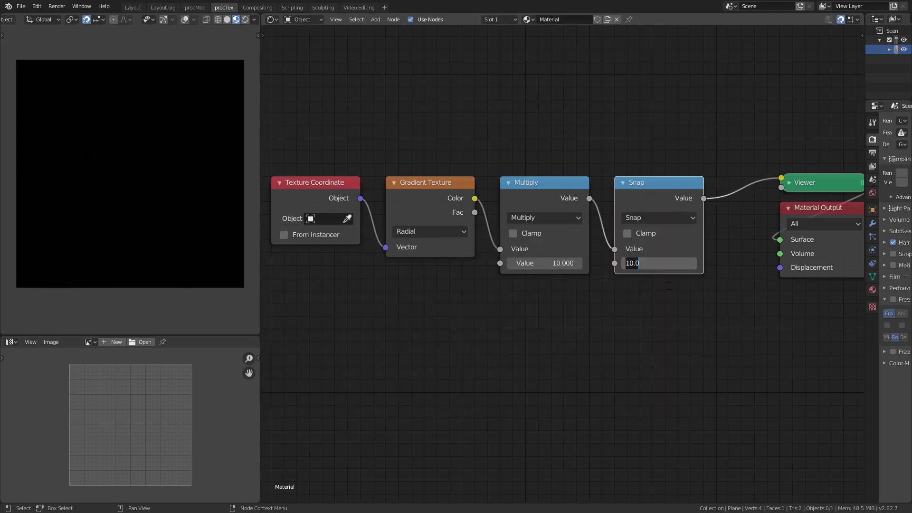
text(1)
key(Return)
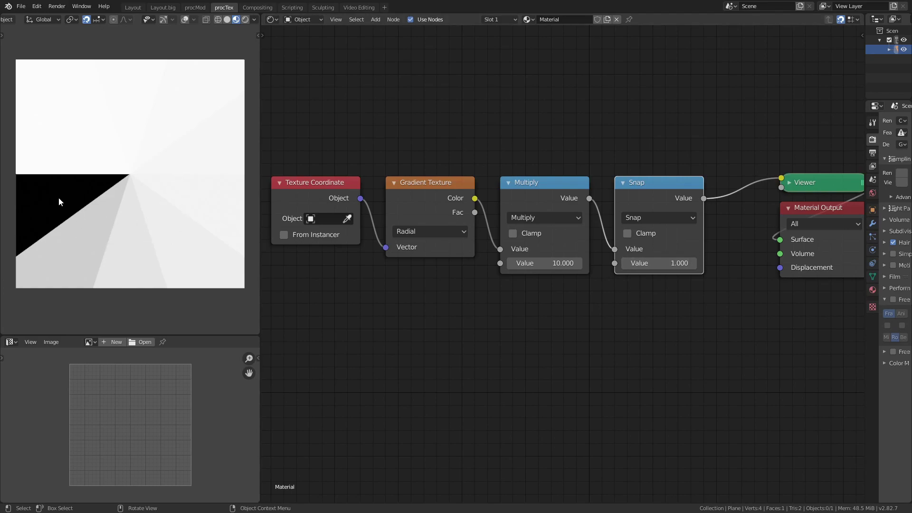
- Turn on the viewport overlays, annotate the sectors counter-clockwise with numbers from 0 to 9, and undo the annotations
key(alt+z)
key(shift+alt+z)
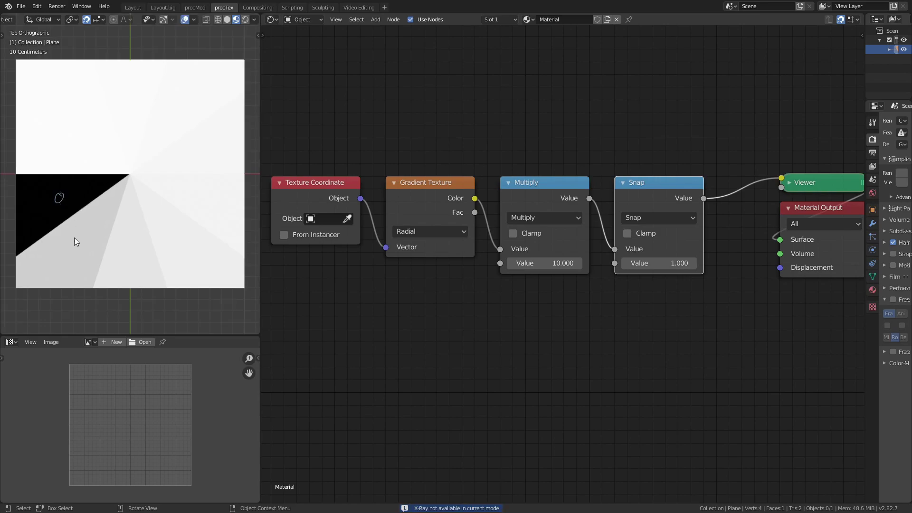
mouse_move(122, 251)
mouse_down()
mouse_move(143, 257)
mouse_move(174, 246)
mouse_up()
drag(198, 200, 205, 213)
drag(209, 140, 205, 153)
mouse_move(98, 106)
mouse_down()
mouse_move(172, 114)
mouse_move(101, 108)
mouse_up()
drag(43, 151, 45, 162)
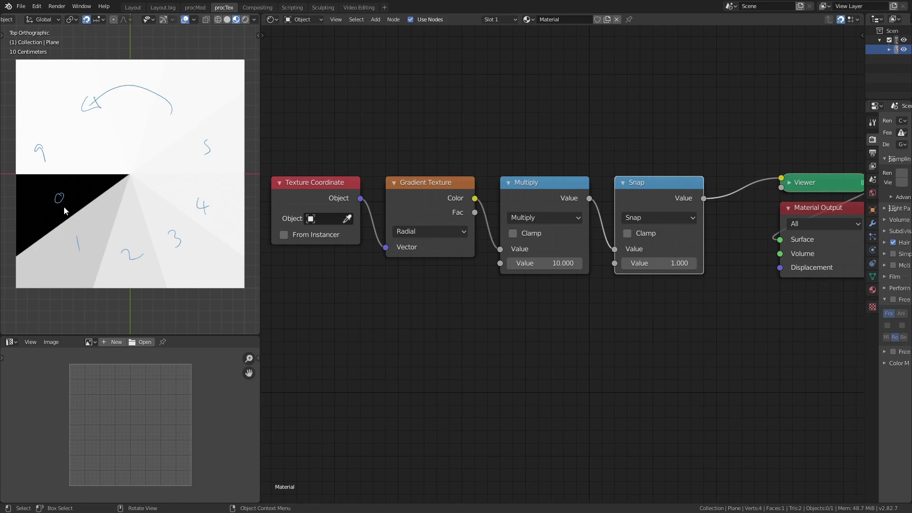
drag(61, 195, 56, 201)
key(ctrl+z)
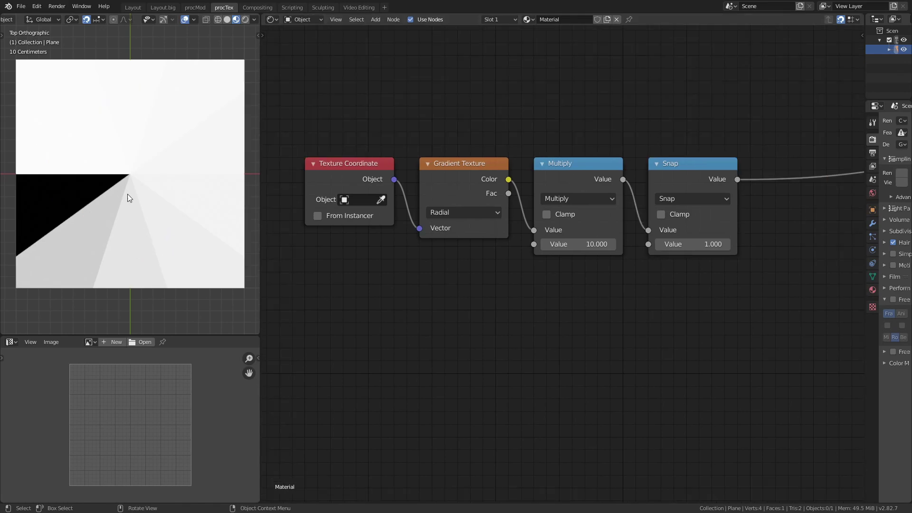
- Try an annotation stroke across the sectors in the viewport and undo it
mouse_move(65, 177)
mouse_down()
mouse_move(74, 212)
mouse_move(111, 235)
mouse_move(163, 235)
mouse_move(203, 187)
mouse_up()
key(ctrl+z)
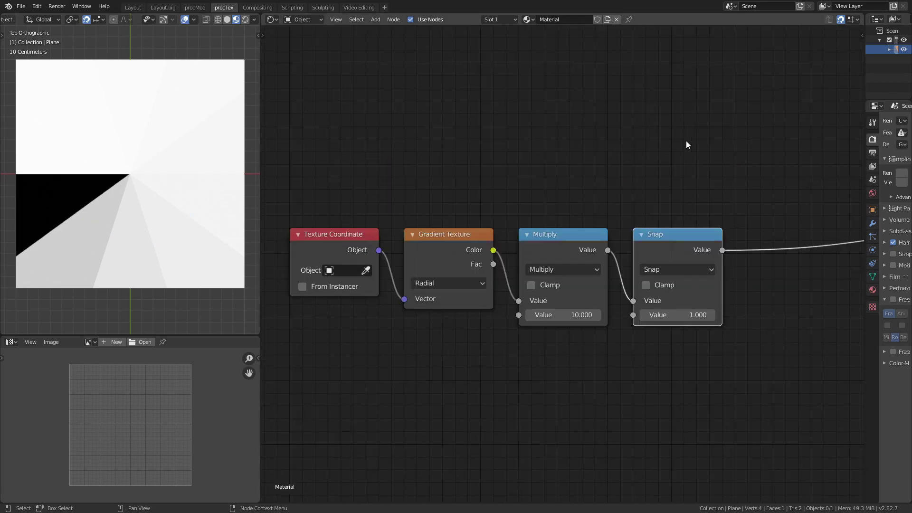
- Annotate the first two sectors with arrows pointing outward from the centre and a curve crossing each arrow
mouse_move(103, 181)
mouse_down()
mouse_move(53, 203)
mouse_move(94, 246)
mouse_up()
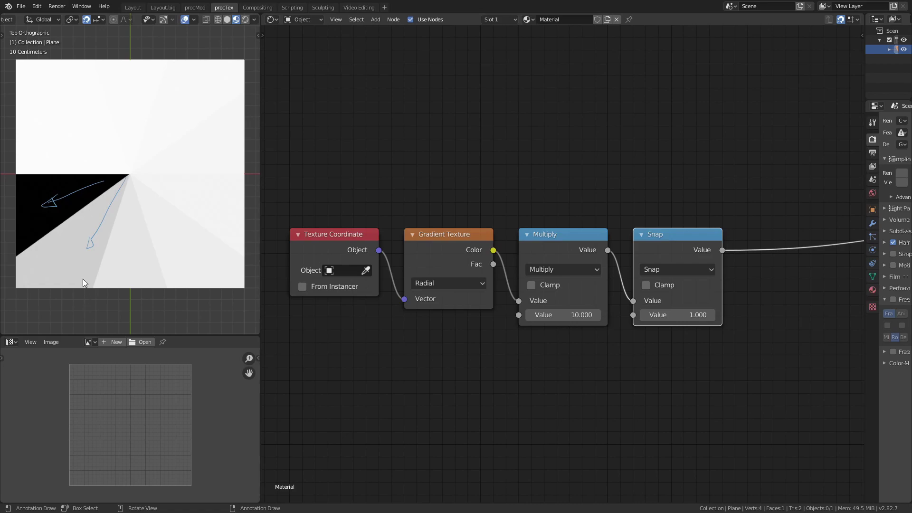
drag(40, 176, 57, 222)
mouse_move(62, 226)
mouse_down()
mouse_move(109, 253)
mouse_move(151, 249)
mouse_up()
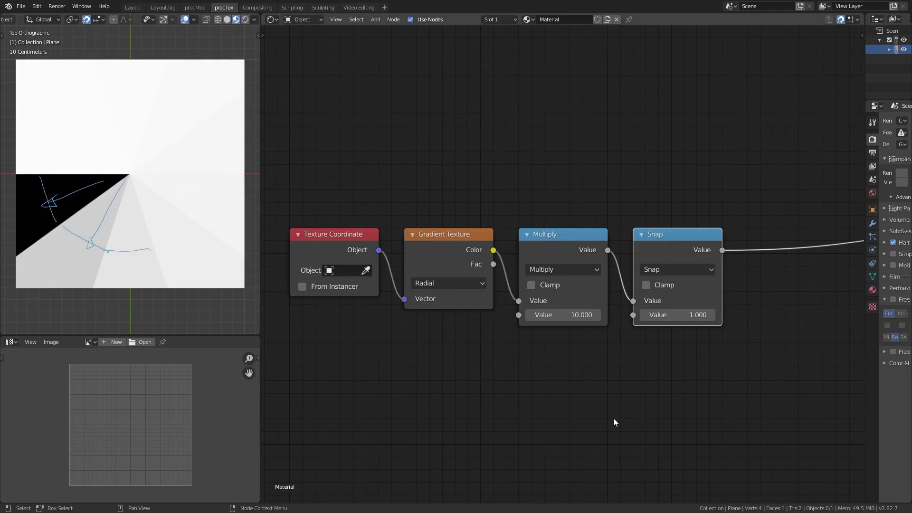
- Feed the Object coordinates into a new vector math node set to Dot Product and preview its output
mouse_move(95, 247)
mouse_down()
mouse_move(135, 236)
mouse_move(139, 171)
mouse_up()
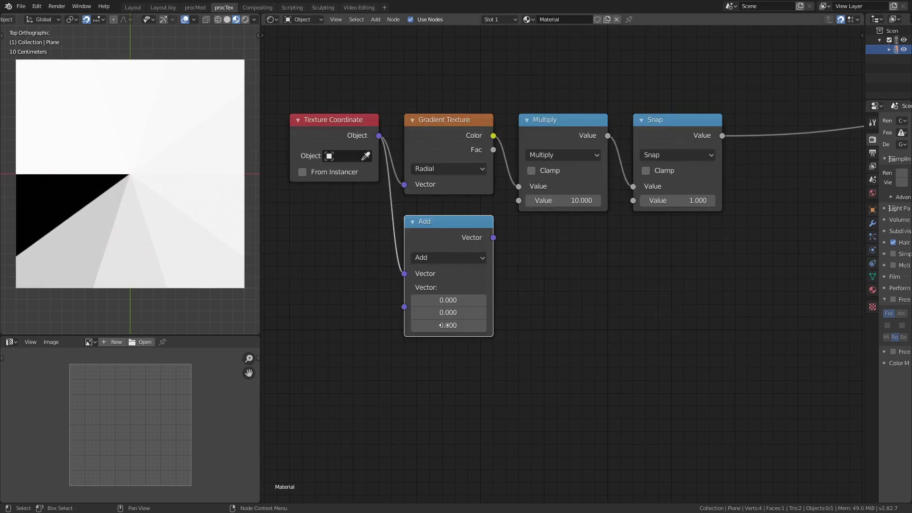
click(451, 259)
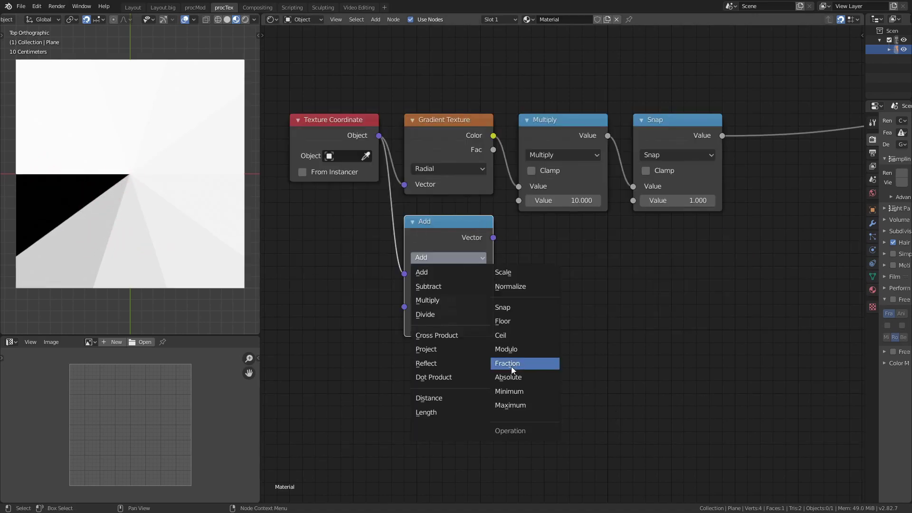
click(472, 376)
ctrl+shift+click(458, 226)
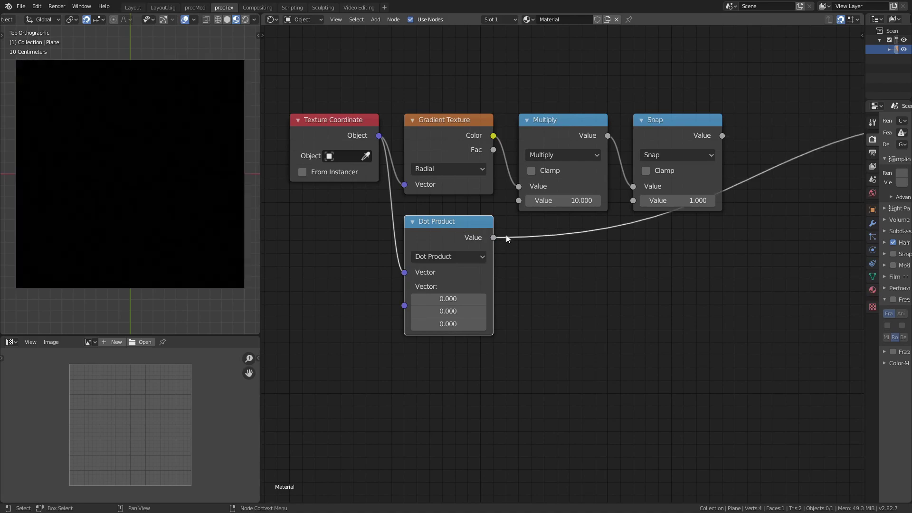
- Set the X and Y components of the Dot Product node's second vector to 1
drag(506, 235, 451, 241)
middle_drag(450, 238, 447, 242)
drag(445, 303, 445, 315)
text(1)
key(Return)
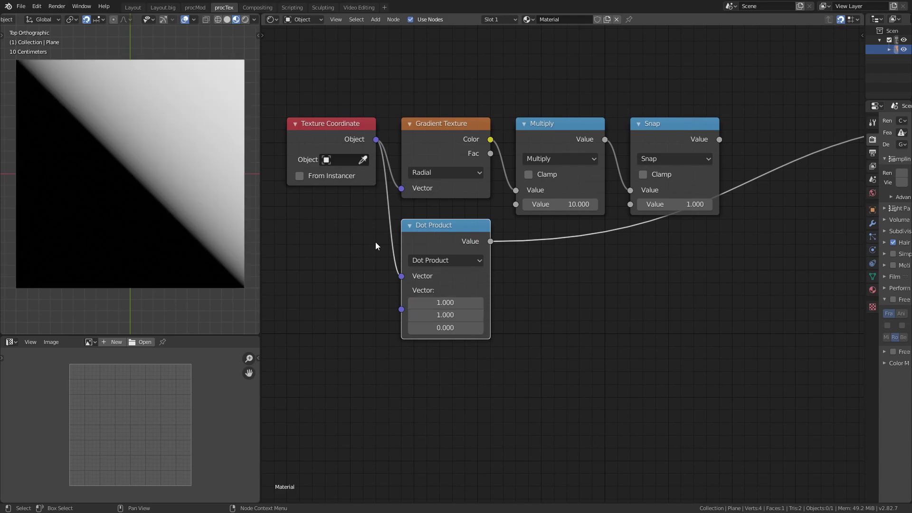
- Annotate the viewport with a mark at the plane's centre and arrows reaching from it into the bright region
key(d)
drag(132, 174, 133, 175)
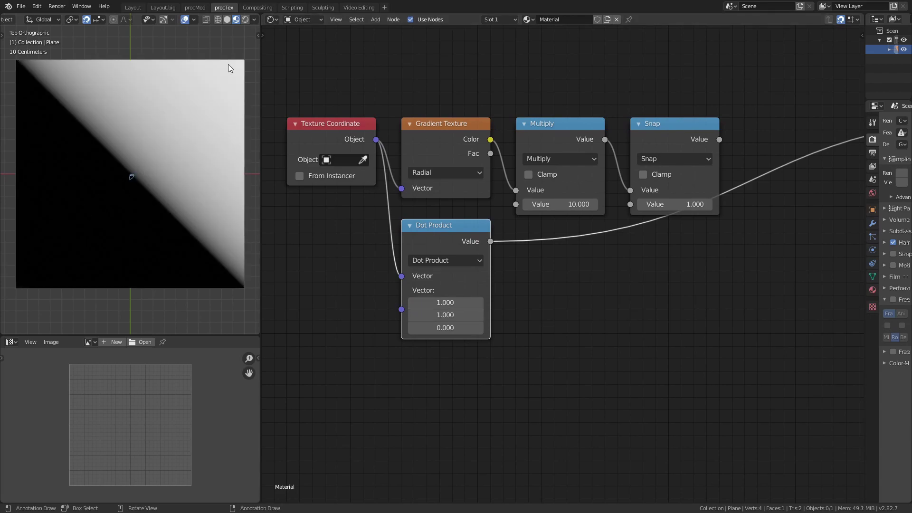
drag(230, 69, 235, 77)
drag(137, 176, 224, 172)
drag(222, 94, 221, 168)
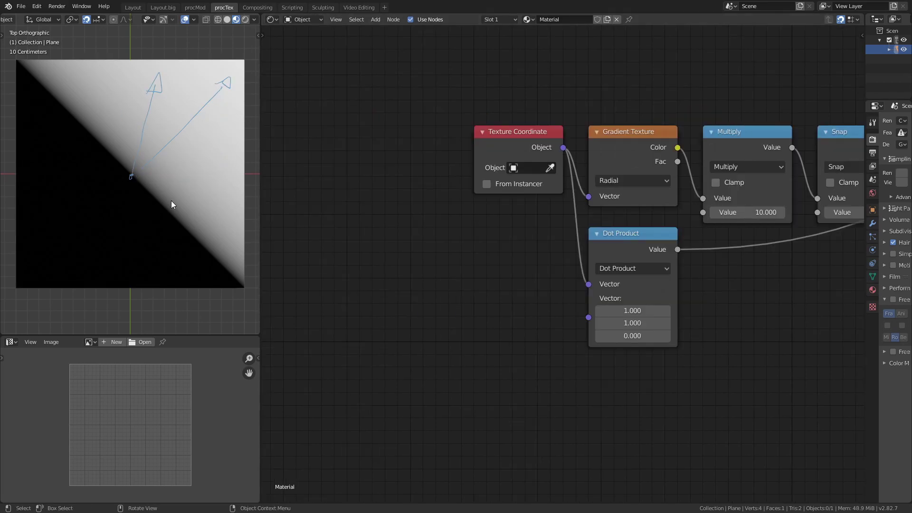
- Set the Dot Product vector's X component to -1 and annotate an arrow from the centre toward the plane's upper-left corner
click(632, 311)
text(-1)
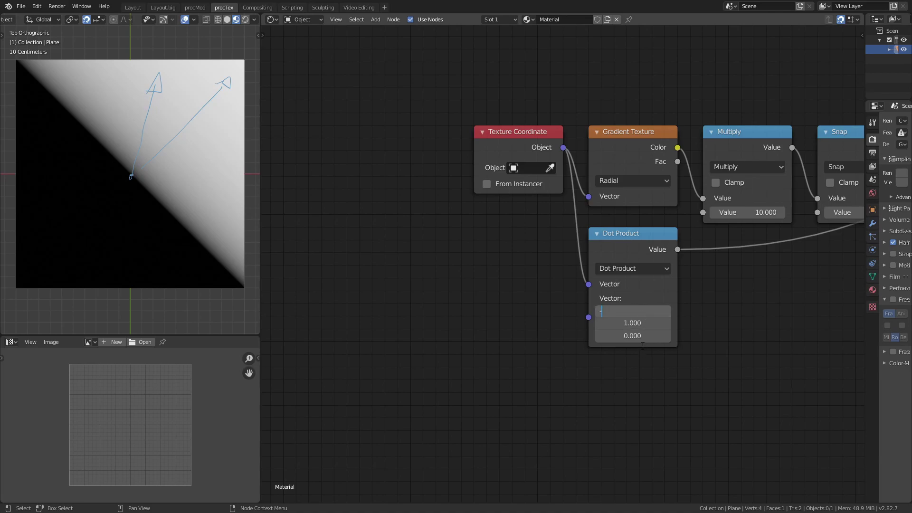
key(Return)
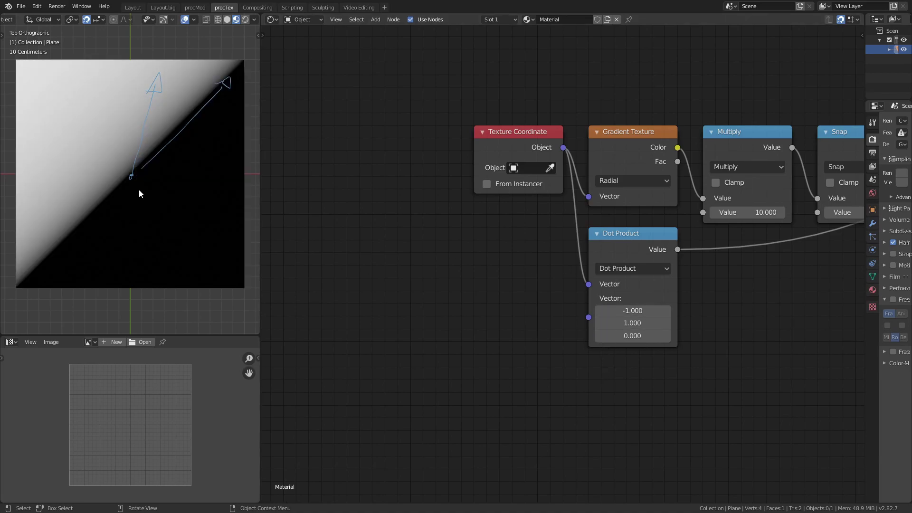
key(d)
mouse_move(131, 177)
mouse_down()
mouse_move(56, 180)
mouse_move(63, 109)
mouse_up()
- Try a Greater Than node with a threshold of 0.4 on the Dot Product output, annotate its boundary, and delete the node
middle_drag(721, 304, 581, 310)
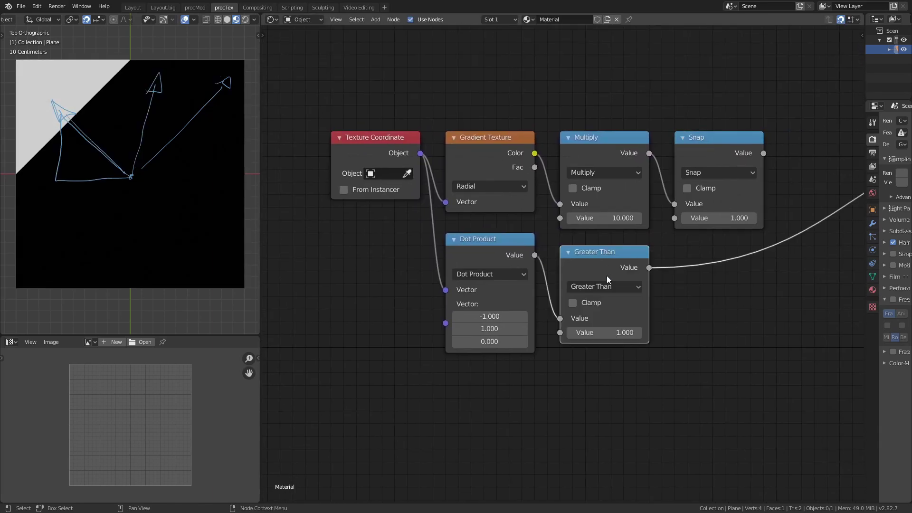
drag(606, 333, 578, 333)
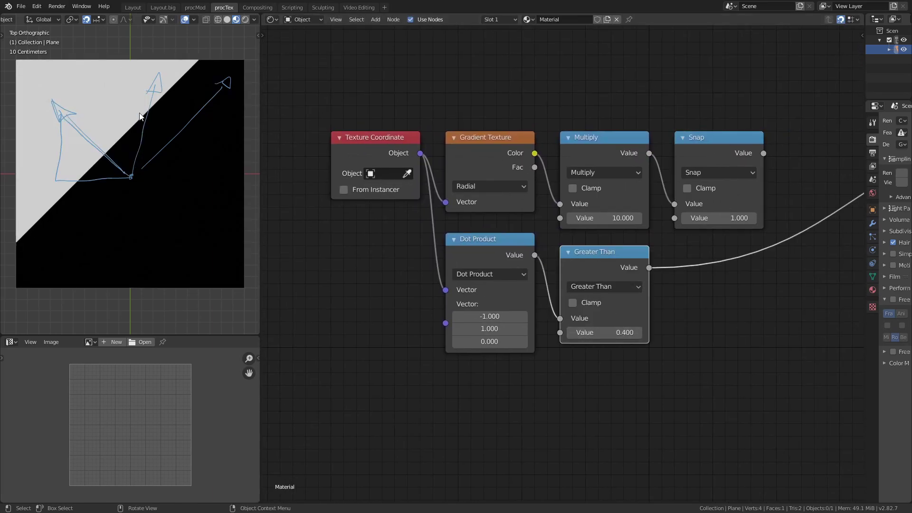
drag(88, 173, 145, 121)
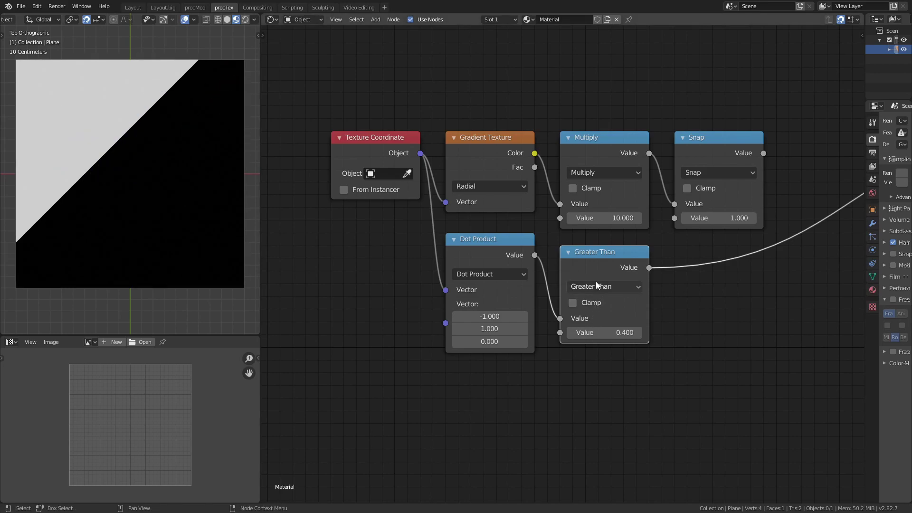
key(x)
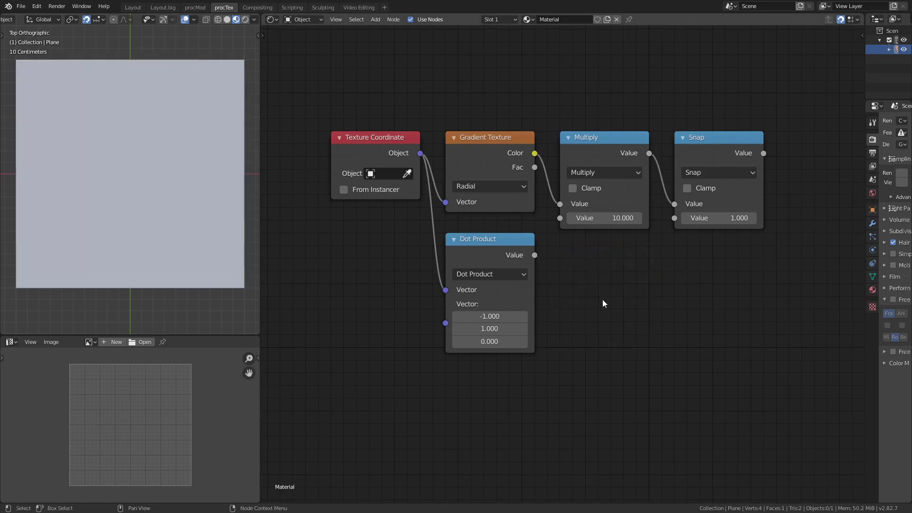
- Handwrite the dot product a·b and the vector a = (xa, ya, za) as annotations in empty node editor space
mouse_move(606, 302)
middle_down()
mouse_move(537, 240)
mouse_move(569, 237)
middle_up()
mouse_move(588, 234)
mouse_down()
mouse_move(596, 247)
mouse_move(617, 240)
mouse_up()
mouse_move(554, 307)
middle_down()
mouse_move(552, 198)
mouse_move(592, 277)
middle_up()
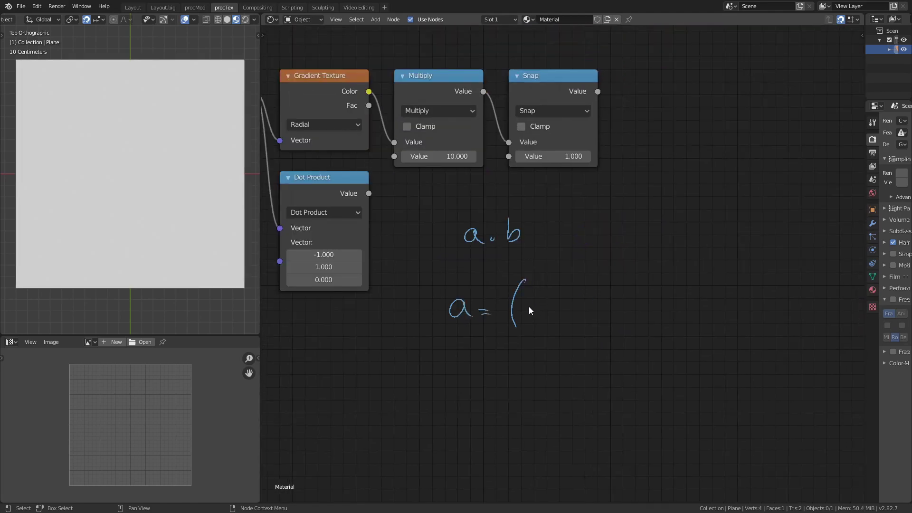
drag(528, 302, 537, 314)
mouse_move(547, 301)
mouse_down()
mouse_move(535, 314)
mouse_move(567, 319)
mouse_up()
drag(582, 302, 588, 330)
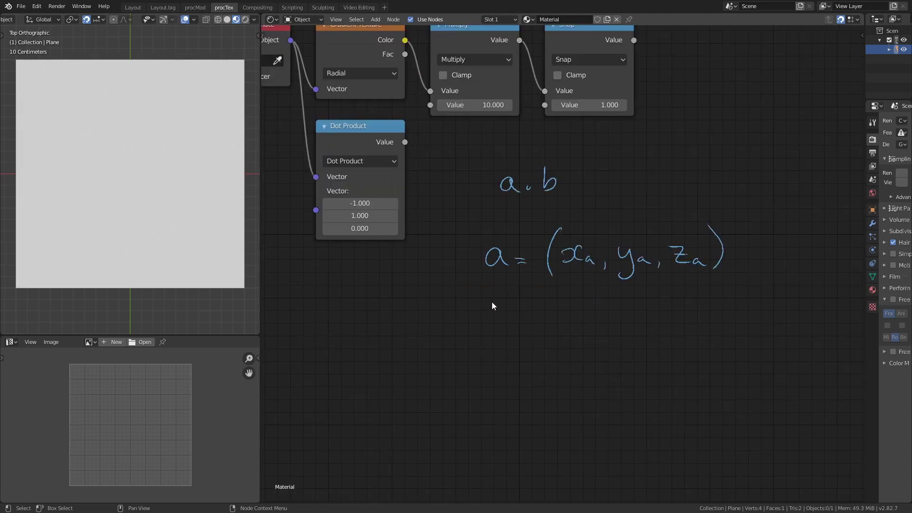
- Handwrite b = (xb, yb, yb) below vector a and start the formula with xa·xb
drag(488, 284, 492, 306)
drag(521, 305, 531, 306)
drag(521, 312, 551, 326)
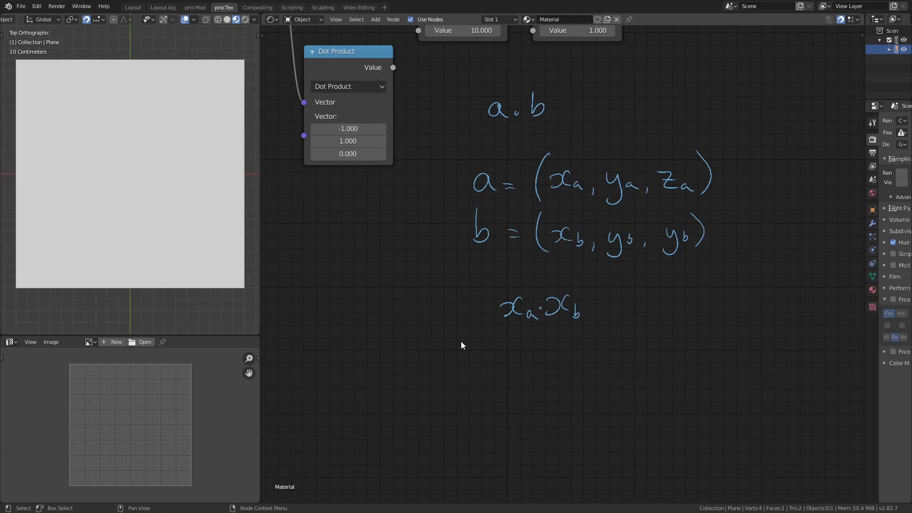
- Circle the paired y and z components and extend the handwritten formula with + ya yb + za zb =
drag(567, 296, 586, 300)
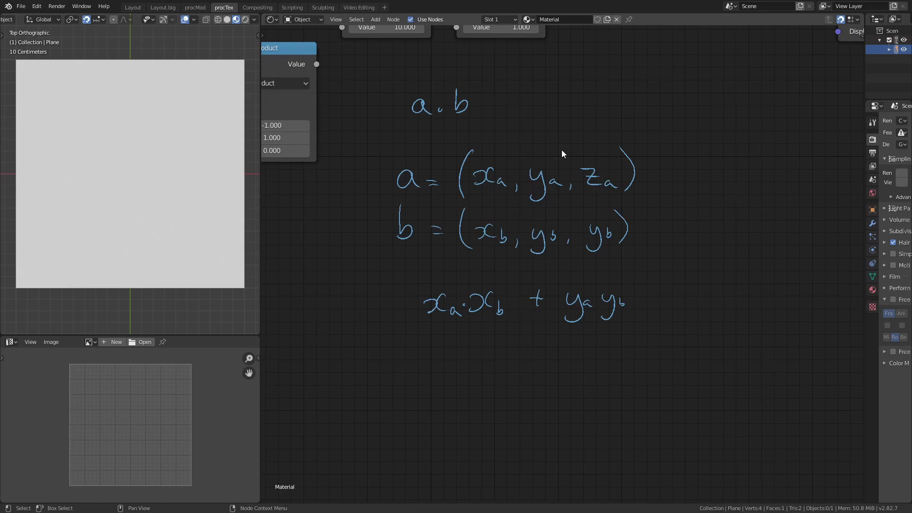
drag(553, 148, 568, 156)
mouse_move(609, 143)
mouse_down()
mouse_move(577, 199)
mouse_move(630, 188)
mouse_up()
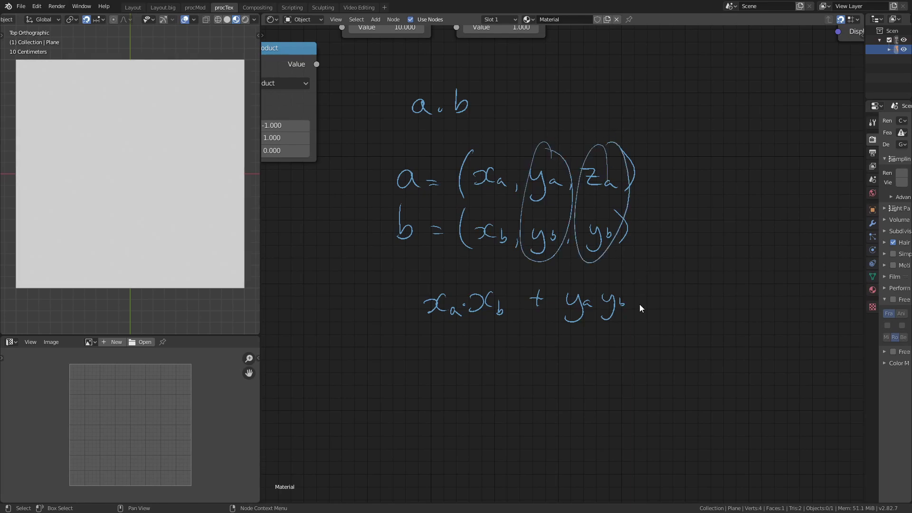
drag(648, 294, 647, 307)
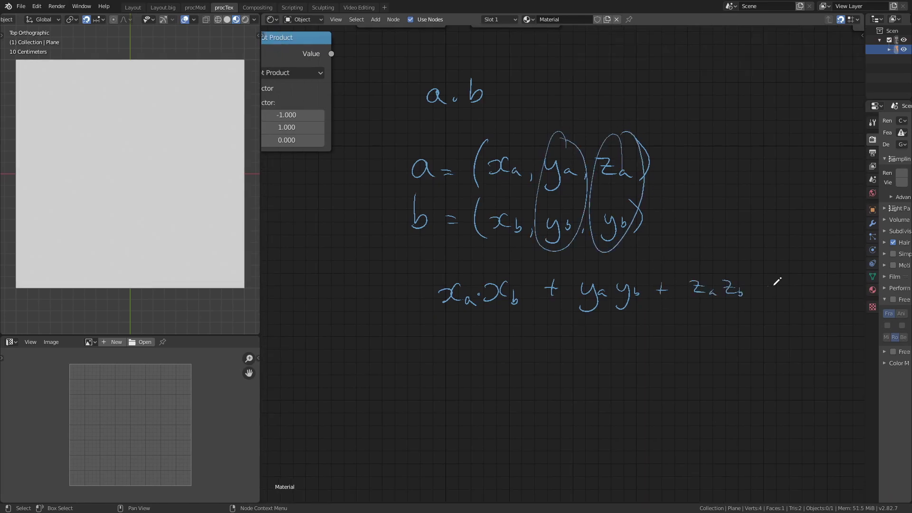
drag(770, 286, 781, 286)
drag(770, 291, 781, 290)
- Preview the Texture Coordinate node and annotate an arrow from the plane's centre into the yellow quadrant
middle_drag(485, 282, 733, 464)
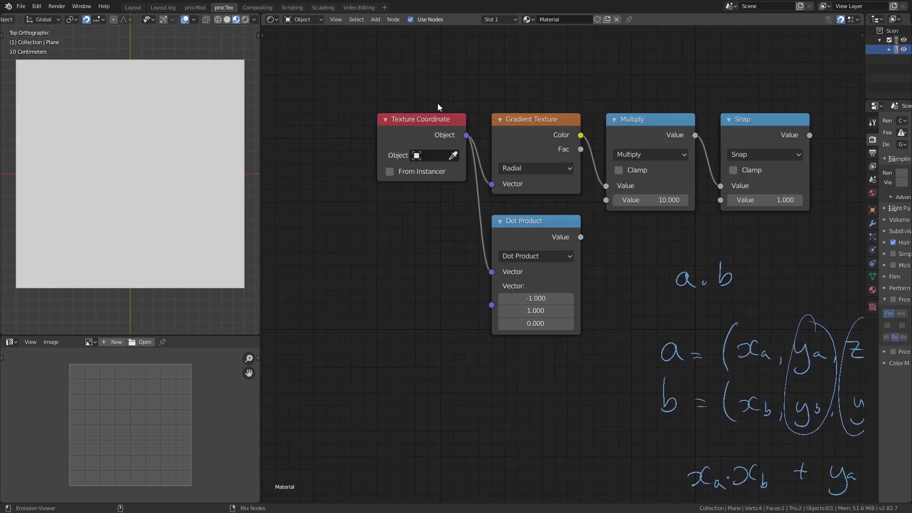
ctrl+shift+click(443, 120)
drag(136, 172, 184, 129)
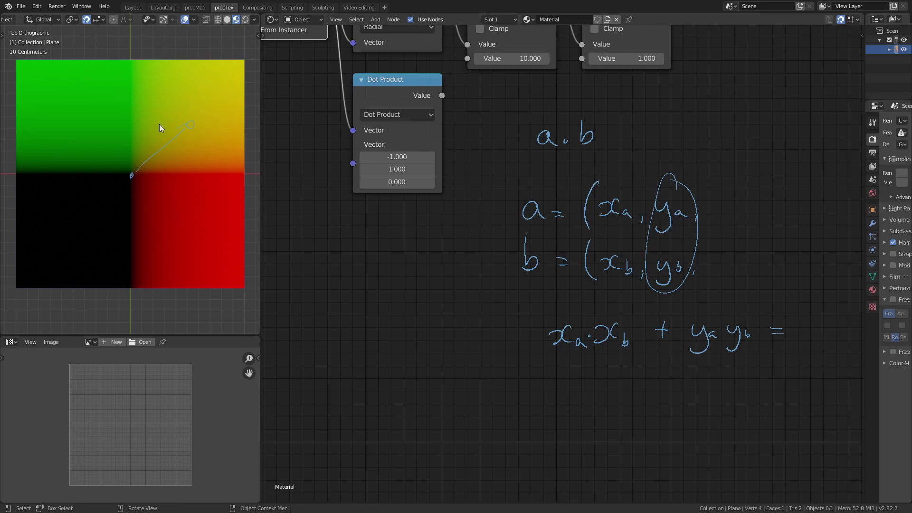
- Preview the Dot Product node and set its vector's X component to 1
ctrl+shift+click(430, 185)
click(405, 158)
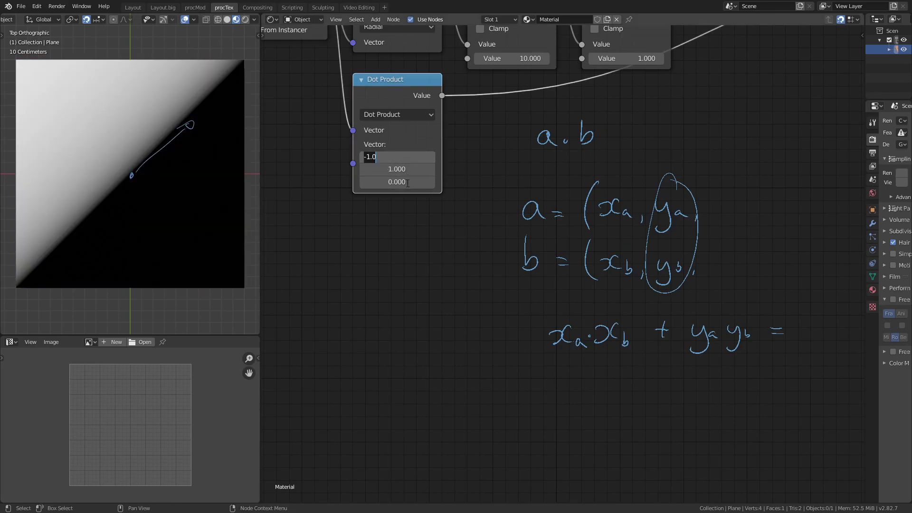
text(1)
key(Return)
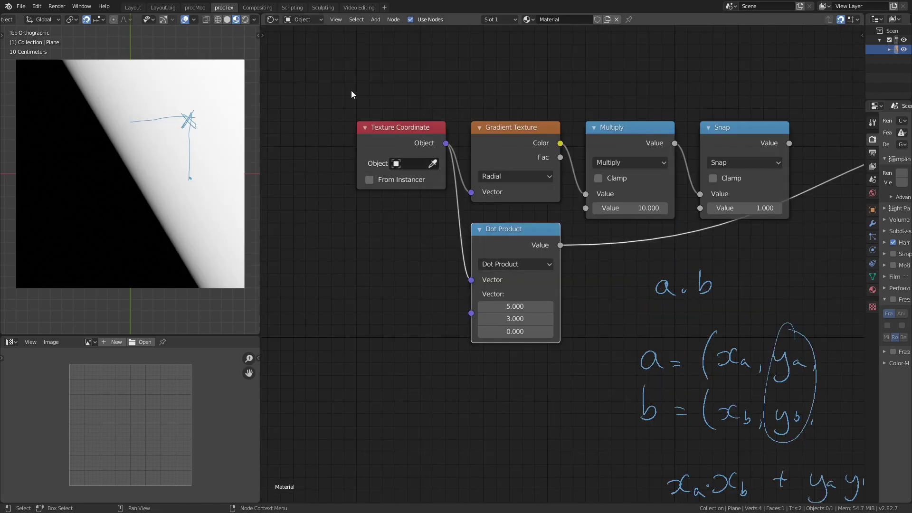
- Move the Dot Product node below Multiply and compare its output with a Greater Than node at threshold 0.56
drag(588, 365, 439, 292)
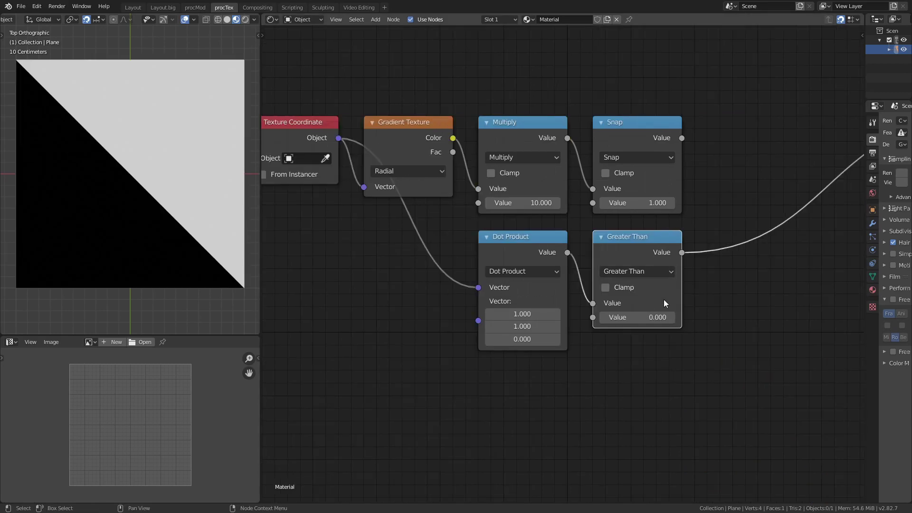
mouse_move(623, 317)
mouse_down()
mouse_move(651, 317)
mouse_move(623, 313)
mouse_up()
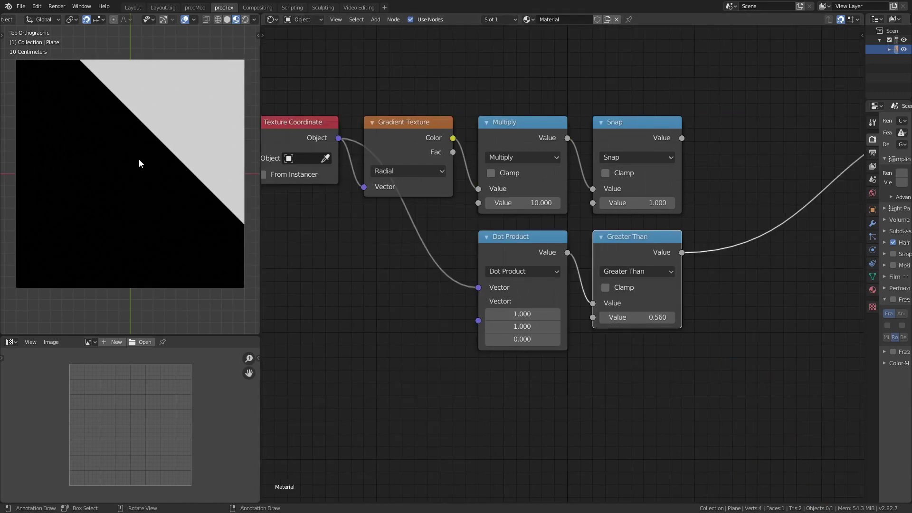
- Annotate a polygon outline around the plane's centre with arrows pointing outward to its edges
drag(137, 169, 163, 140)
drag(106, 117, 190, 147)
drag(190, 161, 142, 212)
drag(64, 167, 105, 118)
mouse_move(129, 164)
mouse_down()
mouse_move(132, 132)
mouse_move(92, 141)
mouse_move(97, 151)
mouse_up()
mouse_move(126, 162)
mouse_down()
mouse_move(84, 189)
mouse_move(122, 210)
mouse_move(160, 193)
mouse_up()
- Preview the Snap node and set the Multiply node's value to 6 to get six sectors
ctrl+shift+click(643, 129)
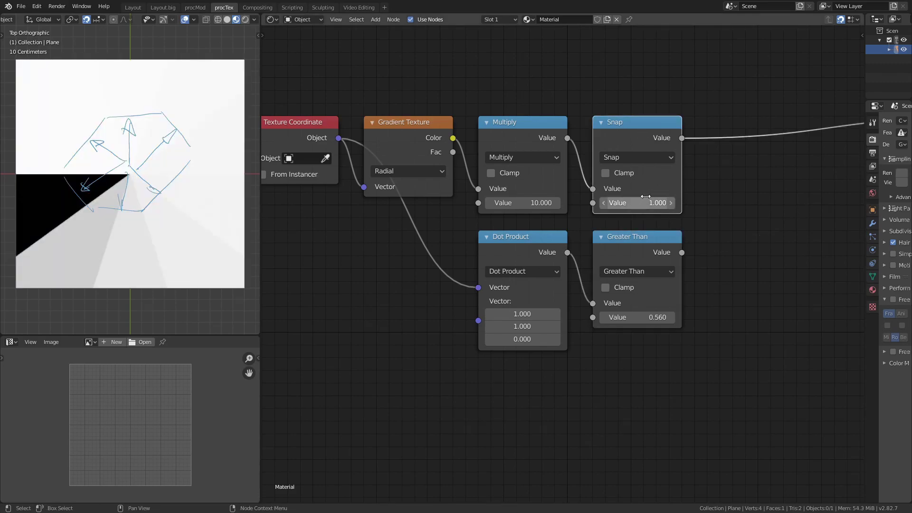
click(513, 205)
text(6)
key(Return)
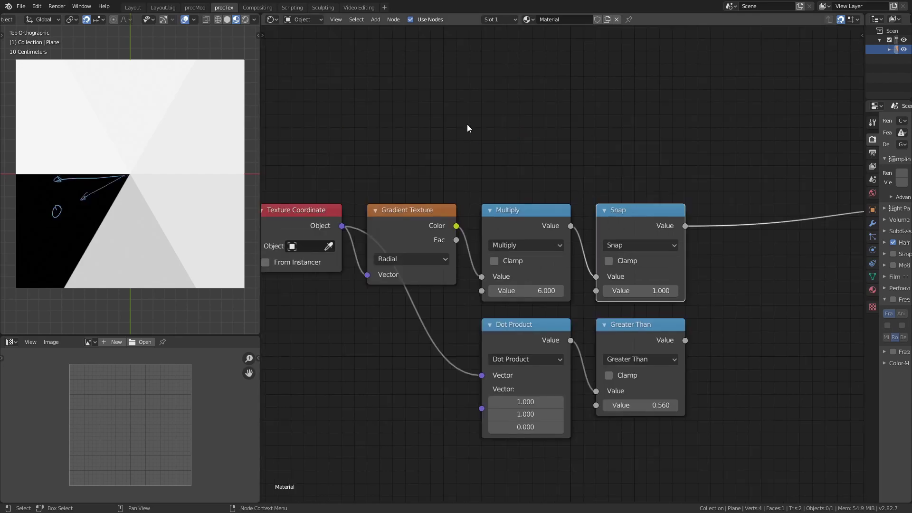
- Add a Value node set to 6 above the Gradient Texture and connect it to the Multiply node's second input
key(shift+a)
mouse_move(468, 75)
click(509, 243)
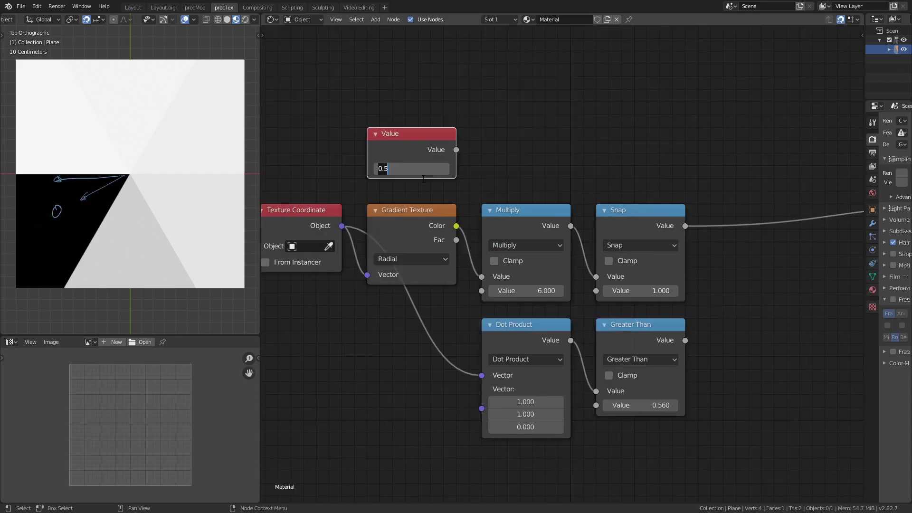
drag(457, 150, 481, 291)
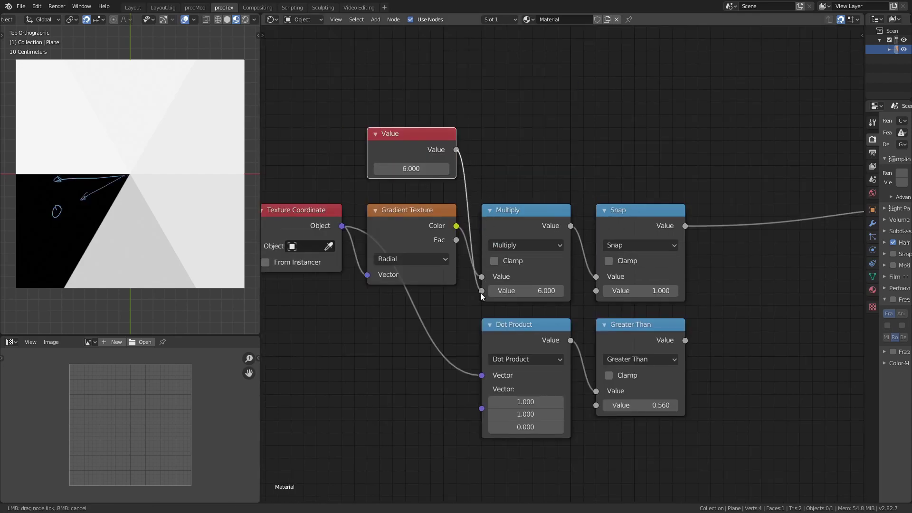
click(546, 214)
click(404, 137)
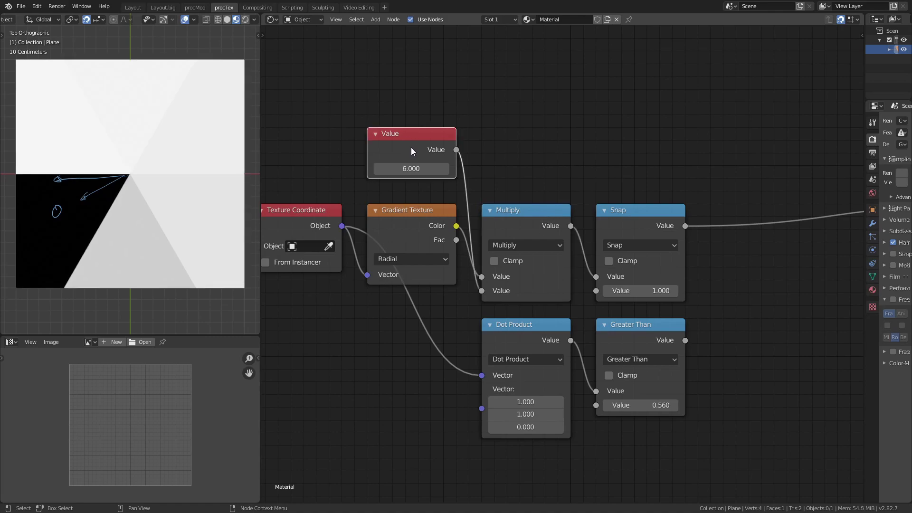
- Set the new math node above Multiply to Divide, with pi*2 as dividend and the Value node as divisor
middle_drag(625, 222, 560, 207)
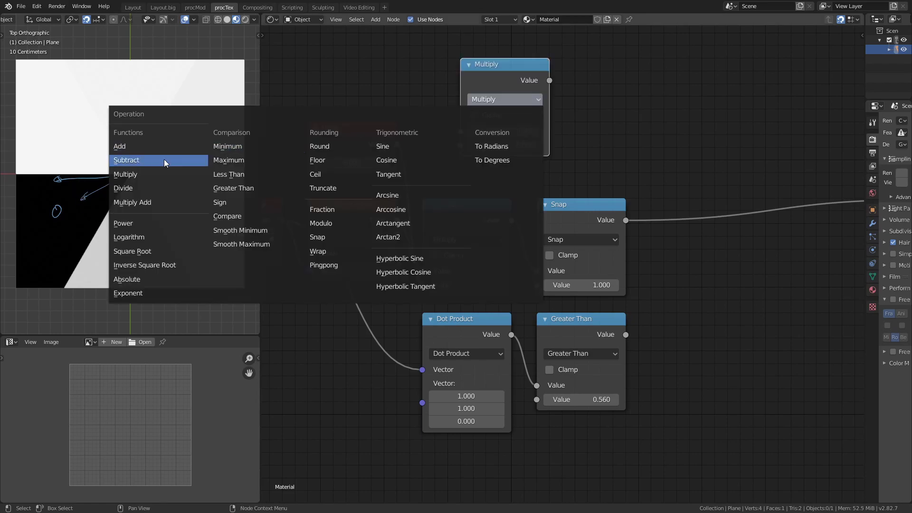
click(165, 186)
click(511, 131)
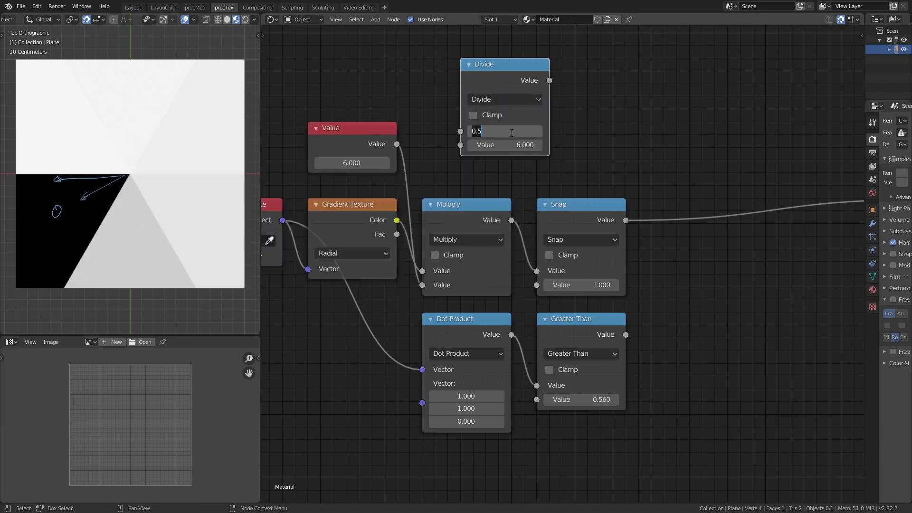
text(pi*2)
key(Return)
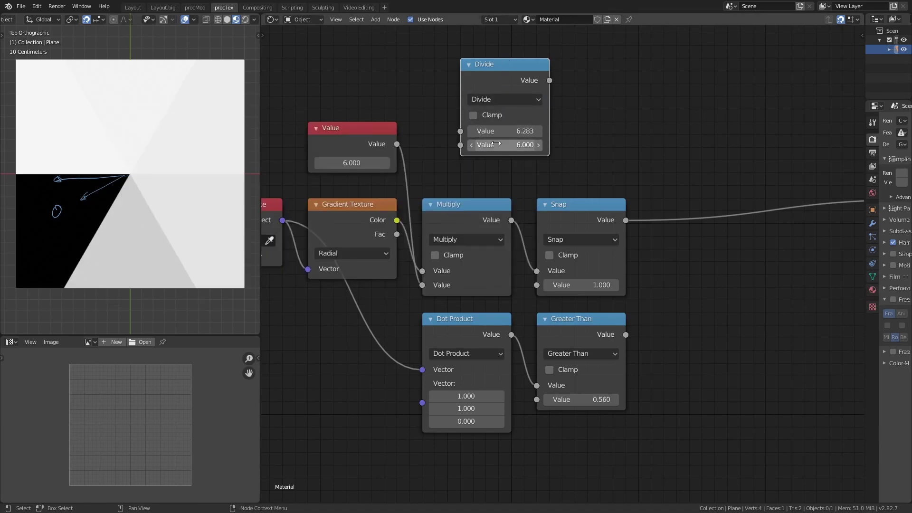
drag(397, 144, 460, 145)
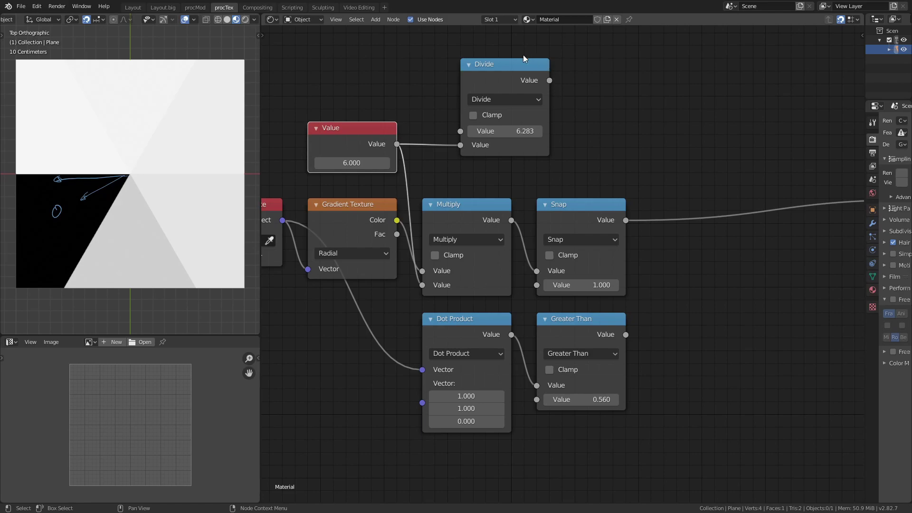
- Position the Divide node directly above the Snap node and select the Snap node
drag(523, 61, 583, 99)
middle_drag(607, 156, 459, 153)
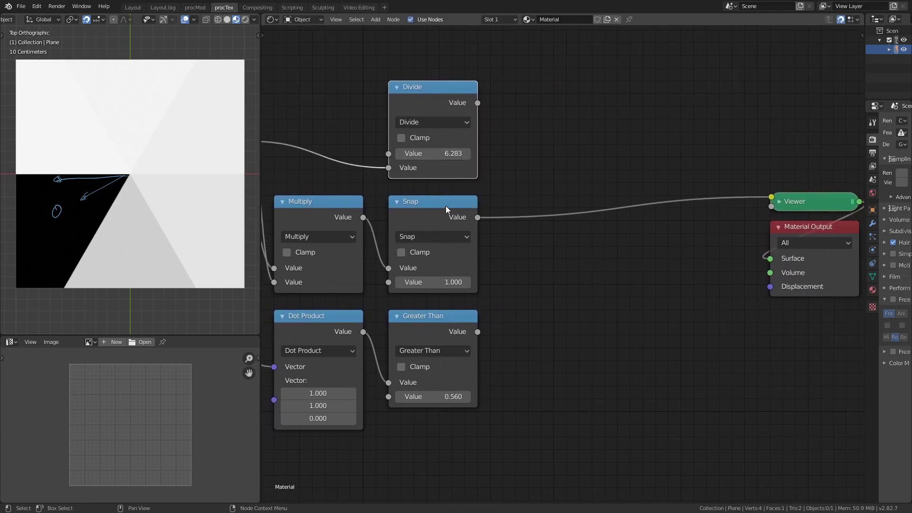
click(447, 207)
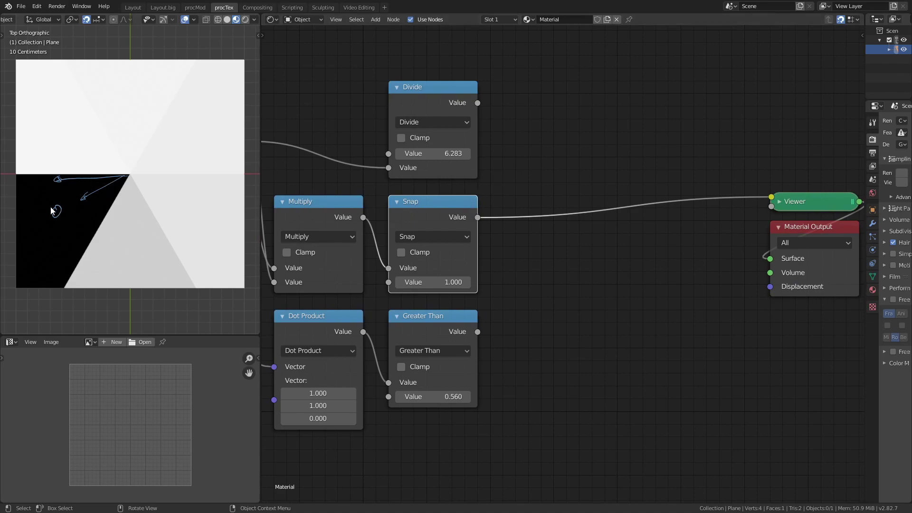
- Insert a copy of the Snap node after it, set to Add with value 0.5, and sketch the sectors' centre directions over the plane
key(shift+d)
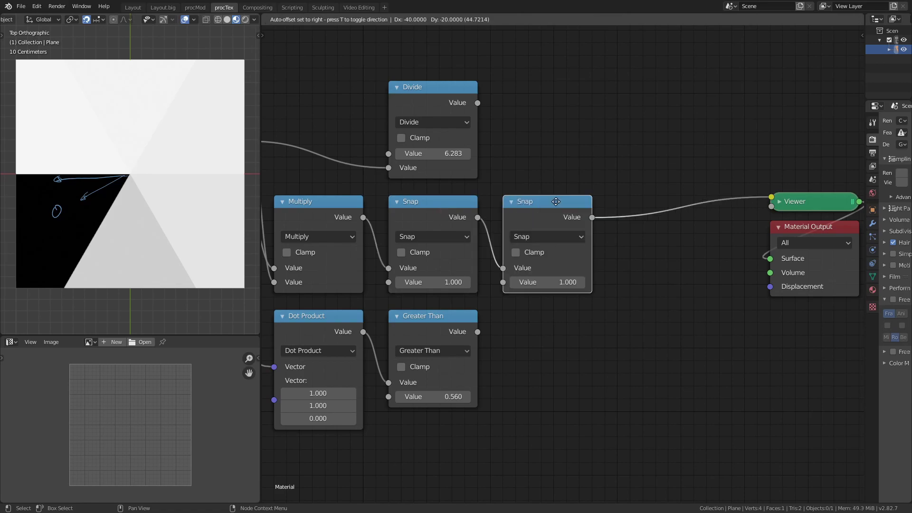
click(556, 201)
click(562, 237)
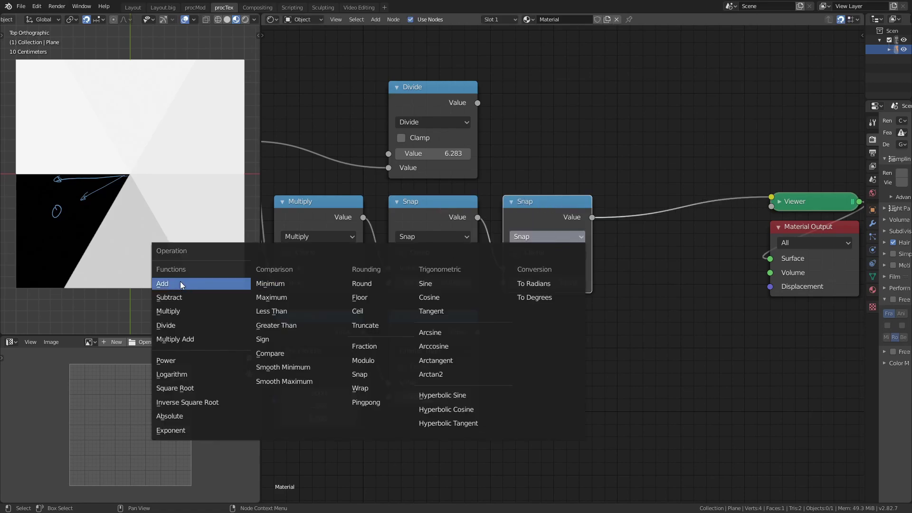
click(162, 284)
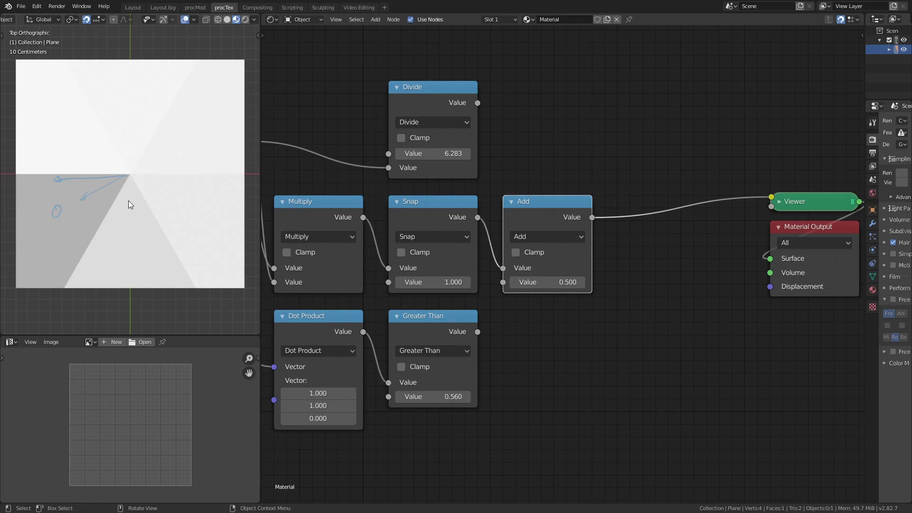
mouse_move(129, 176)
mouse_down()
mouse_move(128, 244)
mouse_move(186, 208)
mouse_move(188, 130)
mouse_move(131, 108)
mouse_up()
drag(126, 172, 70, 122)
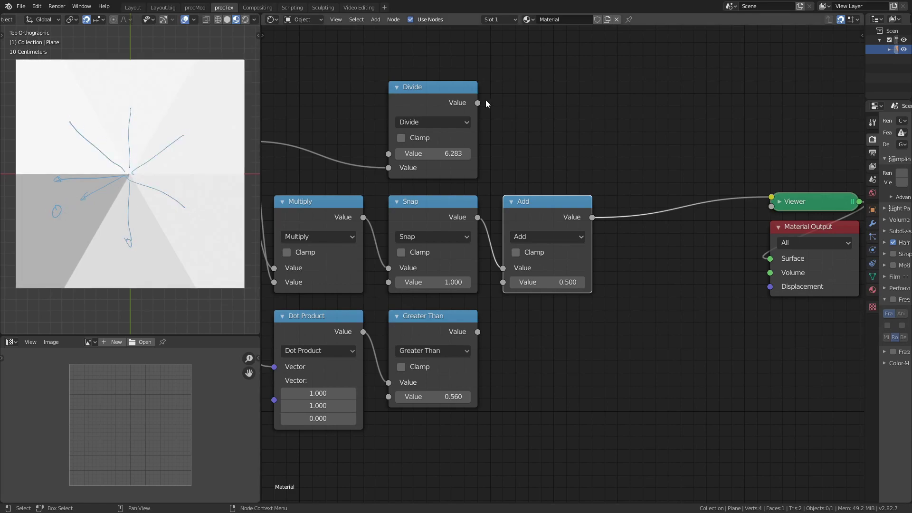
- Add a Multiply node after Add that takes the Divide output as second input, and move the Viewer and Material Output farther away
key(shift+d)
click(662, 205)
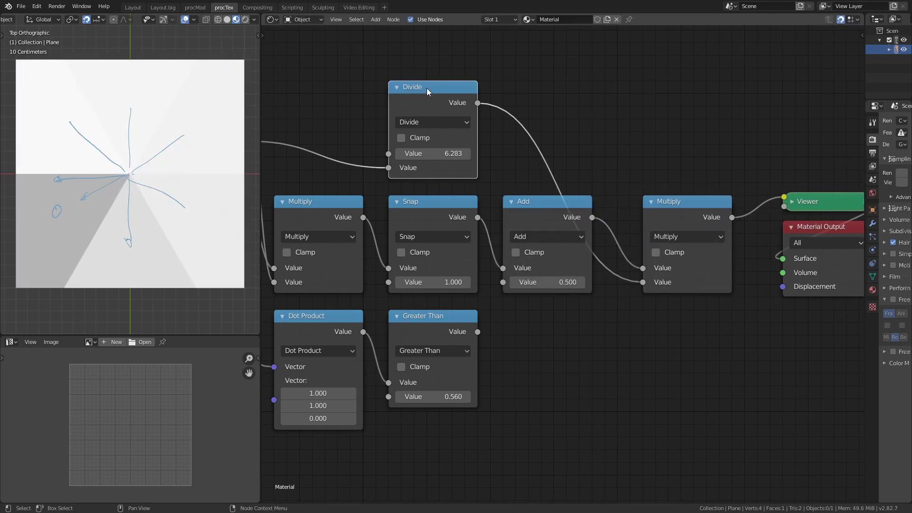
middle_drag(424, 102, 290, 56)
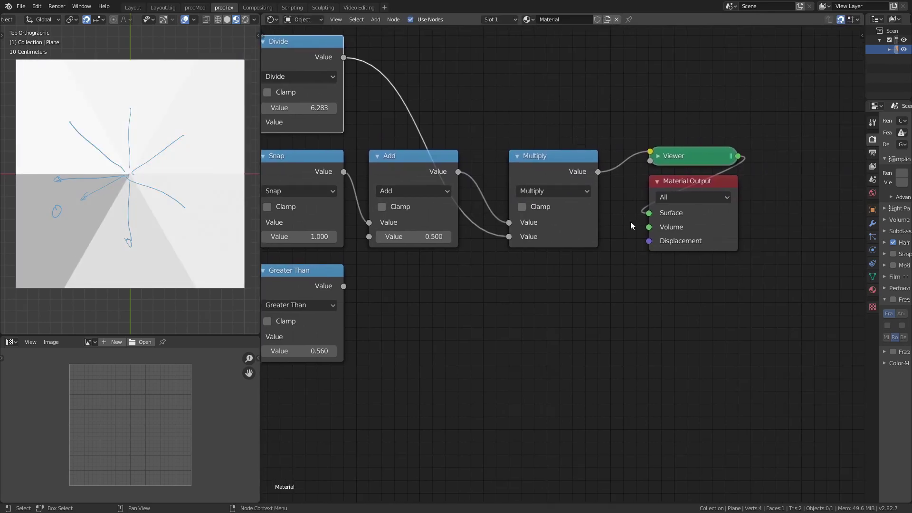
click(501, 156)
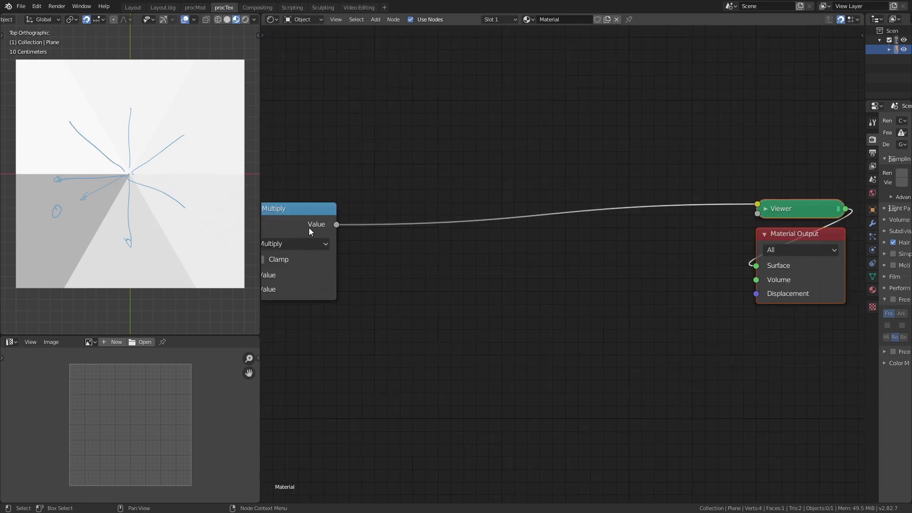
middle_drag(287, 204, 318, 206)
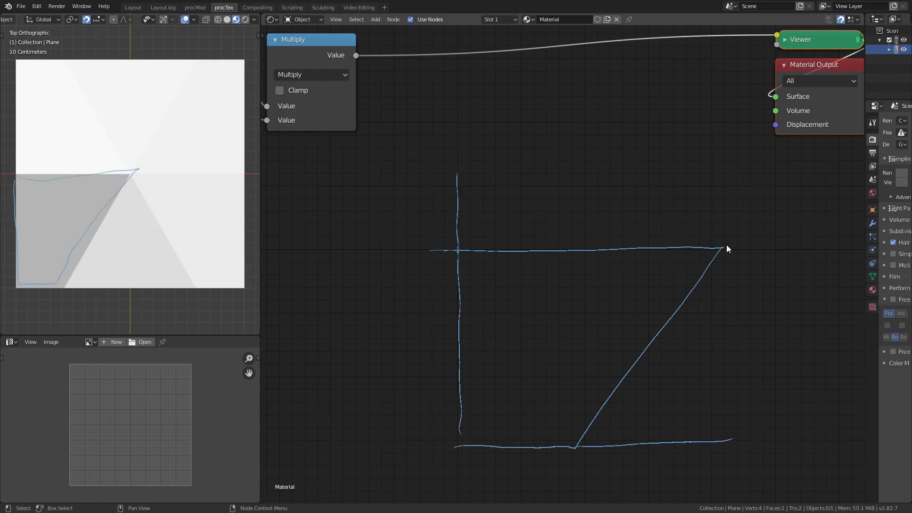
- Annotate the sector diagram below the Multiply node with its centre line, and mark the angle θ with an arrow from Multiply
drag(726, 247, 388, 430)
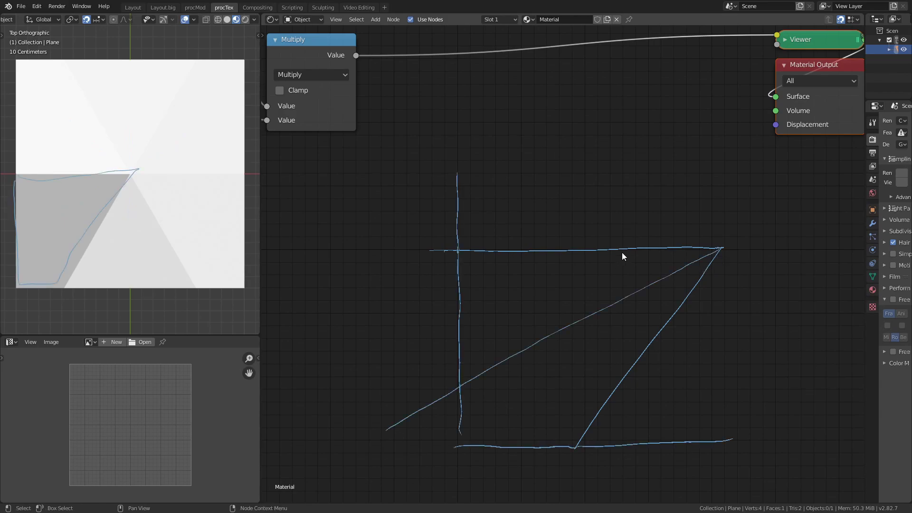
drag(625, 253, 635, 289)
middle_drag(516, 150, 540, 202)
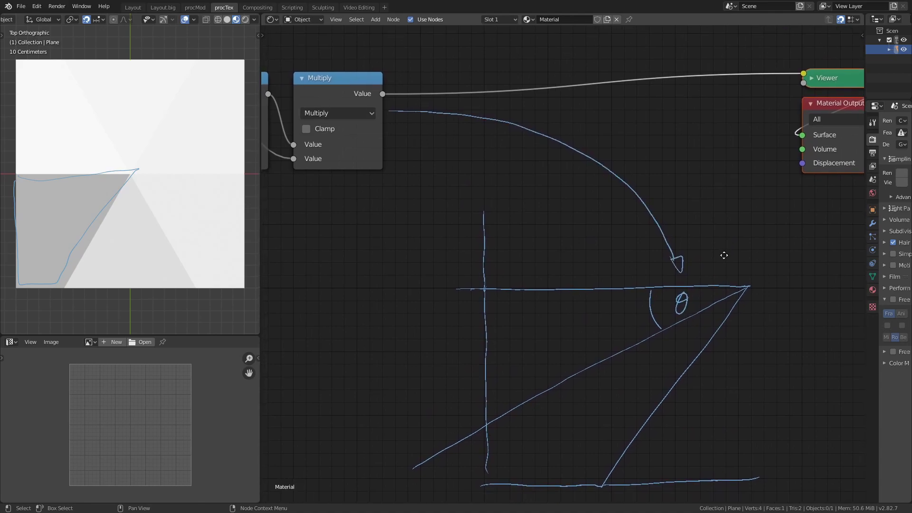
middle_drag(723, 257, 743, 240)
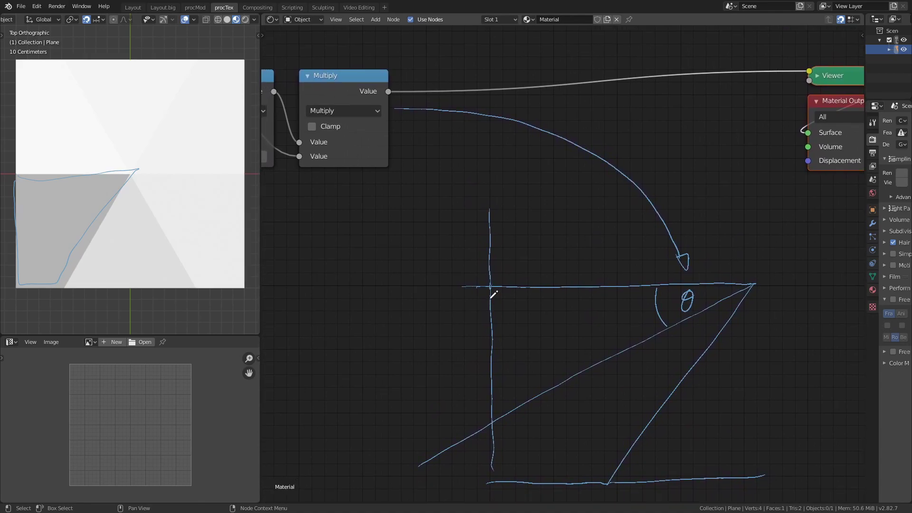
- Mark the right angle in the sector diagram and label the sides x and y as adjacent and opposite
drag(491, 299, 504, 288)
drag(595, 270, 600, 273)
drag(459, 350, 471, 368)
middle_drag(527, 351, 448, 274)
drag(565, 237, 455, 275)
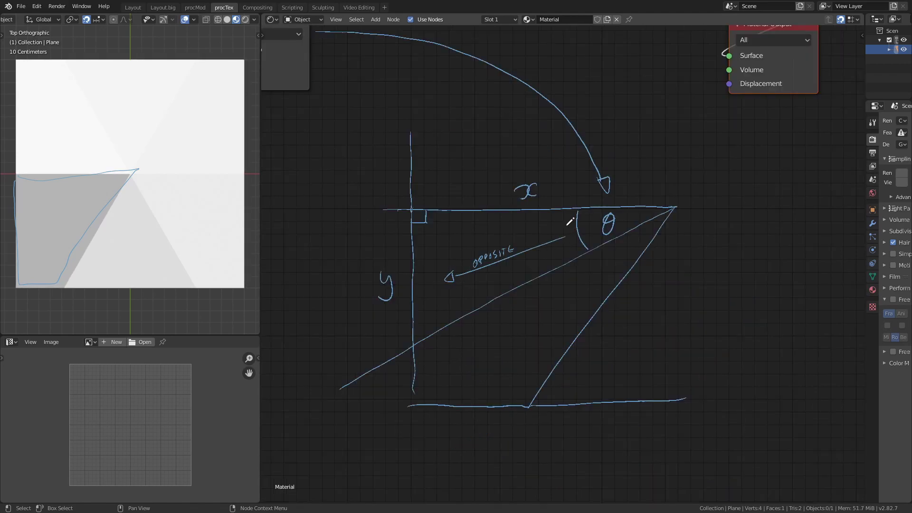
mouse_move(567, 226)
mouse_down()
mouse_move(529, 219)
mouse_move(542, 214)
mouse_up()
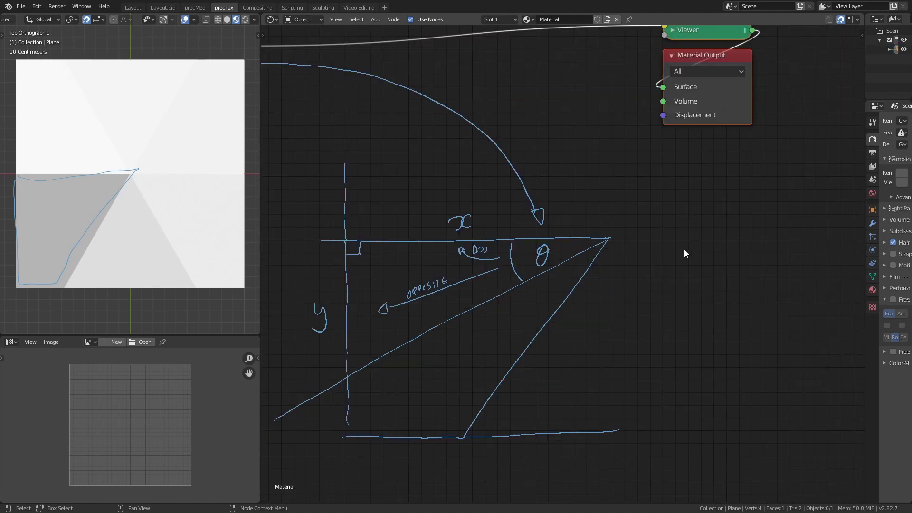
- Write SOH CAH TOA as an annotation beside the sector diagram
mouse_move(675, 230)
ctrl+middle_down()
mouse_move(670, 257)
mouse_move(651, 268)
ctrl+middle_up()
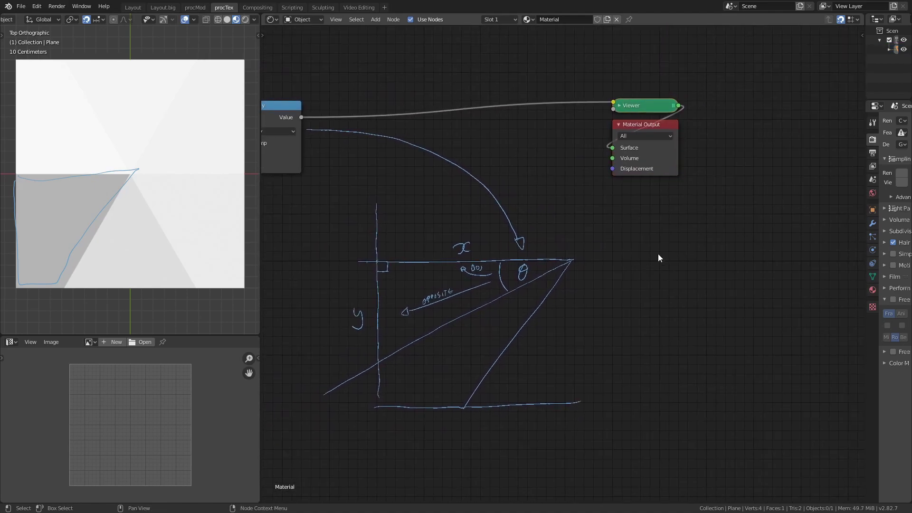
drag(723, 257, 737, 255)
drag(741, 244, 741, 257)
drag(741, 250, 750, 251)
drag(751, 244, 751, 257)
drag(782, 244, 783, 255)
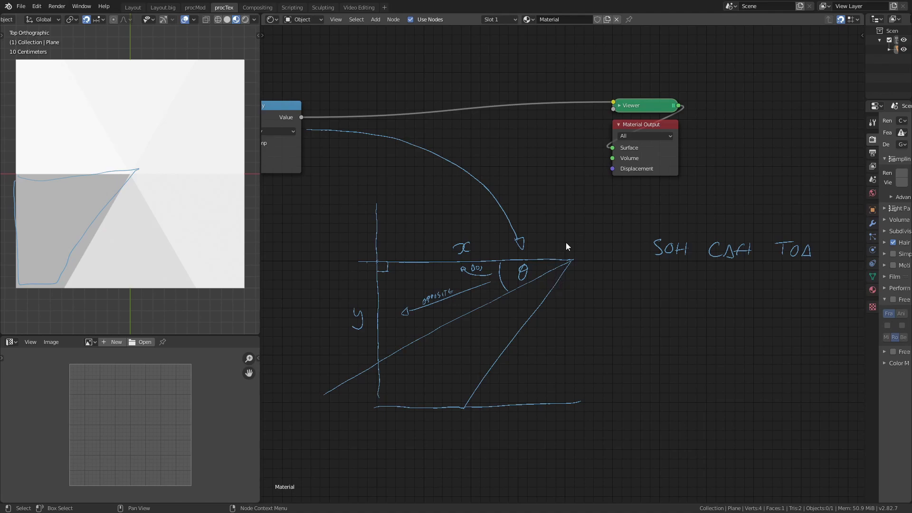
- Trace the hypotenuse of the annotated triangle and label it Hyp = 1
drag(573, 260, 375, 364)
drag(449, 337, 456, 333)
drag(449, 341, 461, 335)
- Circle SOH and write the equation sin θ = O/H beneath it
mouse_move(695, 256)
mouse_down()
mouse_move(627, 255)
mouse_move(684, 223)
mouse_up()
mouse_move(629, 305)
mouse_down()
mouse_move(621, 316)
mouse_move(636, 316)
mouse_up()
drag(640, 316, 670, 296)
drag(659, 305, 674, 303)
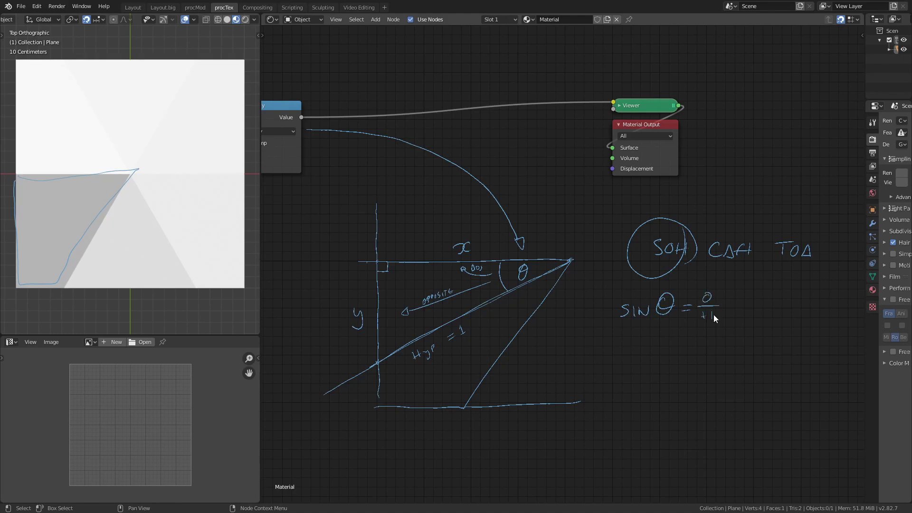
- Undo the O/H fraction strokes, rewrite the equation as sin θ = O = y, and circle the y label on the triangle
key(ctrl+z)
key(ctrl+z)
key(ctrl+z)
key(ctrl+z)
key(ctrl+z)
drag(710, 300, 708, 299)
mouse_move(356, 301)
mouse_down()
mouse_move(335, 317)
mouse_move(344, 338)
mouse_move(361, 302)
mouse_up()
drag(722, 304, 730, 304)
drag(723, 310, 730, 309)
drag(745, 304, 751, 313)
drag(755, 304, 745, 322)
- Write cos θ = A = x under the sine equation and circle the resulting y and x terms
mouse_move(652, 347)
mouse_down()
mouse_move(645, 359)
mouse_move(693, 348)
mouse_up()
drag(685, 352, 710, 355)
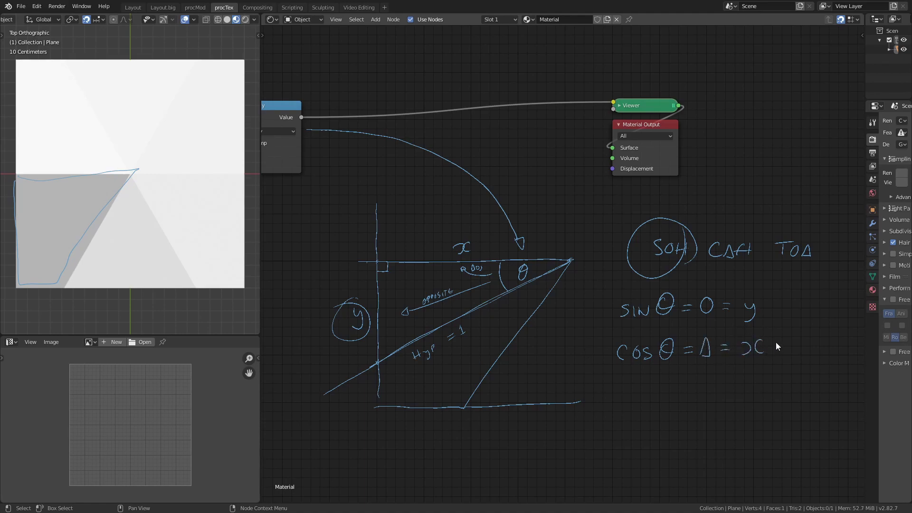
middle_drag(771, 335, 739, 318)
drag(734, 264, 744, 292)
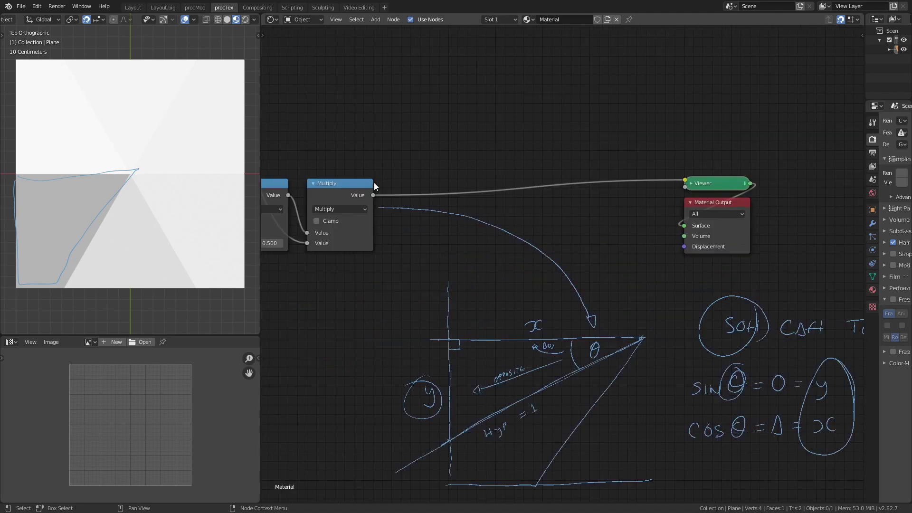
- Duplicate the last Multiply node above the chain, change the copy to Cosine, and feed it the Multiply output
click(343, 185)
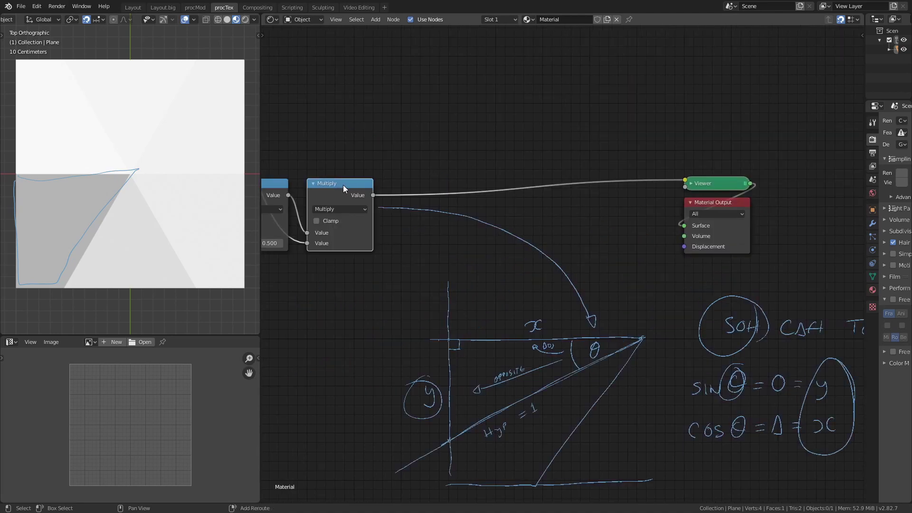
key(shift+d)
click(479, 93)
middle_drag(480, 95, 441, 181)
click(451, 200)
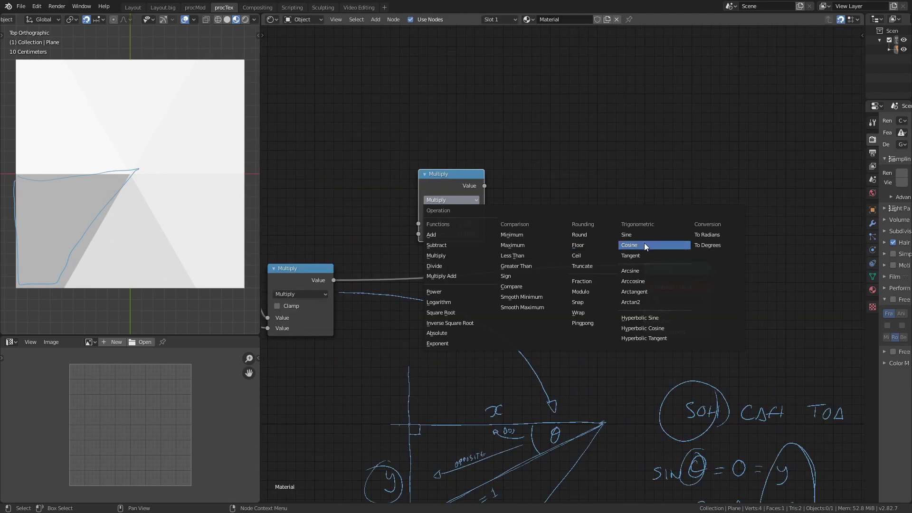
click(644, 243)
drag(334, 280, 419, 224)
drag(470, 181, 489, 125)
- Add a Combine XYZ node beside the Cosine node and connect the Cosine output to its X input
key(shift+a)
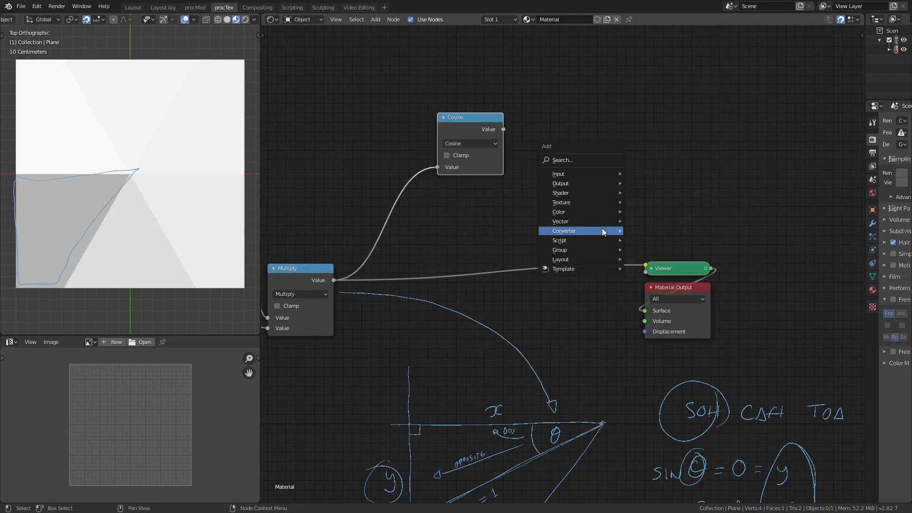
mouse_move(602, 230)
click(655, 283)
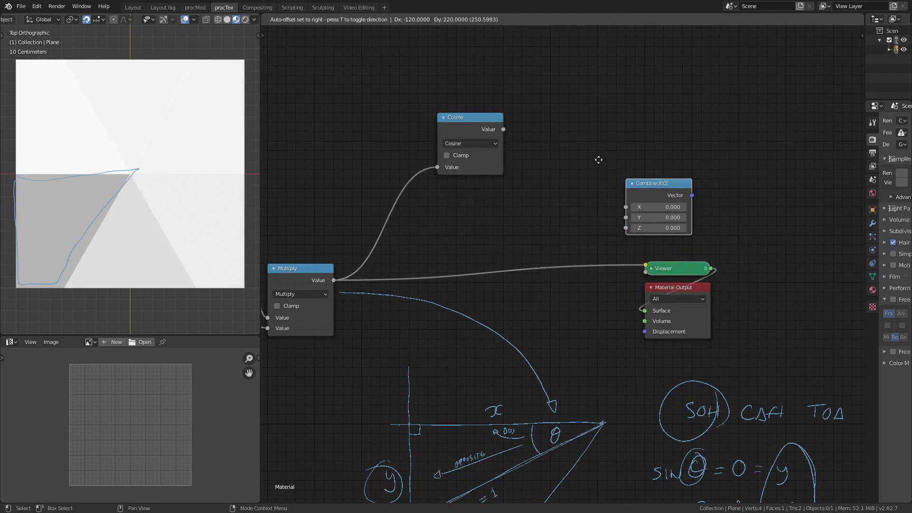
click(546, 111)
mouse_move(700, 199)
middle_down()
mouse_move(709, 198)
mouse_move(699, 189)
middle_up()
middle_drag(639, 160, 638, 114)
drag(502, 72, 550, 92)
- Duplicate the Cosine node below itself with its incoming link kept, and change the copy to Sine
click(470, 62)
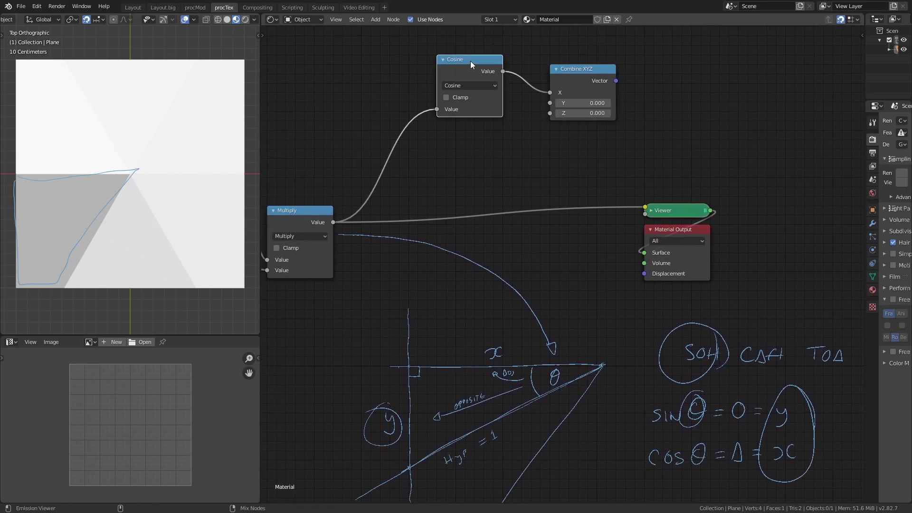
key(ctrl+shift+d)
click(475, 147)
click(470, 161)
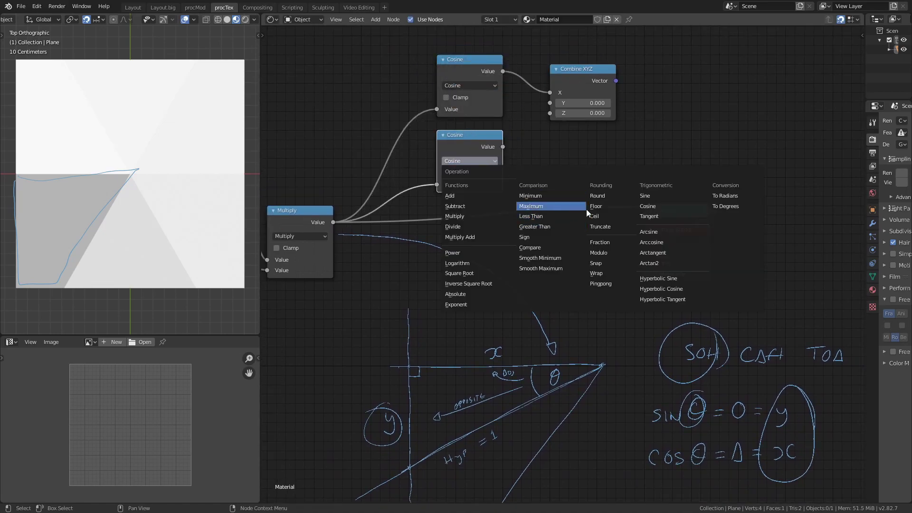
click(645, 195)
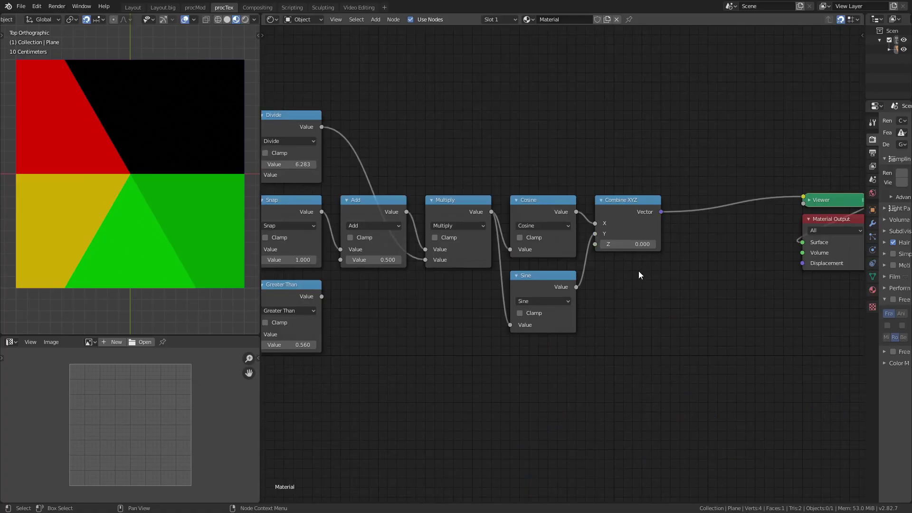
- Move the Viewer and Material Output farther from Combine XYZ to make room for more nodes
key(g)
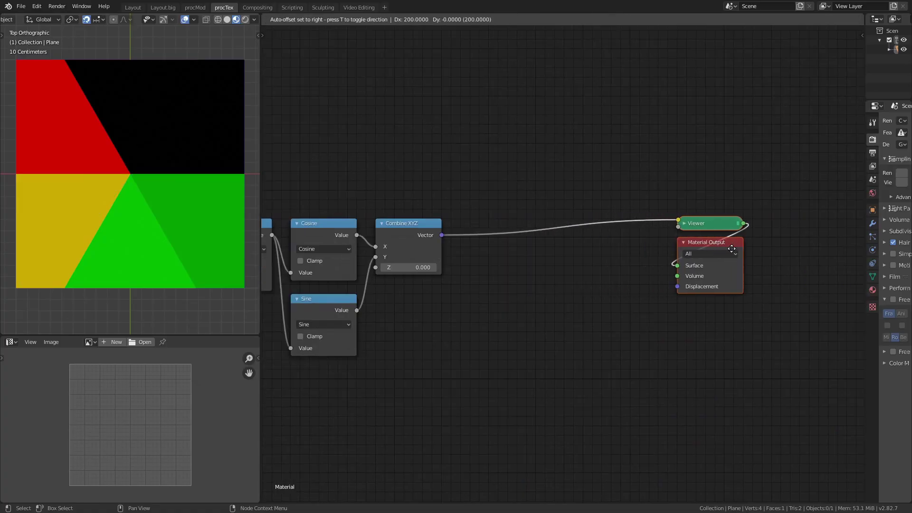
click(537, 281)
middle_drag(538, 281, 624, 282)
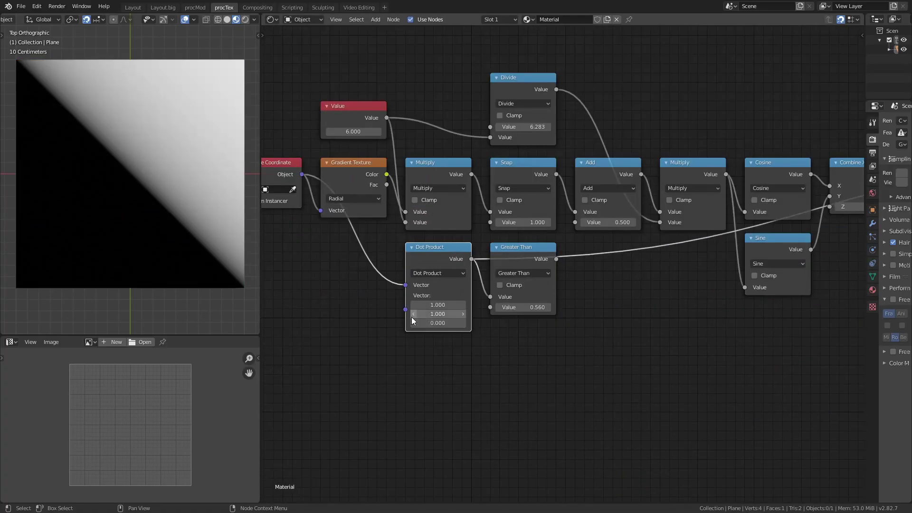
- Move the Dot Product and Greater Than nodes after Combine XYZ, and connect its vector to the Dot Product's second input
drag(405, 309, 335, 378)
middle_drag(382, 360, 472, 353)
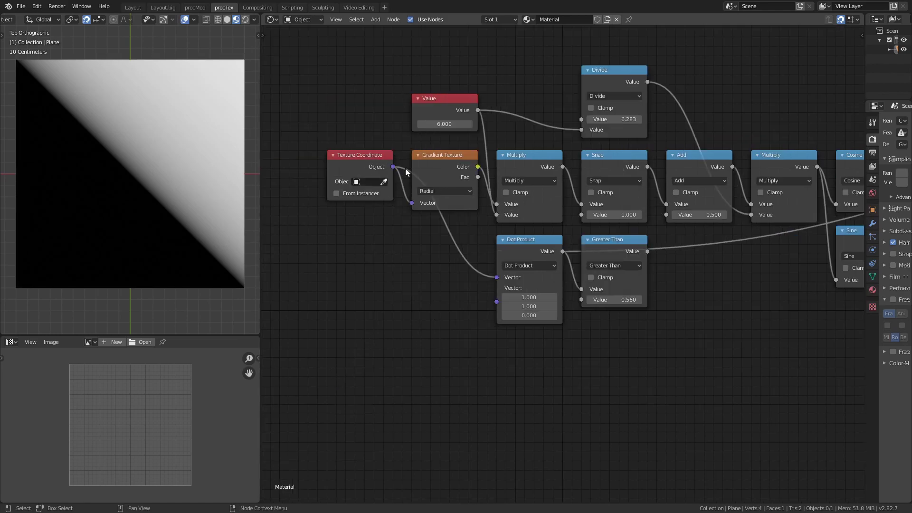
drag(690, 354, 588, 267)
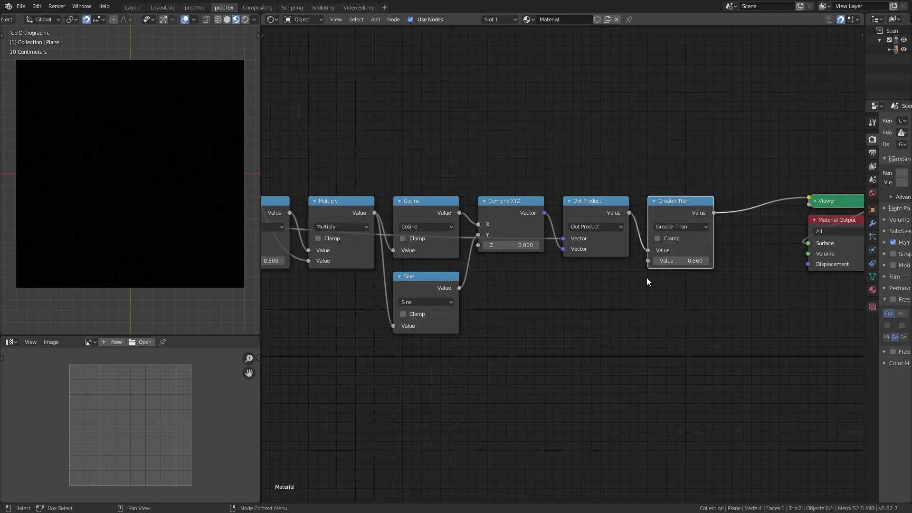
- Preview the Combine XYZ output, make trial annotations over its coloured sectors, and undo those strokes
ctrl+shift+click(511, 233)
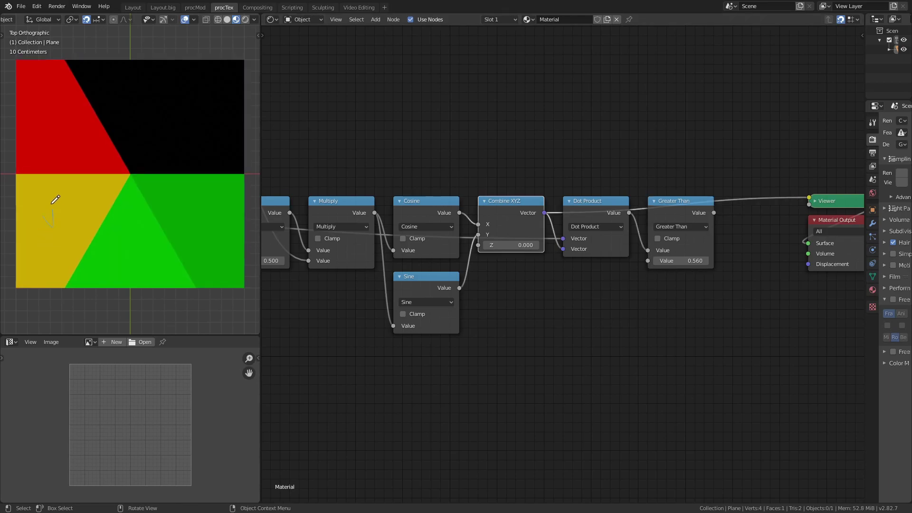
drag(64, 213, 69, 223)
drag(162, 118, 186, 125)
key(ctrl+z)
key(ctrl+z)
key(ctrl+z)
key(ctrl+z)
- Preview the Dot Product output and sketch diagonal arrows over the plane comparing same and opposite vector directions
drag(49, 246, 90, 209)
ctrl+shift+click(599, 207)
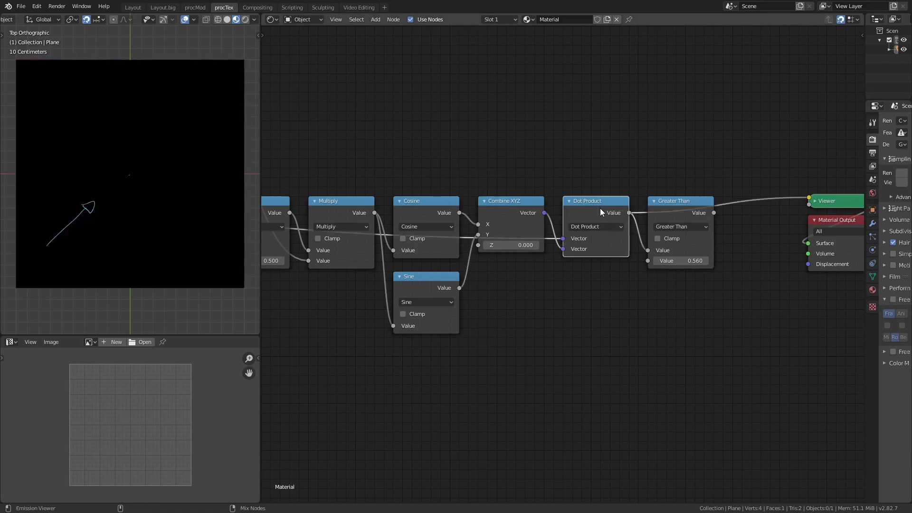
drag(130, 174, 190, 119)
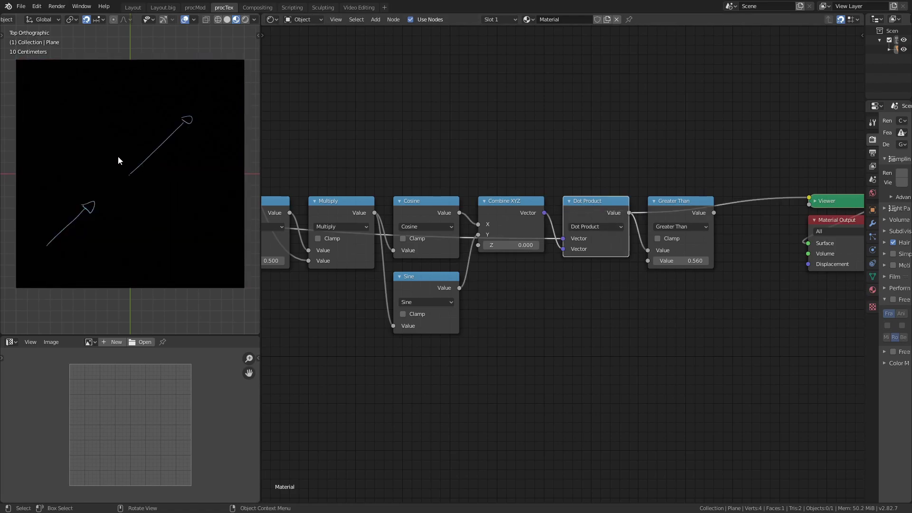
drag(139, 145, 173, 109)
drag(135, 181, 118, 200)
- Duplicate the Dot Product node, change the copy to Scale, and insert it between Combine XYZ and Dot Product
middle_drag(572, 300, 422, 322)
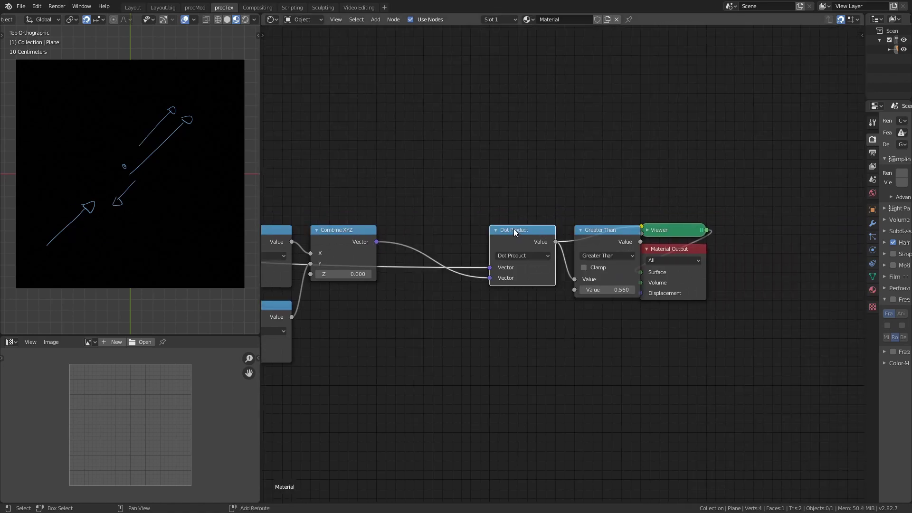
key(shift+d)
click(432, 68)
click(441, 95)
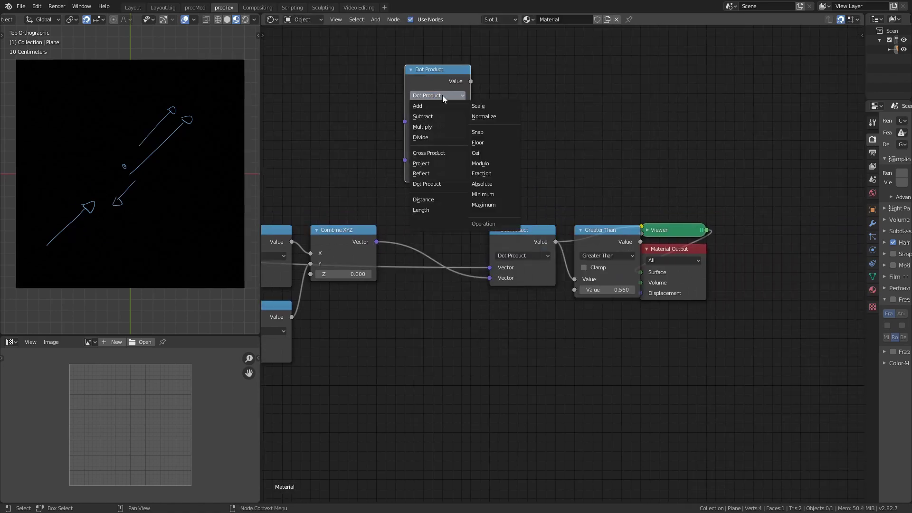
click(491, 106)
drag(428, 69, 406, 229)
middle_drag(374, 232, 373, 228)
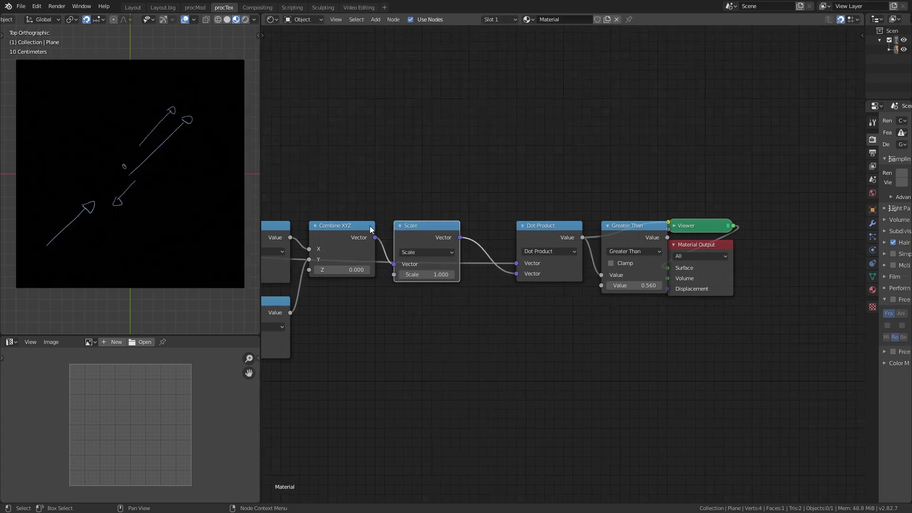
- Set the Scale node's factor to -1, and preview the Dot Product output with the arrow annotations erased
ctrl+shift+click(371, 229)
click(427, 275)
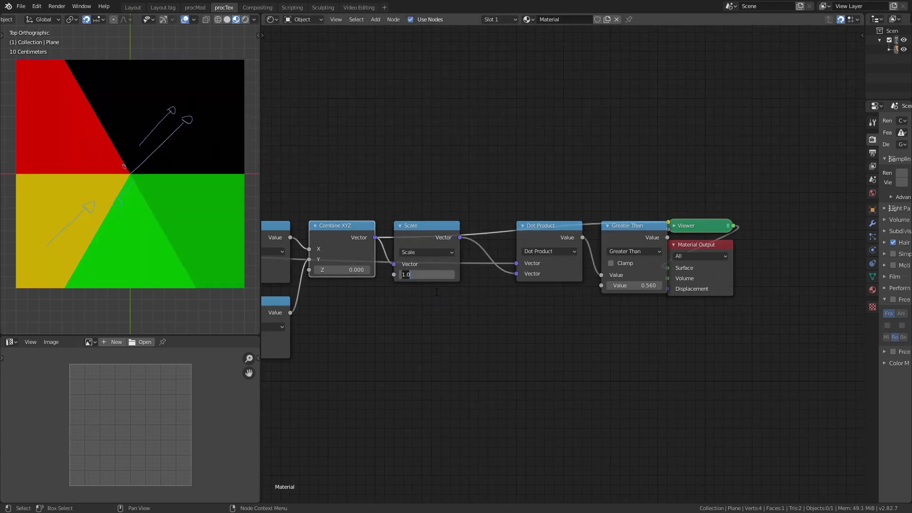
text(-1)
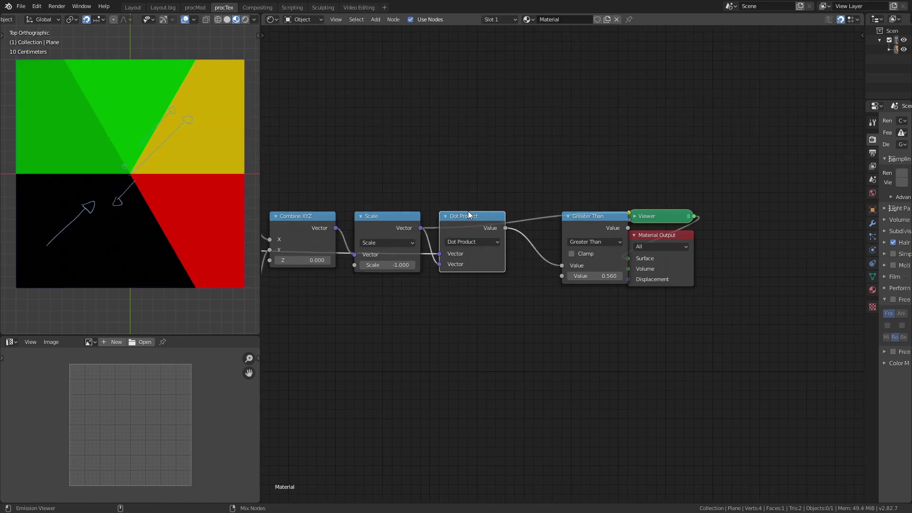
ctrl+shift+click(468, 212)
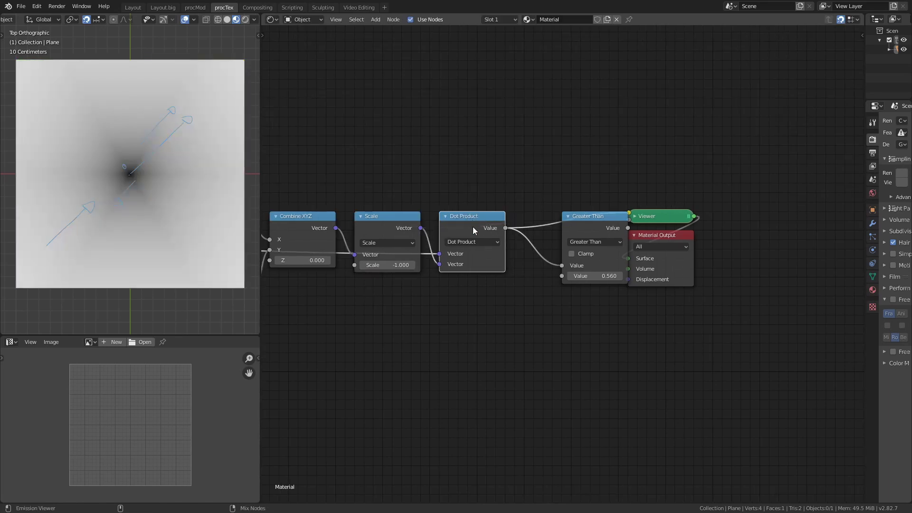
mouse_move(124, 173)
right_down()
mouse_move(107, 184)
mouse_move(115, 216)
mouse_move(186, 103)
mouse_move(114, 185)
right_up()
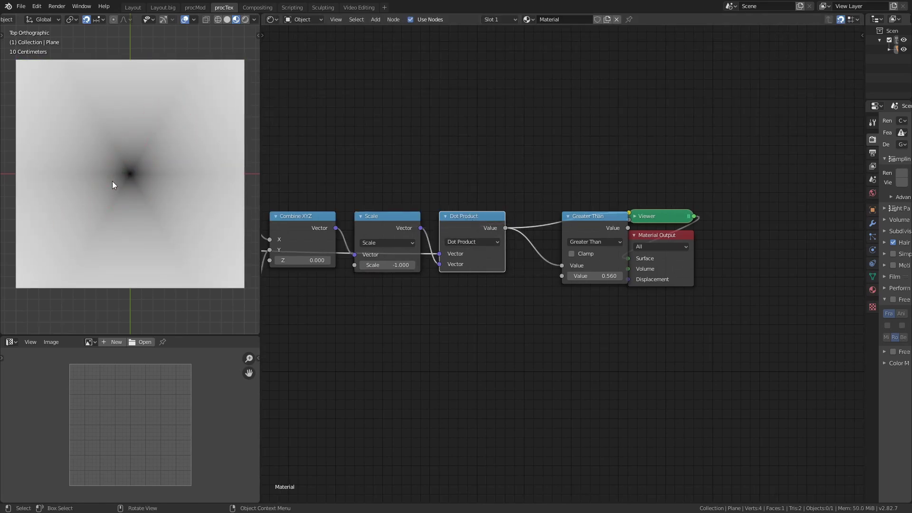
- Move the Greater Than node closer to Dot Product, preview its output, and set its threshold to 0.360
drag(588, 225, 560, 224)
ctrl+shift+click(580, 223)
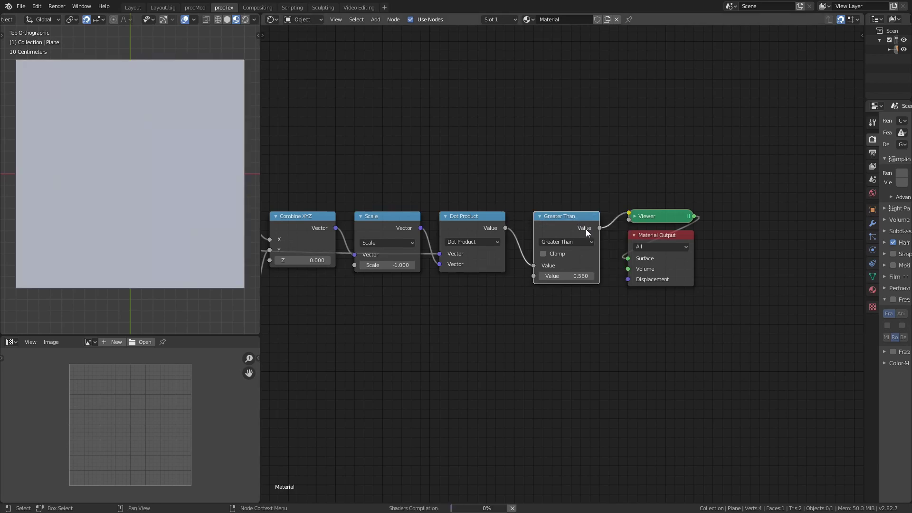
drag(565, 276, 537, 277)
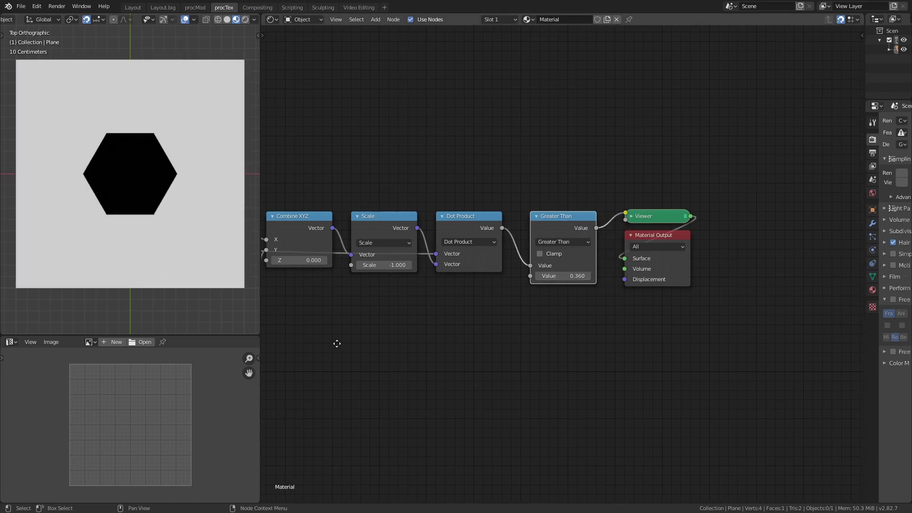
- Try 10 sides in the Value node and return it to 6
middle_drag(337, 344, 472, 326)
middle_drag(338, 297, 734, 303)
middle_drag(464, 312, 560, 332)
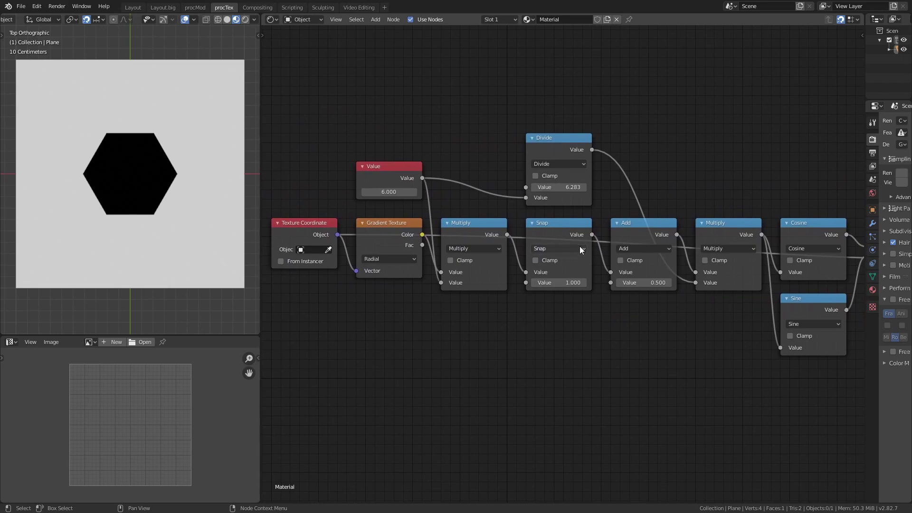
middle_drag(349, 144, 410, 203)
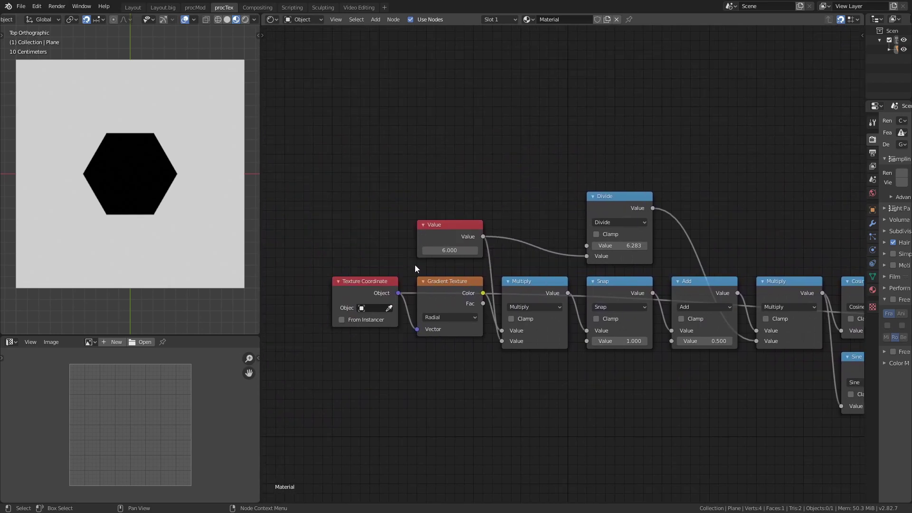
ctrl+scroll(471, 252, up, 4)
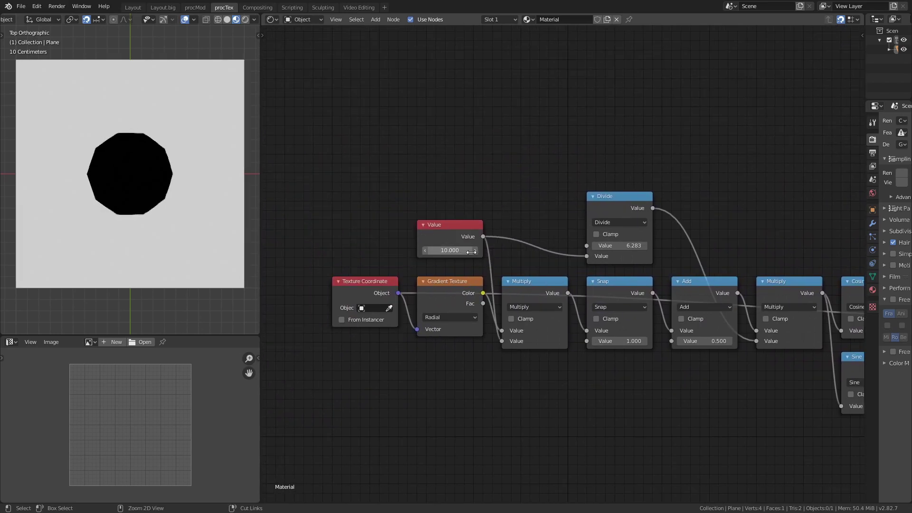
ctrl+drag(472, 252, 454, 257)
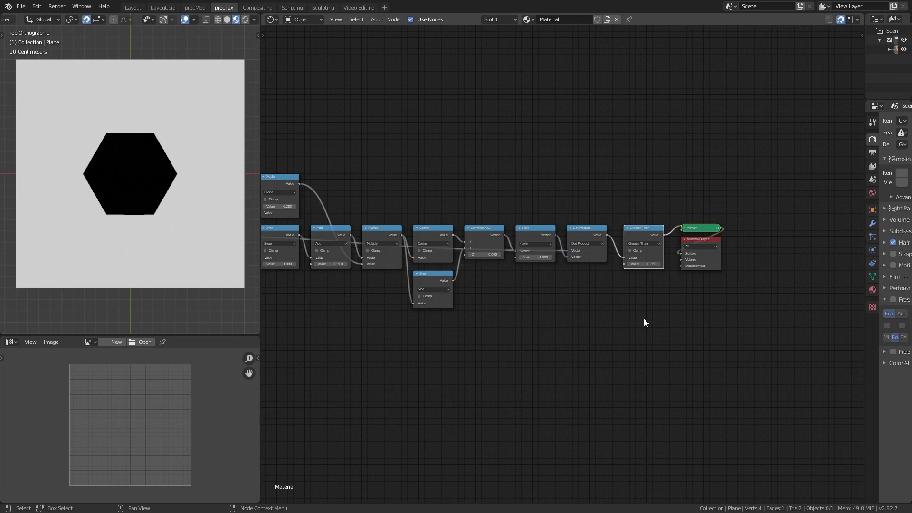
- Delete the Greater Than node while keeping its connections, and insert a MixRGB node between Dot Product and Viewer
scroll(595, 312, up, 2)
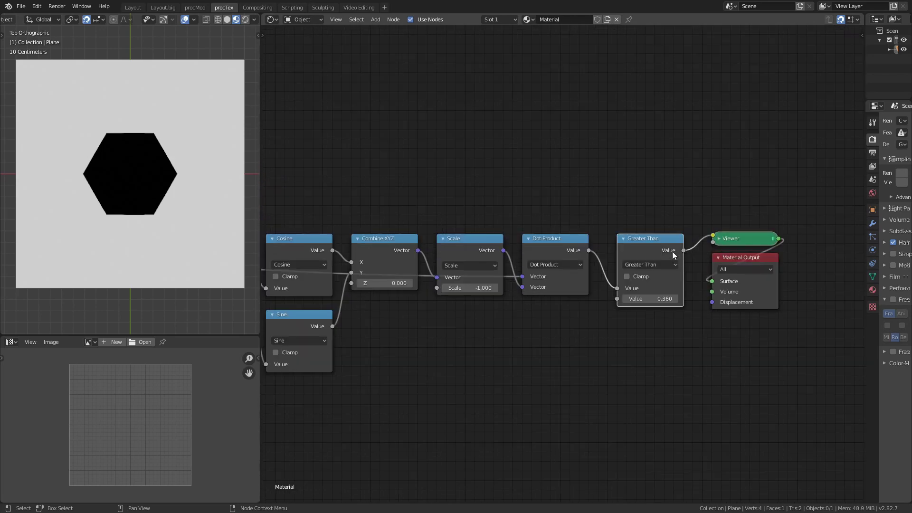
middle_drag(652, 241, 546, 250)
key(ctrl+x)
key(shift+a)
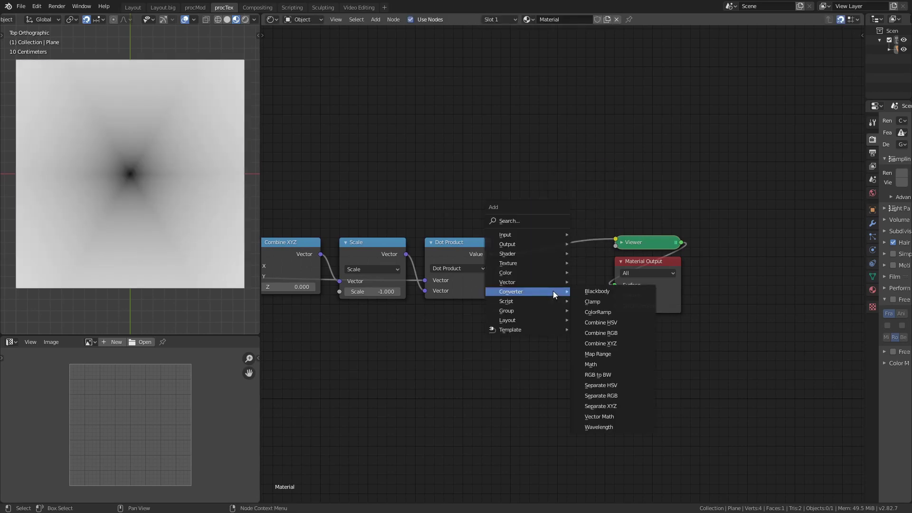
mouse_move(549, 275)
click(589, 314)
click(541, 230)
- Change the Mix node to Color Burn with a black second colour and a factor of 0.542
click(562, 259)
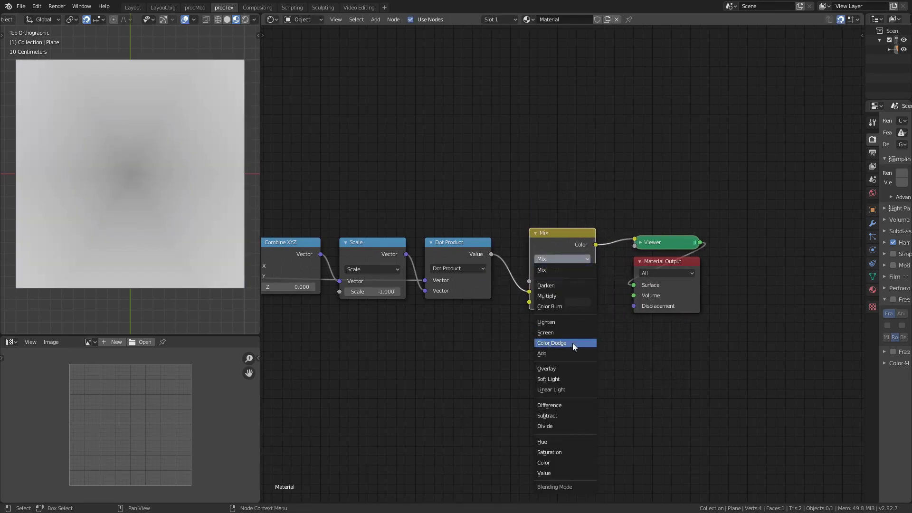
click(565, 307)
click(577, 302)
click(643, 230)
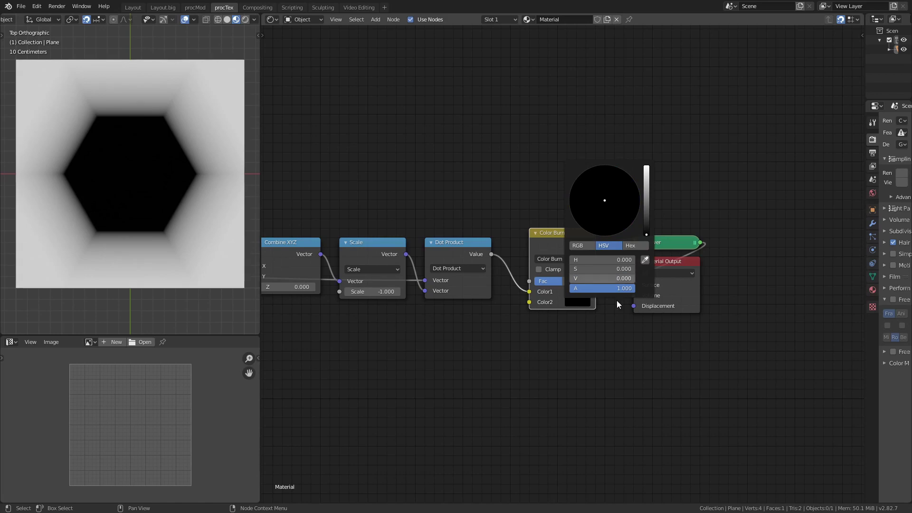
mouse_move(566, 283)
mouse_down()
mouse_move(577, 290)
mouse_move(568, 286)
mouse_up()
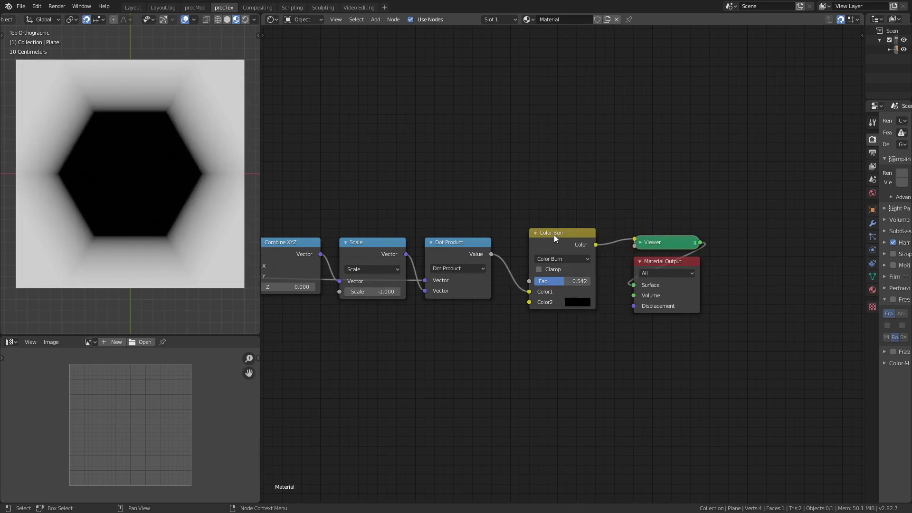
- Align the Color Burn node with Dot Product, and insert a duplicate after it set to Color Dodge
drag(554, 234, 535, 245)
key(shift+d)
click(609, 255)
click(623, 248)
click(618, 268)
click(677, 276)
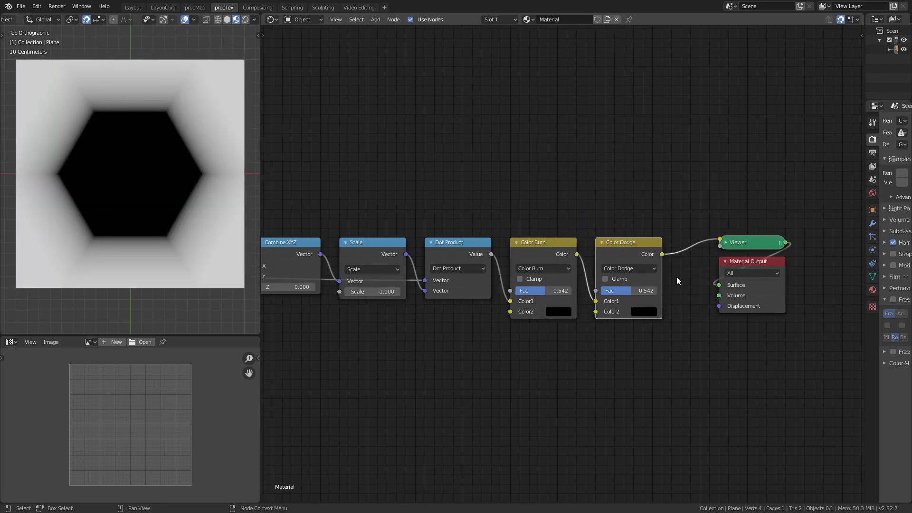
- Set the Color Dodge node's second colour to white and its factor to 0.825
click(644, 311)
click(713, 176)
mouse_move(629, 291)
mouse_down()
mouse_move(654, 294)
mouse_move(644, 294)
mouse_up()
- Trace the hexagon's outline as an annotation, and compare previews of the Separate XYZ X output and the Absolute node
middle_drag(606, 280, 707, 234)
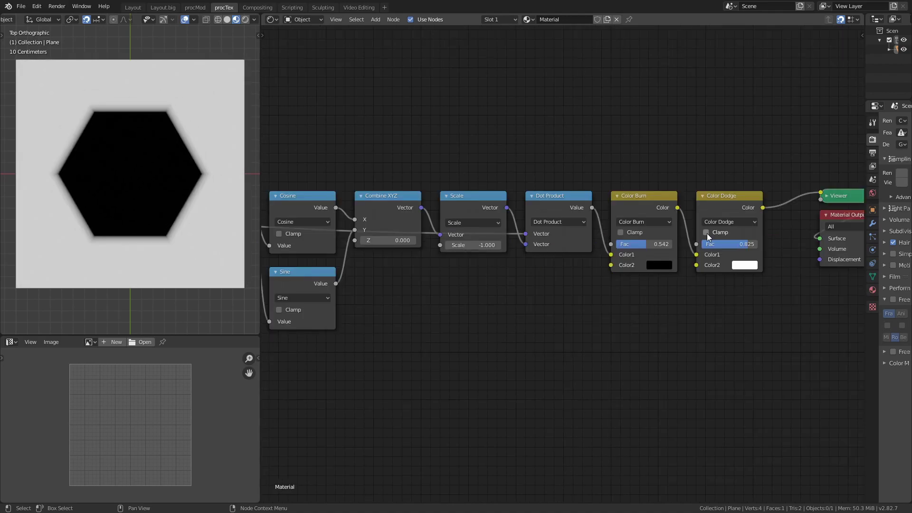
mouse_move(100, 121)
mouse_down()
mouse_move(88, 206)
mouse_move(98, 123)
mouse_up()
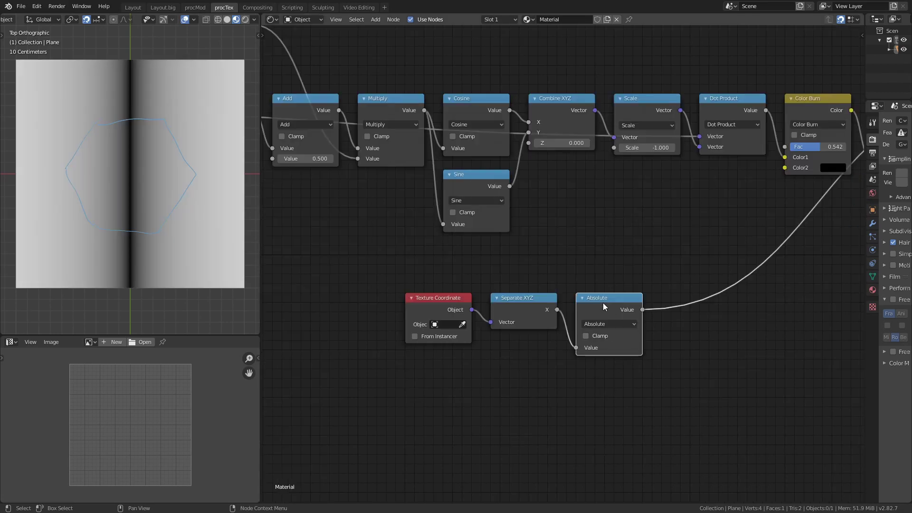
ctrl+shift+click(553, 326)
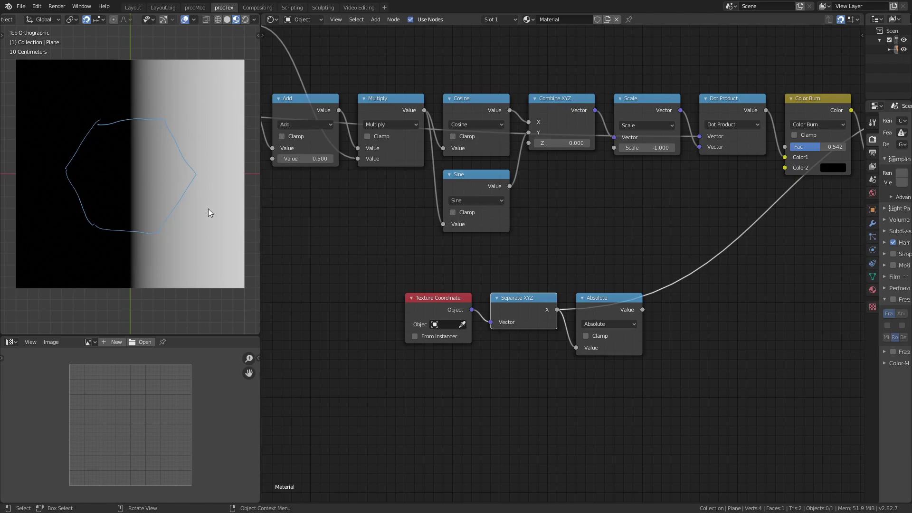
ctrl+shift+click(590, 335)
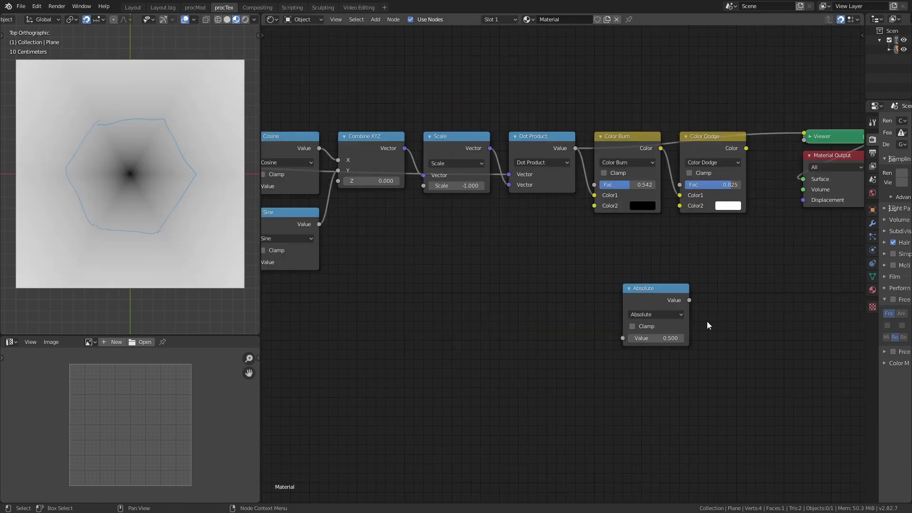
- Place the Absolute node below Color Burn, connect the Dot Product value to it, and compare both outputs
click(662, 303)
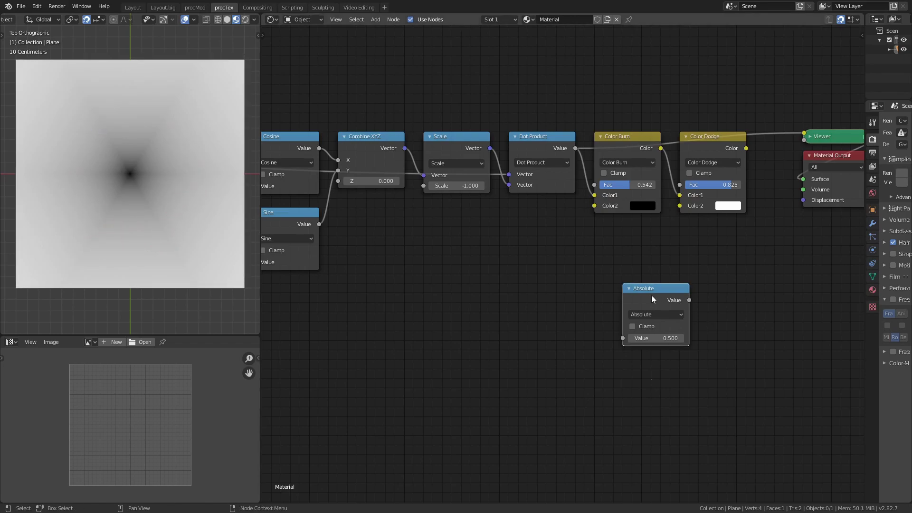
drag(652, 298, 633, 289)
drag(576, 148, 604, 328)
ctrl+shift+click(640, 324)
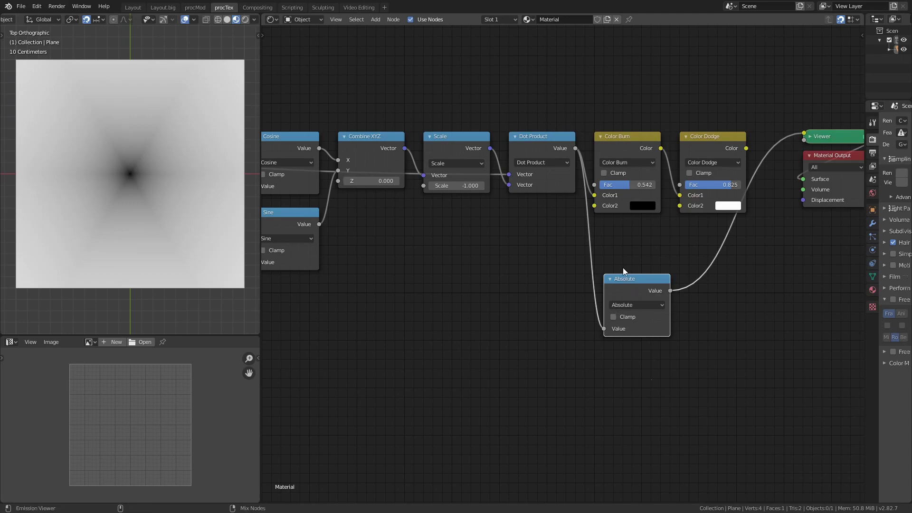
ctrl+shift+click(551, 137)
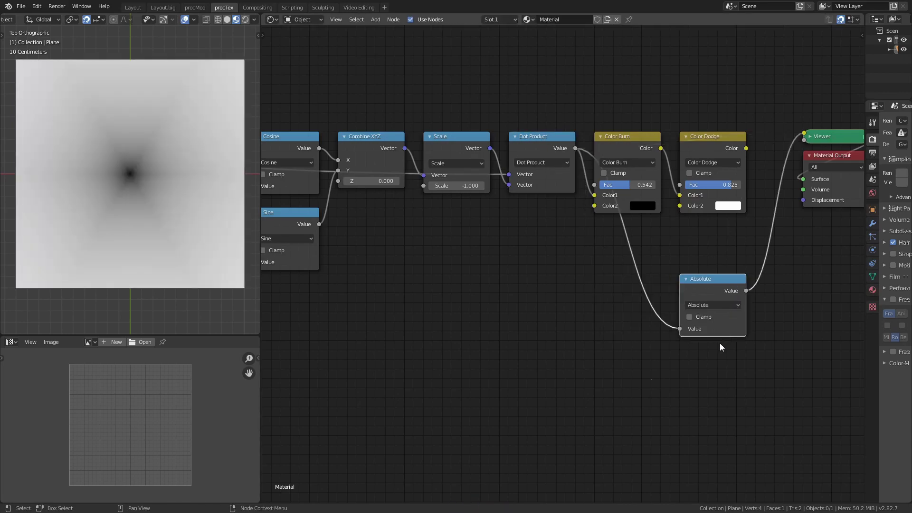
- Insert a duplicate of the Absolute node before it, change the copy to Subtract, and set its value to 0.520
key(g)
click(648, 295)
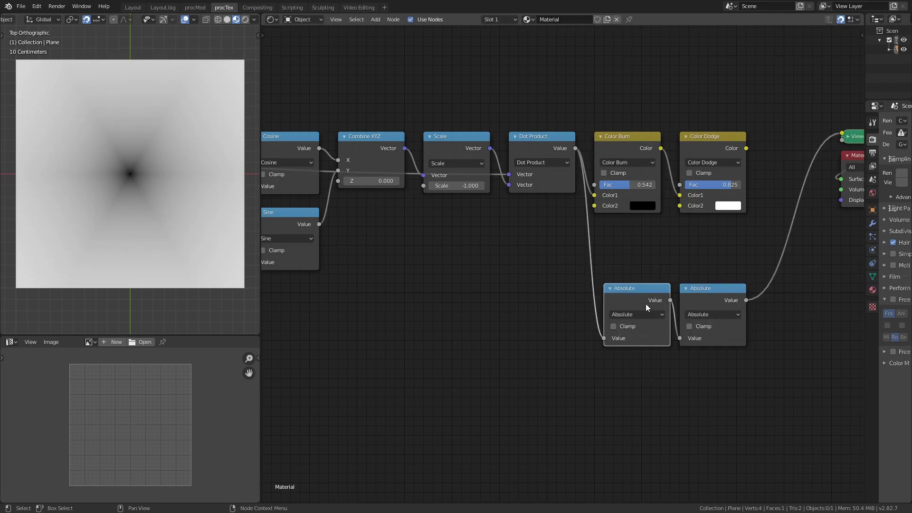
click(637, 314)
click(376, 360)
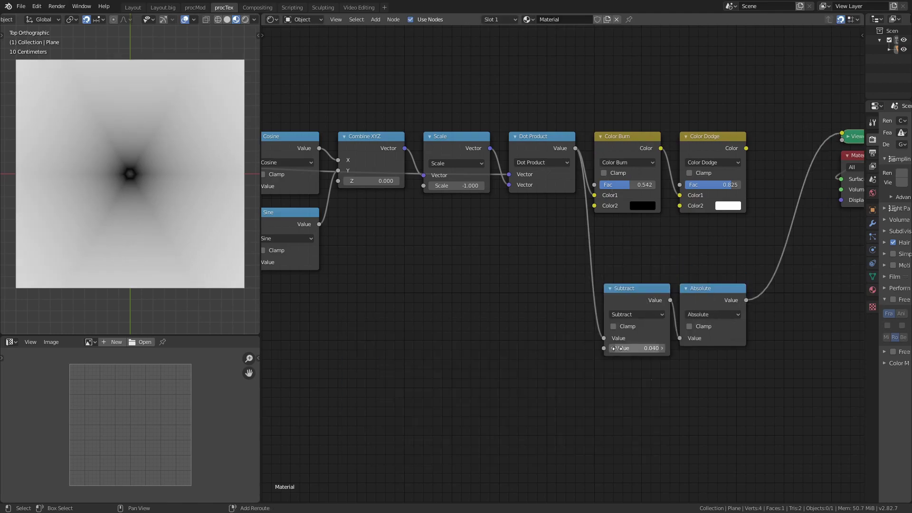
drag(620, 348, 636, 350)
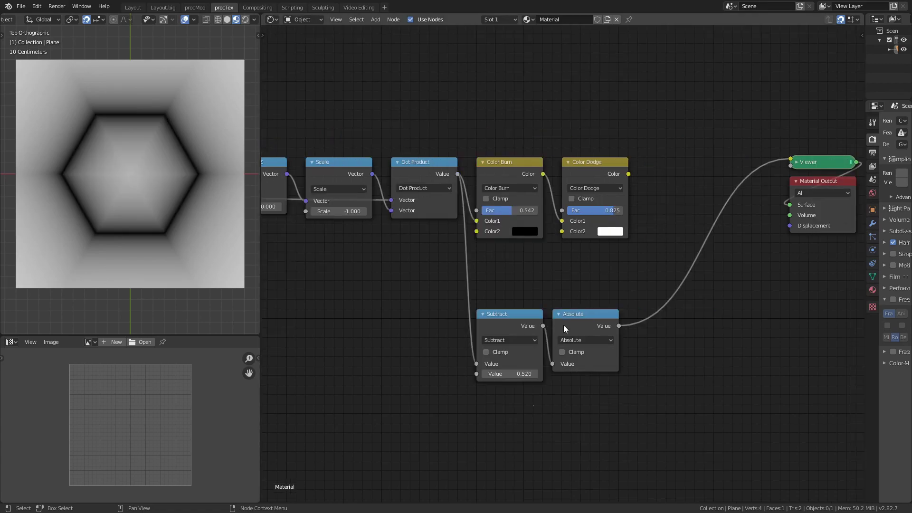
- Duplicate the Color Burn and Color Dodge pair, and insert the copies after the Absolute node
drag(647, 259, 466, 121)
key(shift+d)
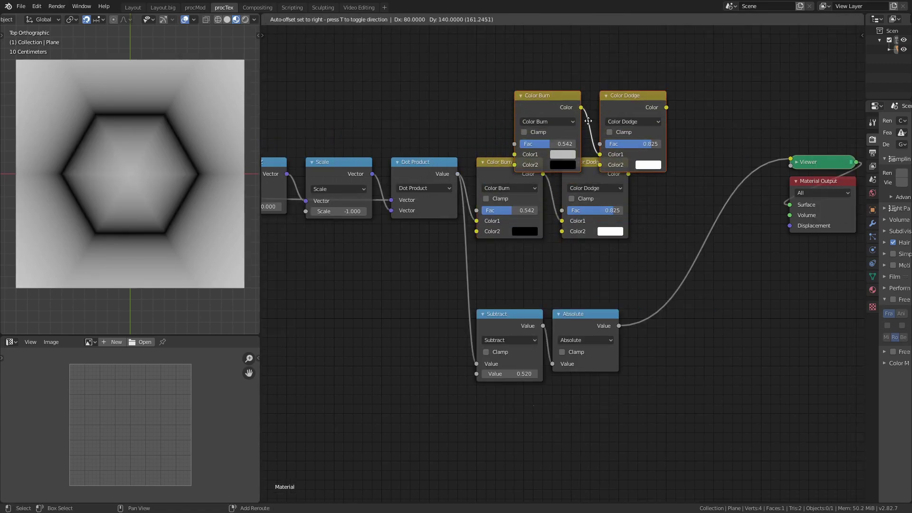
click(699, 281)
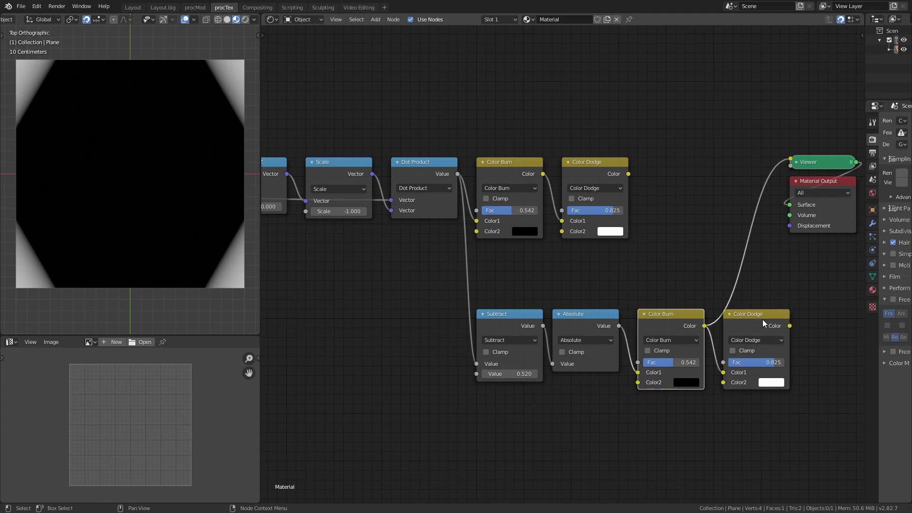
- Set the copied Color Burn factor to 0.025 and raise the copied Color Dodge factor to sharpen the outline
mouse_move(675, 363)
mouse_down()
mouse_move(652, 363)
mouse_move(644, 376)
mouse_up()
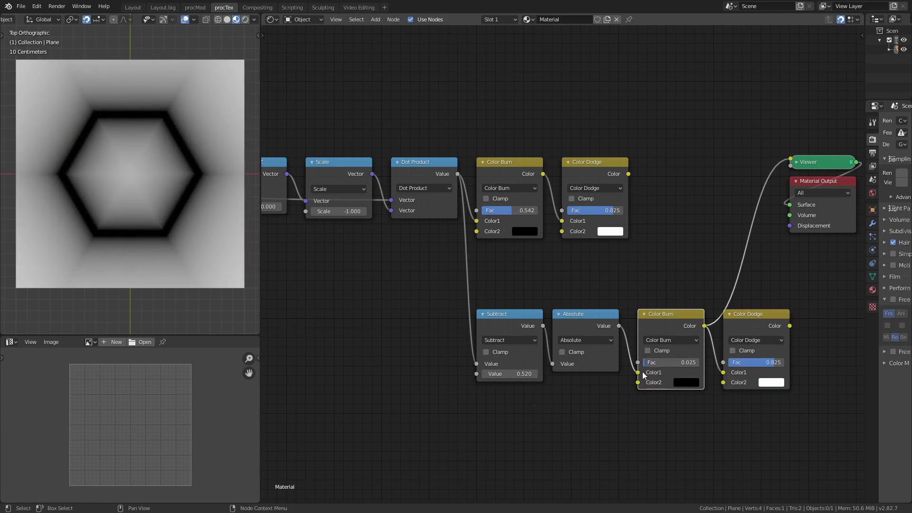
drag(764, 364, 772, 364)
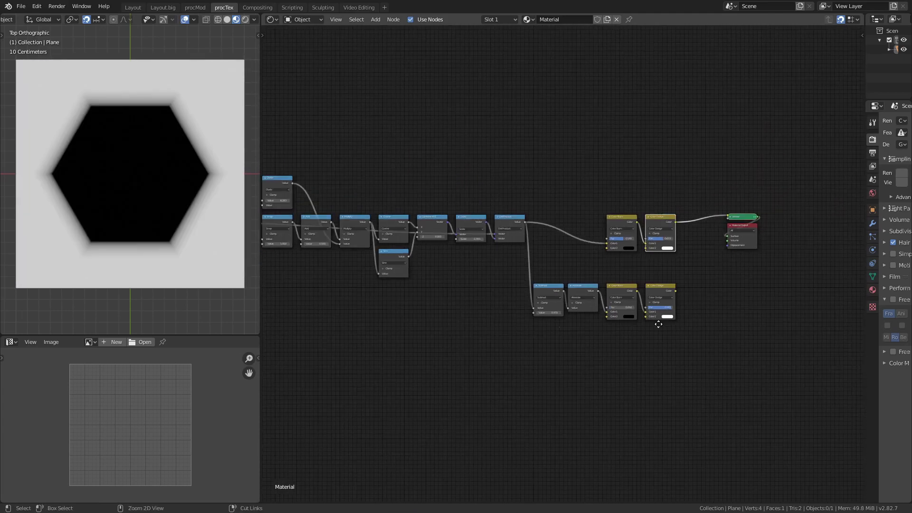
- Cut the link running from the color nodes to the Viewer
scroll(661, 295, down, 2)
middle_drag(664, 271, 713, 242)
scroll(760, 214, up, 2)
ctrl+right_drag(802, 177, 811, 267)
- Group all nodes except Viewer and Material Output, and name the group Polygon
scroll(638, 368, down, 2)
drag(305, 161, 788, 372)
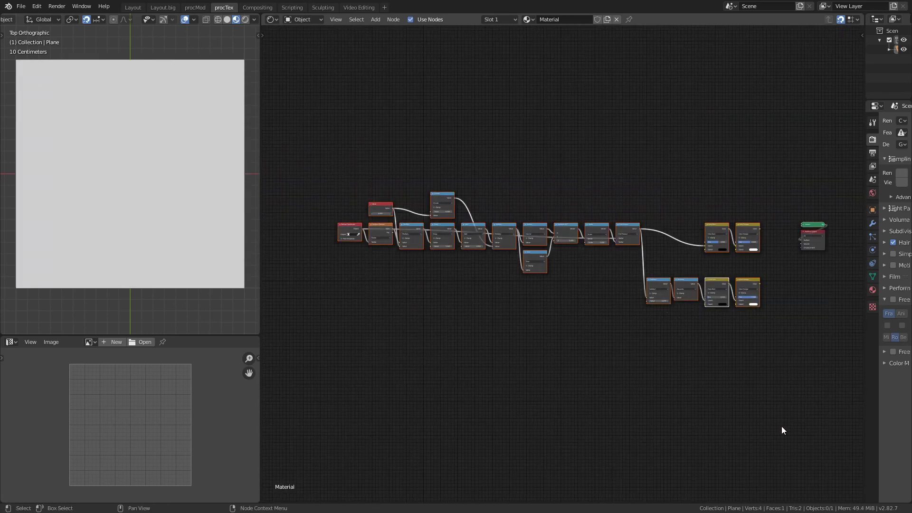
key(ctrl+g)
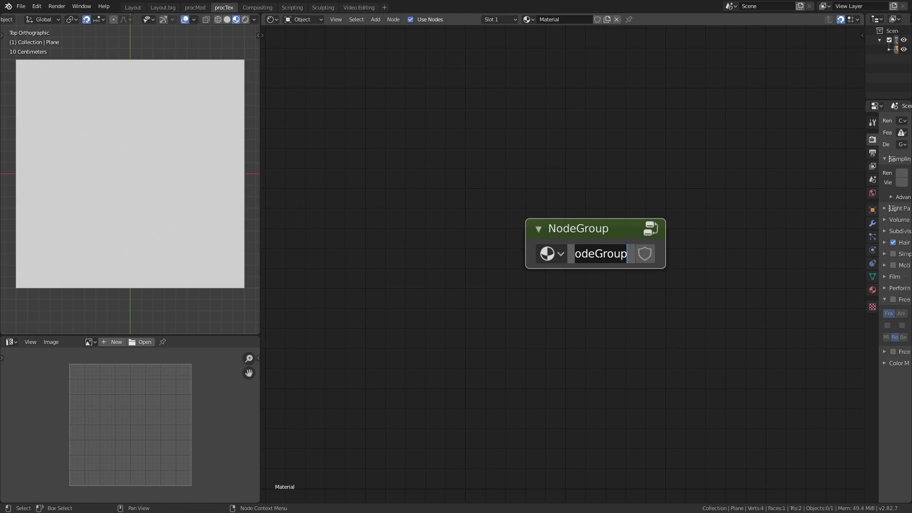
text(Polygon)
key(Return)
- Inside the Polygon group, reroute the Object coordinate links, feed the reroute from the Group Input, and delete the Texture Coordinate node
key(Tab)
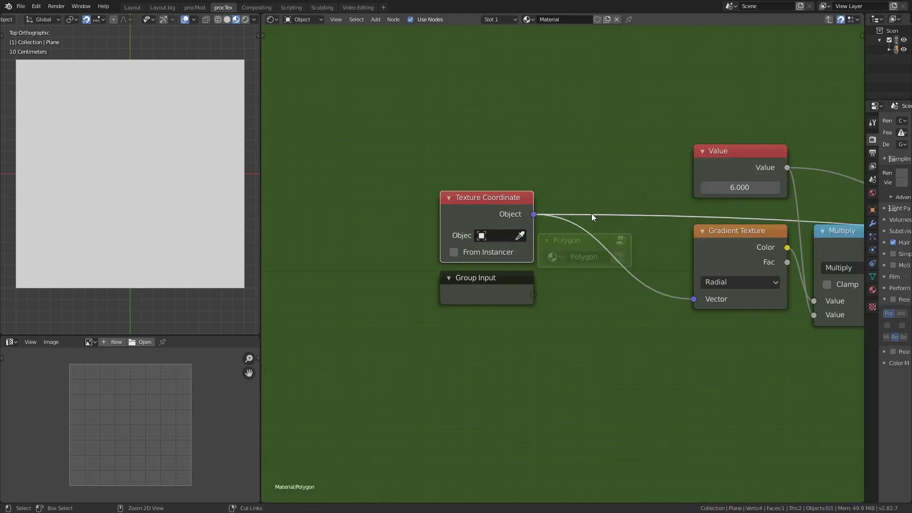
shift+right_drag(601, 194, 610, 284)
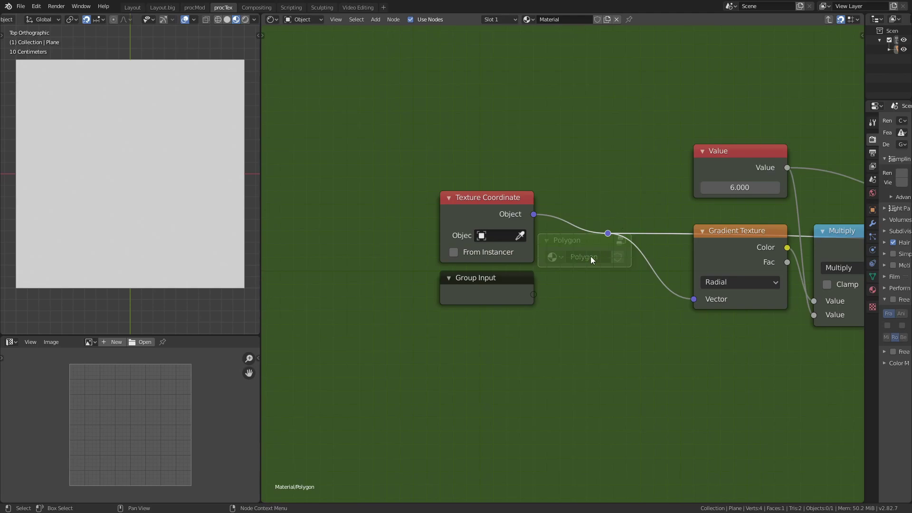
click(533, 295)
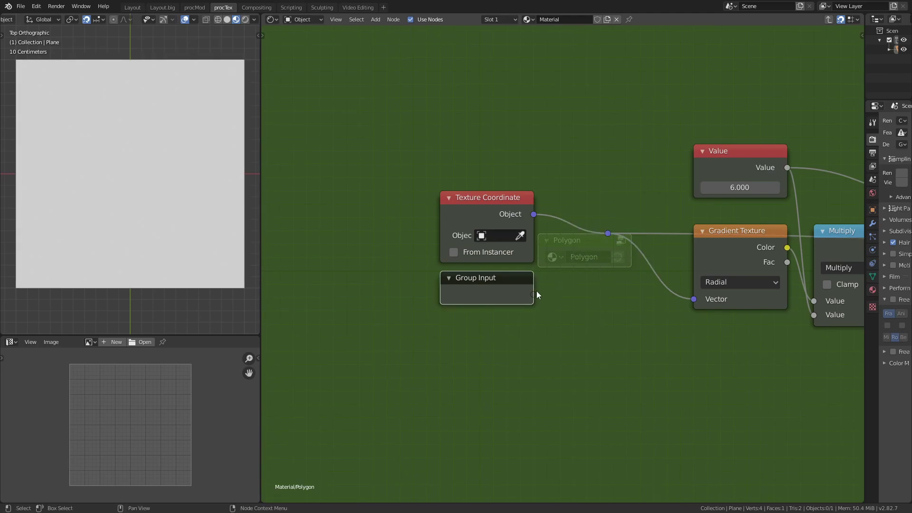
drag(535, 294, 608, 234)
click(492, 197)
key(x)
- Add a Texture Coordinate node outside the group, link its Object output to the Polygon input, and rename that input Vector
key(Tab)
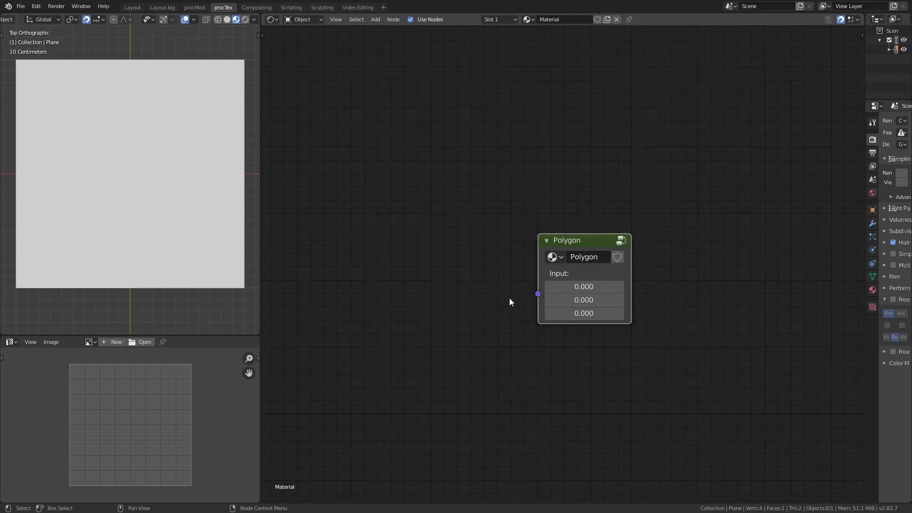
click(510, 298)
key(shift+a)
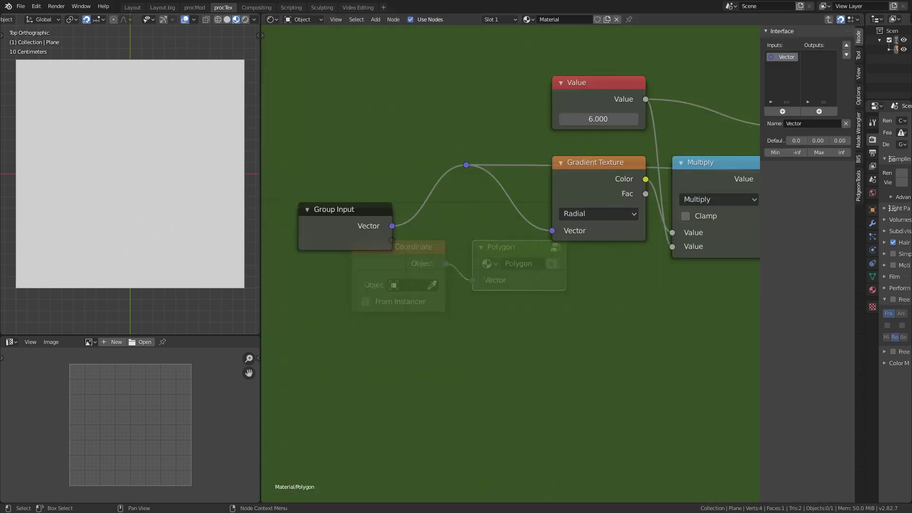
- Merge the Value node's links into one reroute, move the Value node aside, and drive the reroute from a new Group Input socket
drag(603, 90, 603, 312)
shift+right_drag(677, 280, 652, 332)
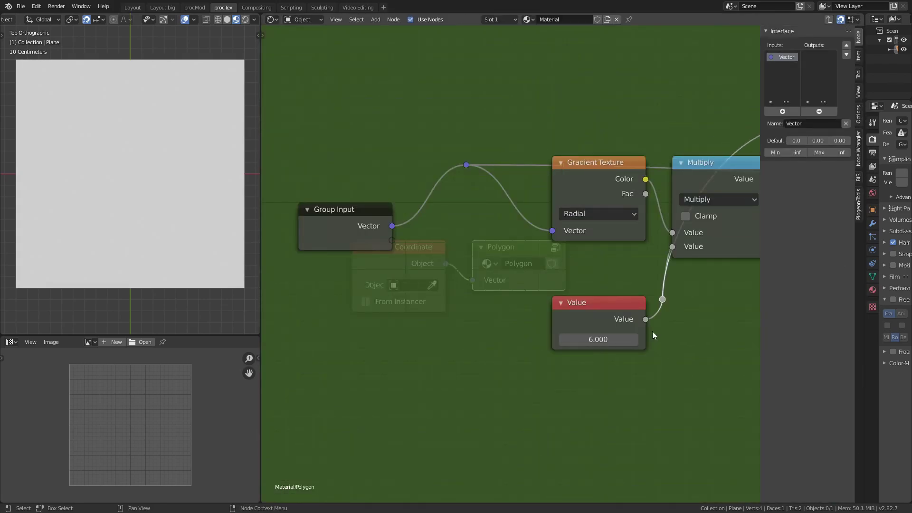
drag(607, 305, 406, 369)
drag(392, 240, 662, 299)
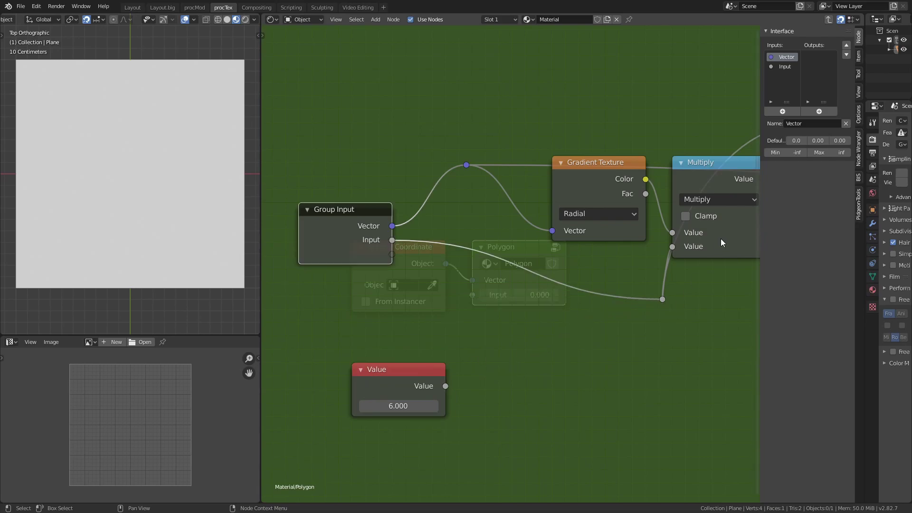
- Rename the new group input Sides and delete the leftover Value node
double_click(786, 67)
text(Sides)
key(Return)
click(410, 375)
key(x)
- Set the minimum of the Sides input to 3 and open its default value for editing
click(779, 152)
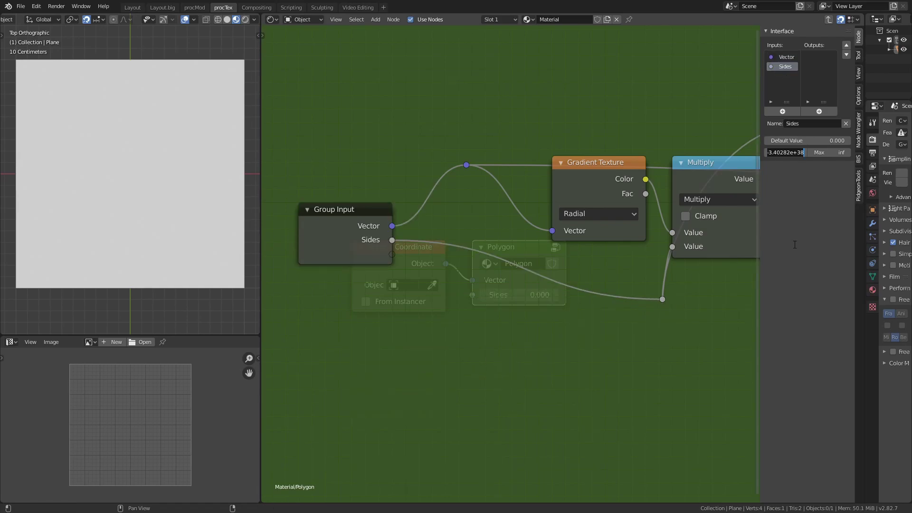
text(3)
key(Return)
click(807, 141)
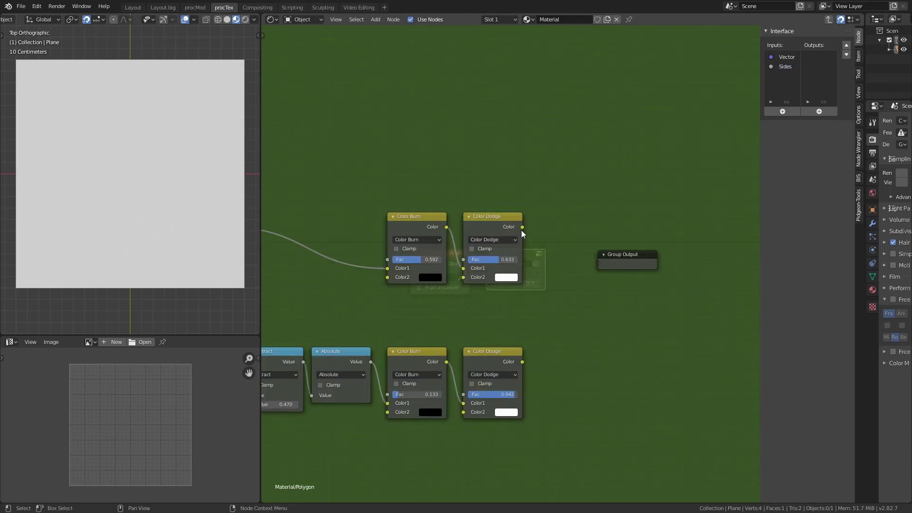
- Add two Value outputs to the group and connect the upper and lower Color Dodge nodes to them
mouse_move(522, 228)
mouse_down()
mouse_move(578, 190)
mouse_move(598, 262)
mouse_move(553, 224)
mouse_move(561, 233)
mouse_up()
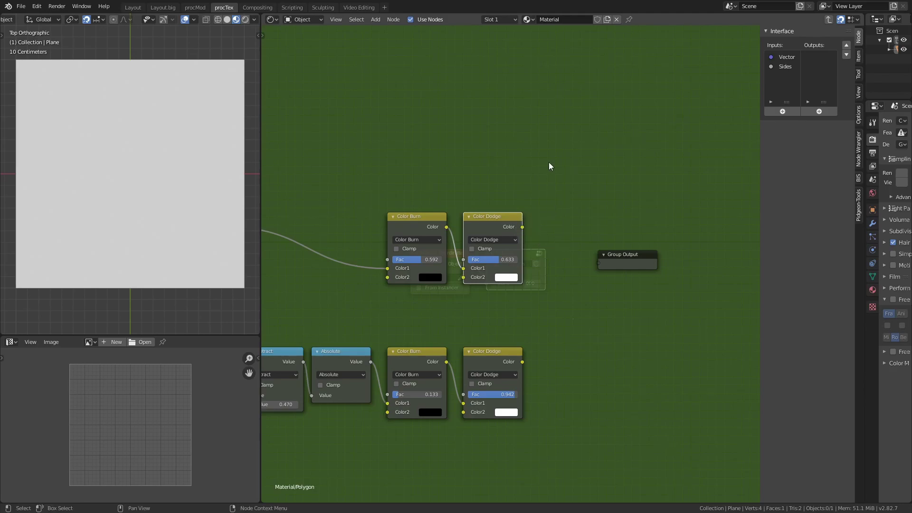
middle_drag(542, 214, 586, 229)
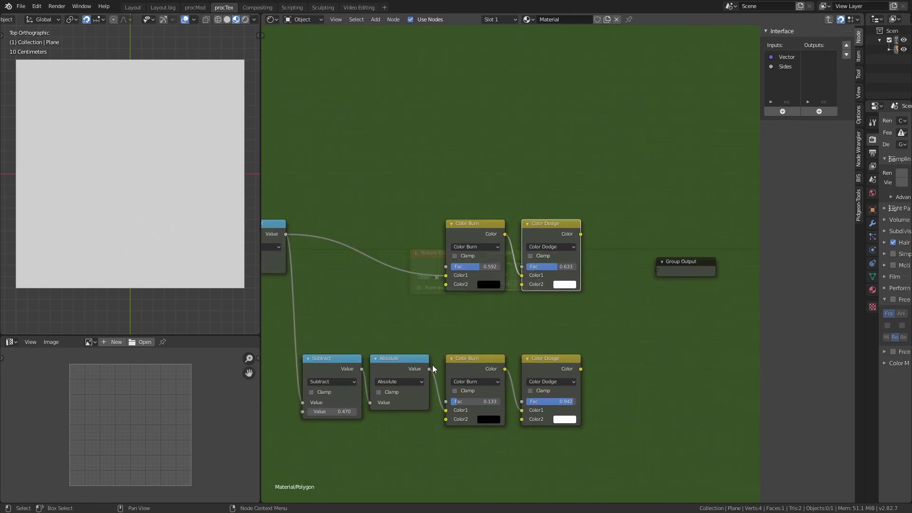
drag(430, 369, 672, 379)
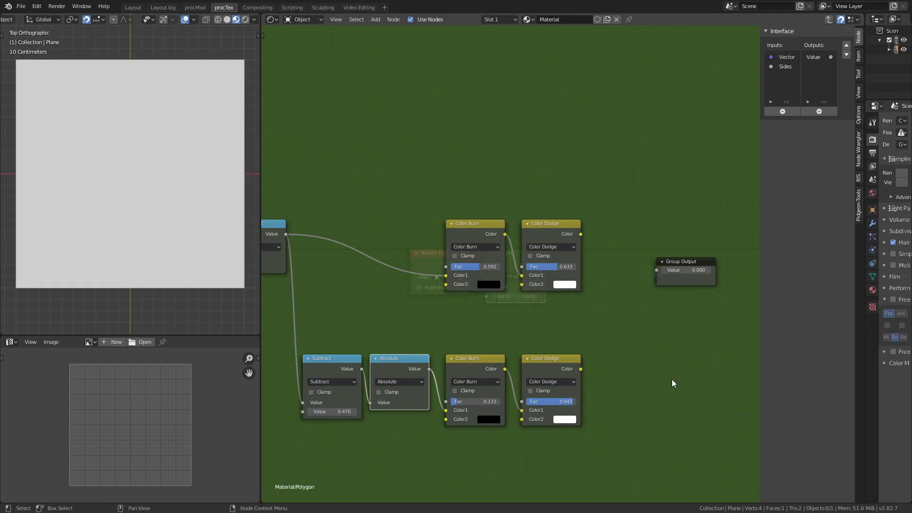
click(820, 57)
click(824, 113)
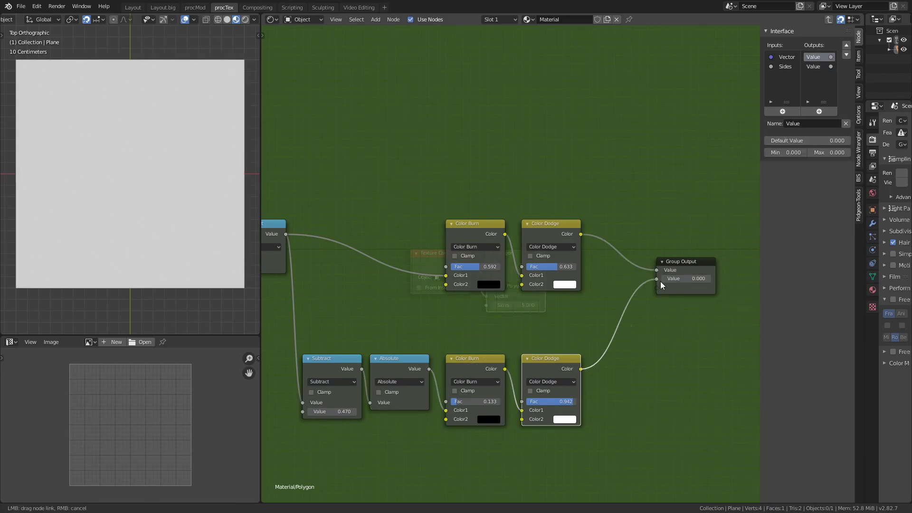
middle_drag(660, 282, 618, 237)
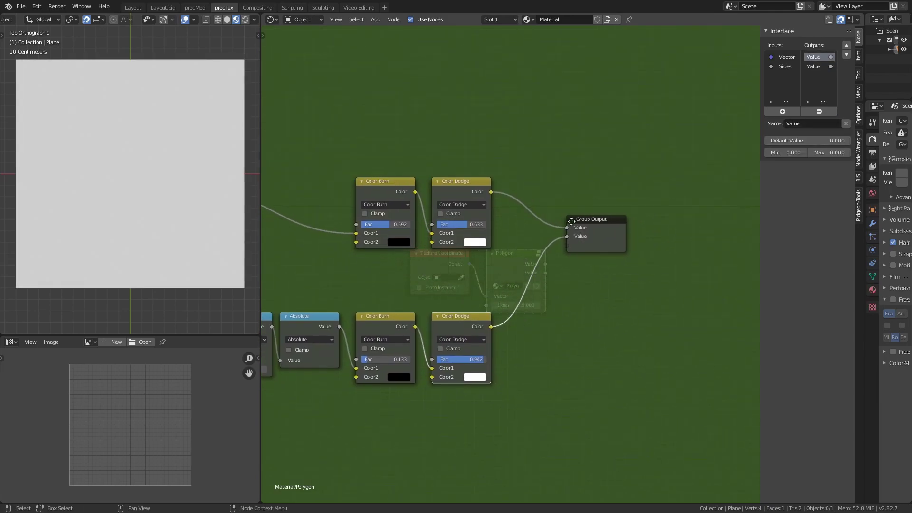
- Name the group's first output Solid and the second output Outline
scroll(614, 172, up, 4)
double_click(815, 57)
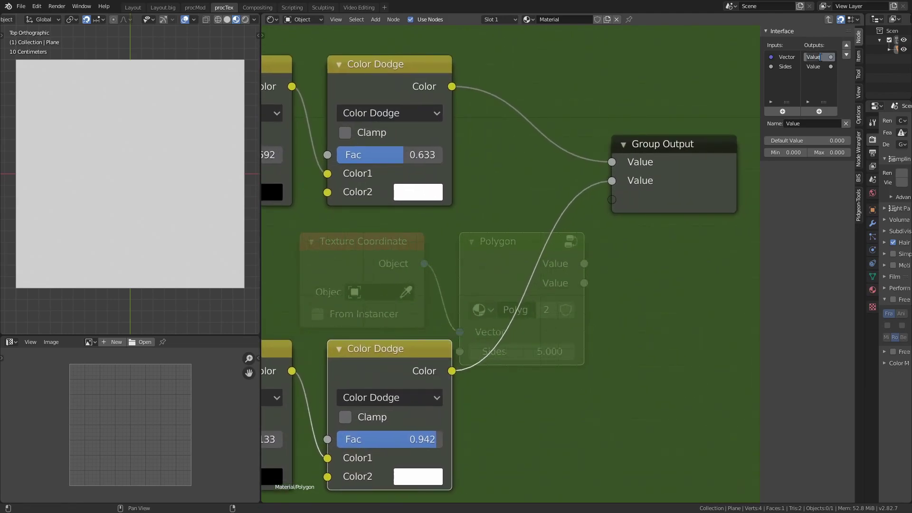
text(Solid)
key(Return)
text(Outline)
key(Return)
- Leave the group, preview the Polygon node's Outline output, and test its Sides value
key(Tab)
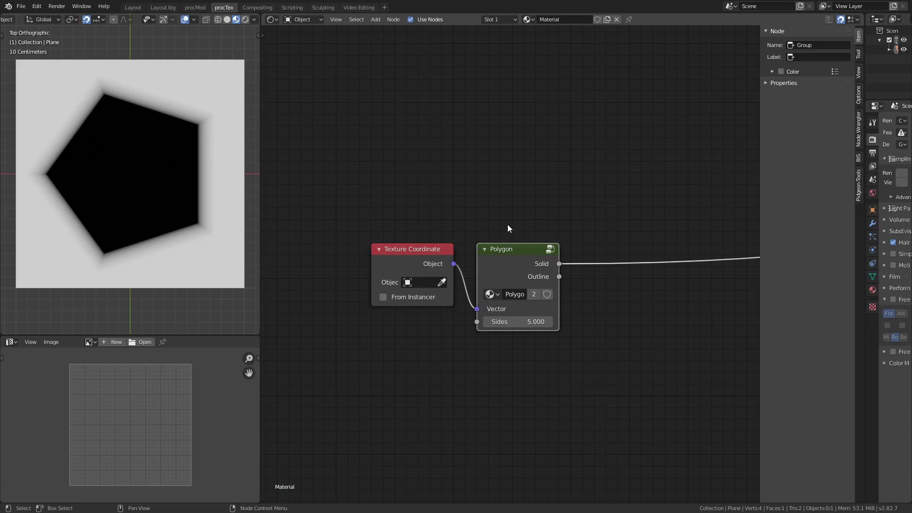
ctrl+shift+click(513, 259)
mouse_move(521, 322)
mouse_down()
mouse_move(556, 322)
mouse_move(520, 322)
mouse_up()
- Reposition the Sides reroute inside the group and insert a copy of the Multiply node on the link between Group Input and reroute
key(Tab)
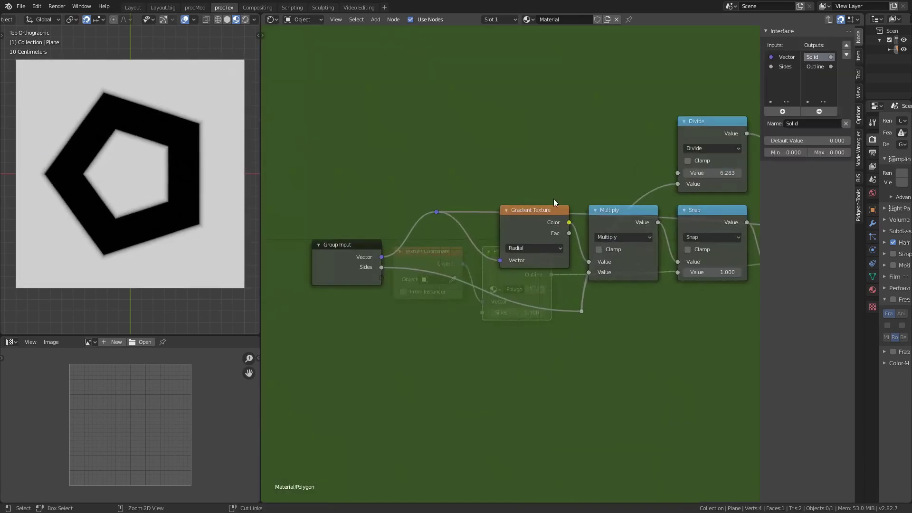
drag(565, 296, 621, 342)
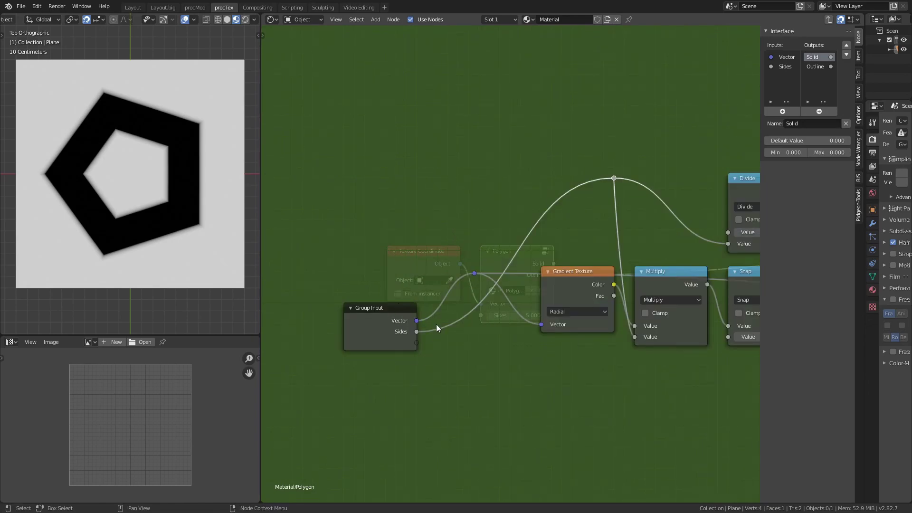
click(695, 278)
key(shift+d)
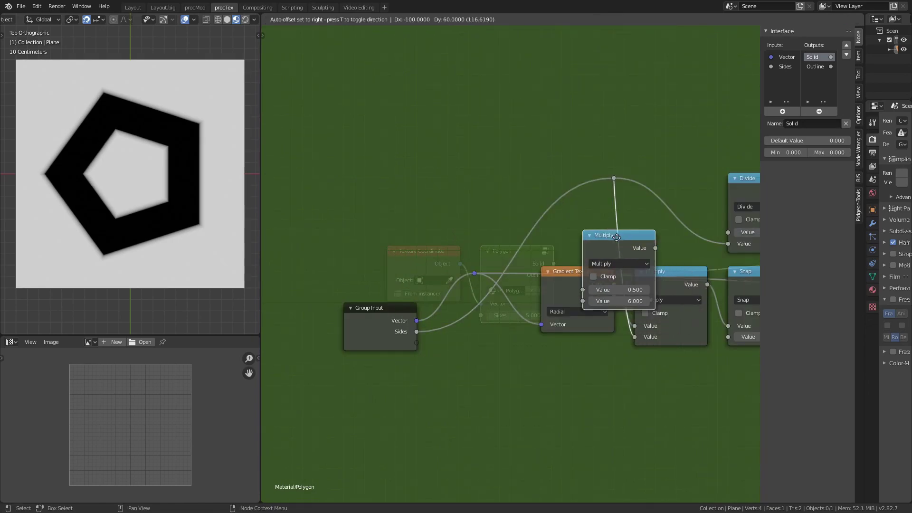
click(550, 158)
- Change the copied math node to Snap, confirm its increment, and set the Polygon node's Sides to 6.1
click(540, 183)
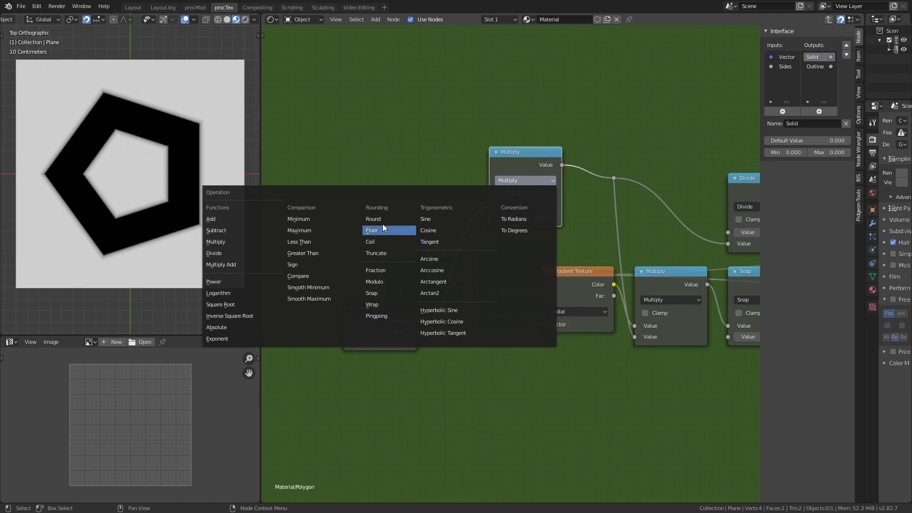
click(371, 293)
click(554, 214)
key(Return)
key(Tab)
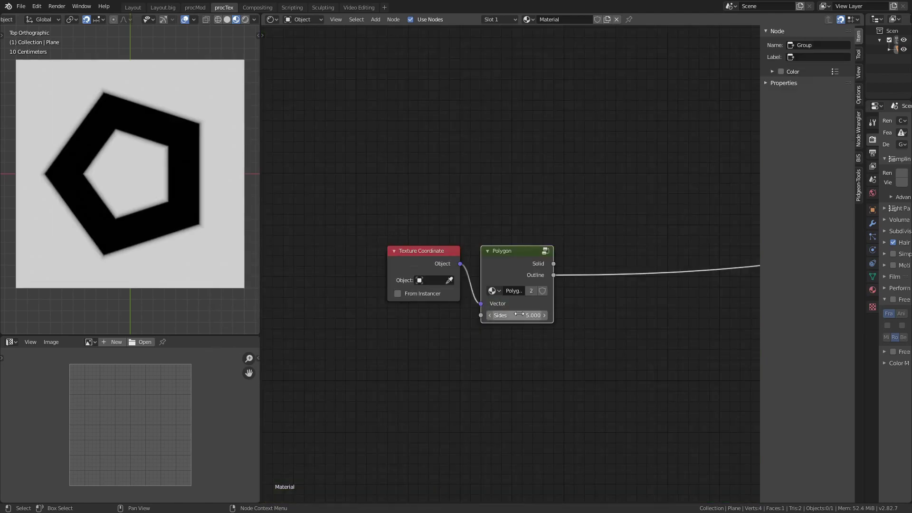
mouse_move(520, 316)
mouse_down()
mouse_move(550, 320)
mouse_move(529, 318)
mouse_up()
- Move the Group Input near the color nodes, expose the upper Color Burn factor, and name the input Size with default 0.5
key(Tab)
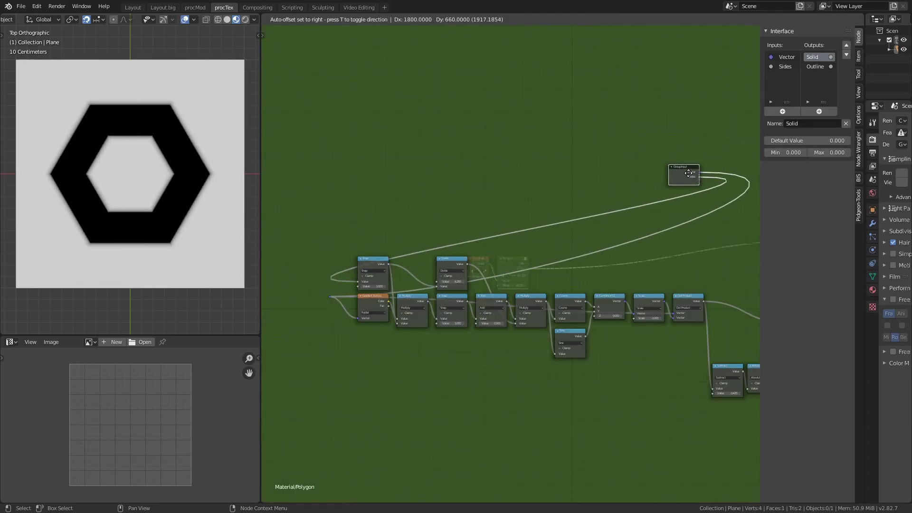
drag(685, 171, 698, 179)
scroll(727, 198, up, 6)
middle_drag(727, 198, 423, 83)
mouse_move(424, 81)
mouse_down()
mouse_move(454, 180)
mouse_move(523, 98)
mouse_move(541, 99)
mouse_move(553, 339)
mouse_up()
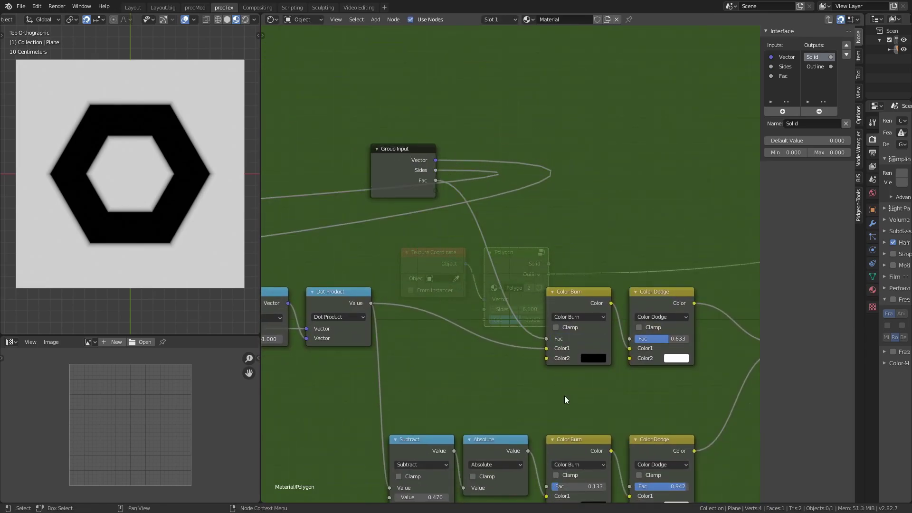
click(784, 76)
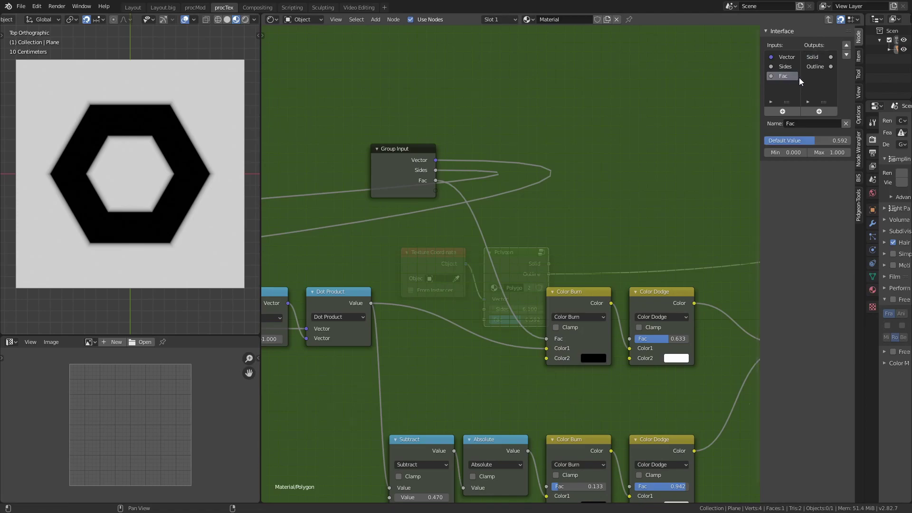
click(812, 123)
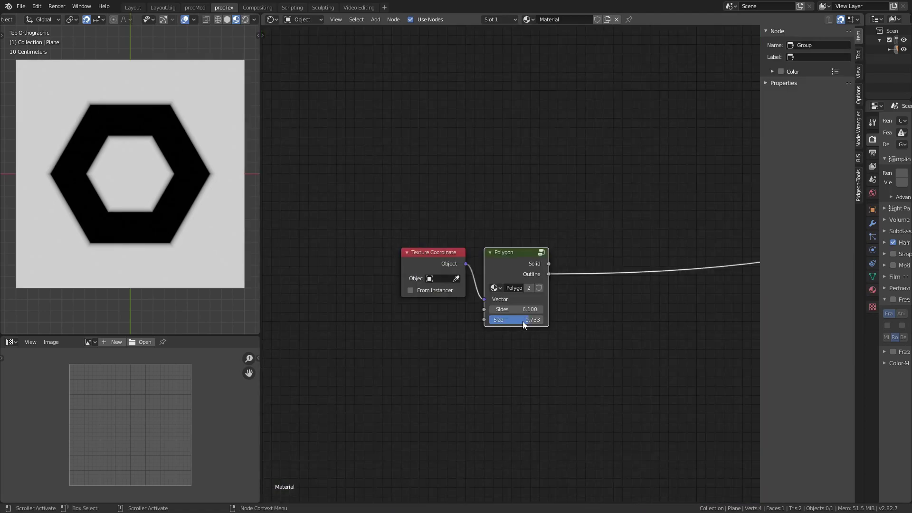
- Test the Polygon node's Size value while previewing its Solid and Outline outputs
drag(523, 321, 523, 322)
ctrl+shift+click(535, 269)
drag(548, 264, 549, 274)
- Link the Size input to the Subtract node's second value and set the Polygon node's Size to 0.342
key(Tab)
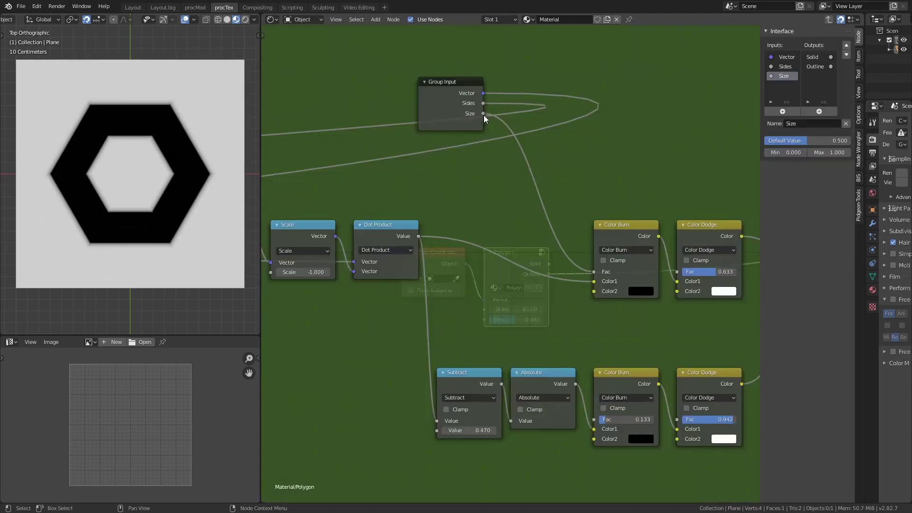
drag(484, 113, 433, 431)
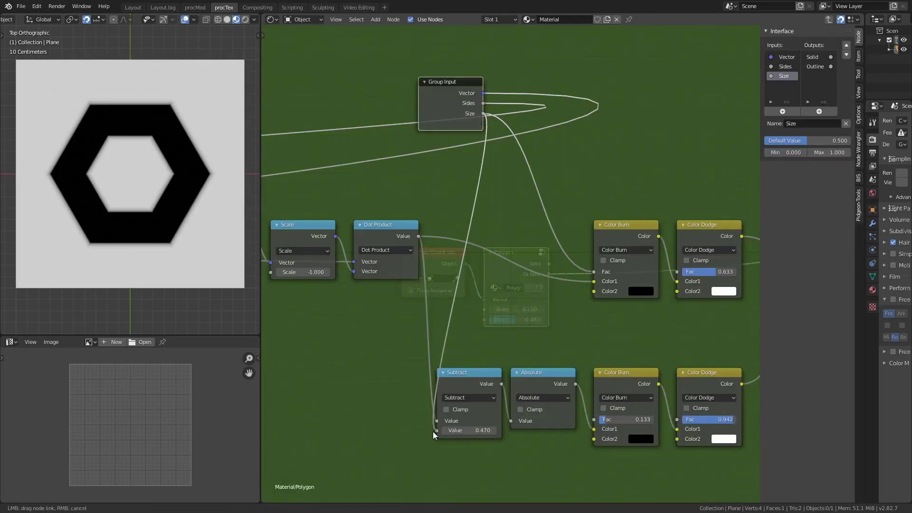
key(Tab)
mouse_move(516, 321)
mouse_down()
mouse_move(534, 321)
mouse_move(505, 320)
mouse_move(527, 319)
mouse_up()
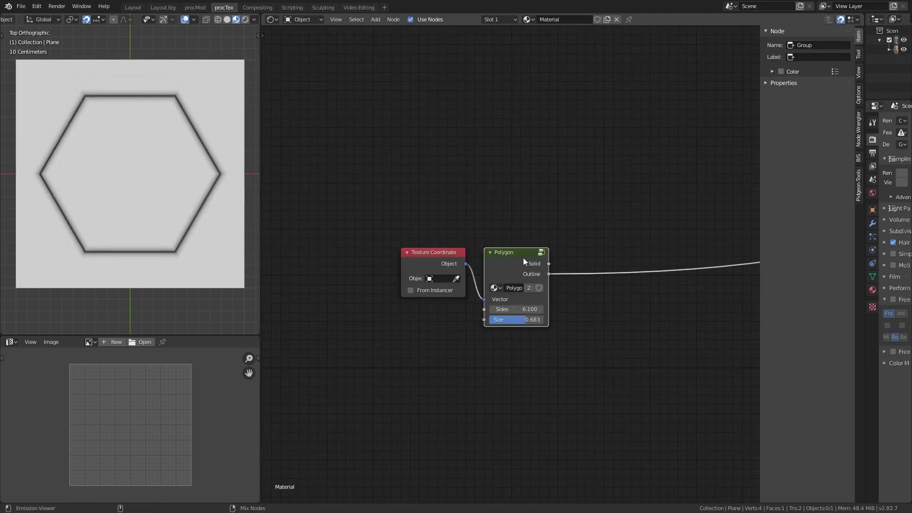
drag(523, 320, 504, 320)
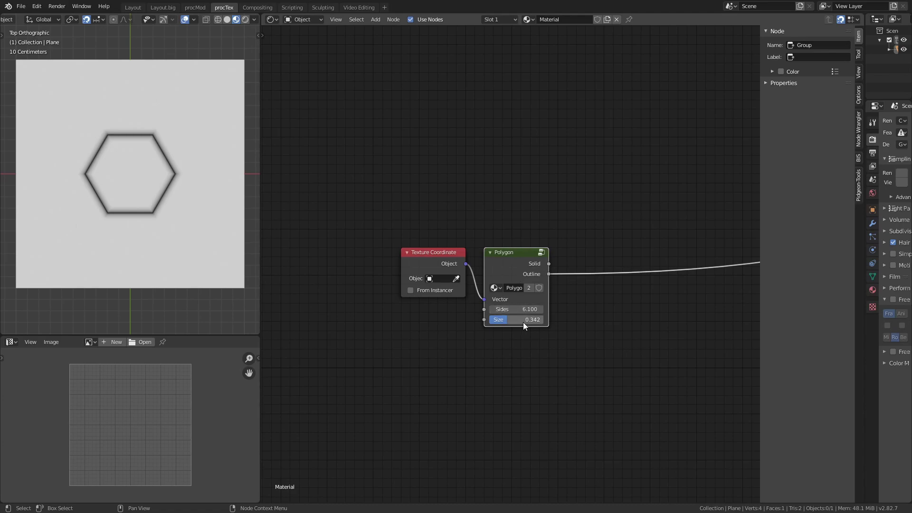
- Expose the lower Color Burn factor as a Line Thickness input with default 0.1, and set Line Thickness to 0.342 on the Polygon node
key(Tab)
middle_drag(495, 116, 528, 158)
mouse_move(484, 128)
mouse_down()
mouse_move(465, 109)
mouse_move(446, 109)
mouse_up()
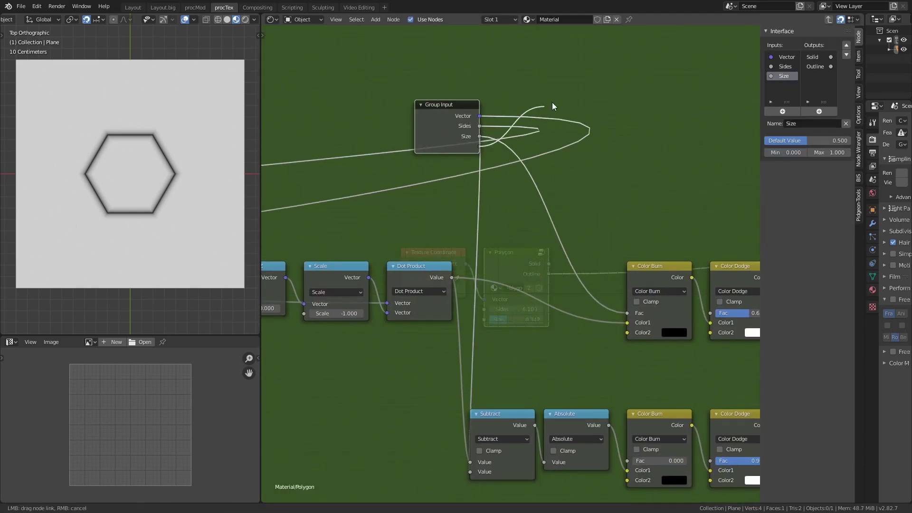
mouse_move(480, 156)
mouse_down()
mouse_move(622, 459)
mouse_move(639, 468)
mouse_up()
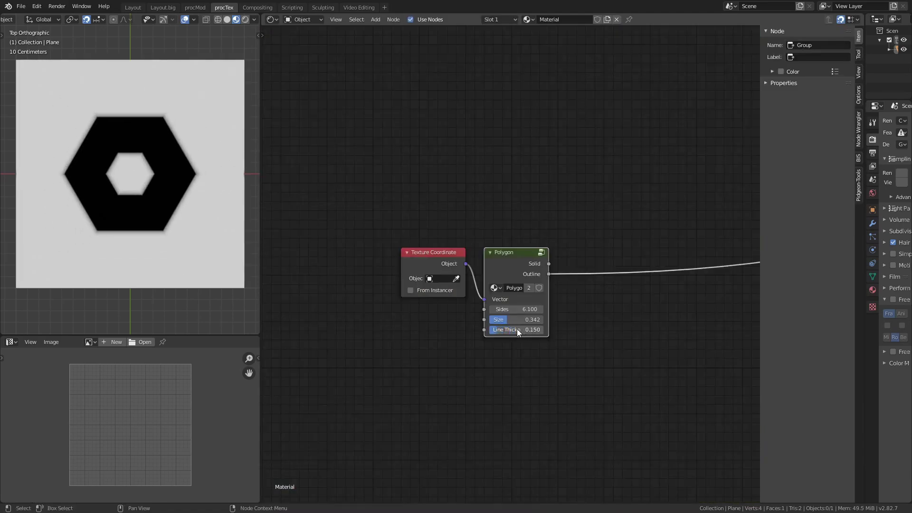
drag(517, 329, 549, 329)
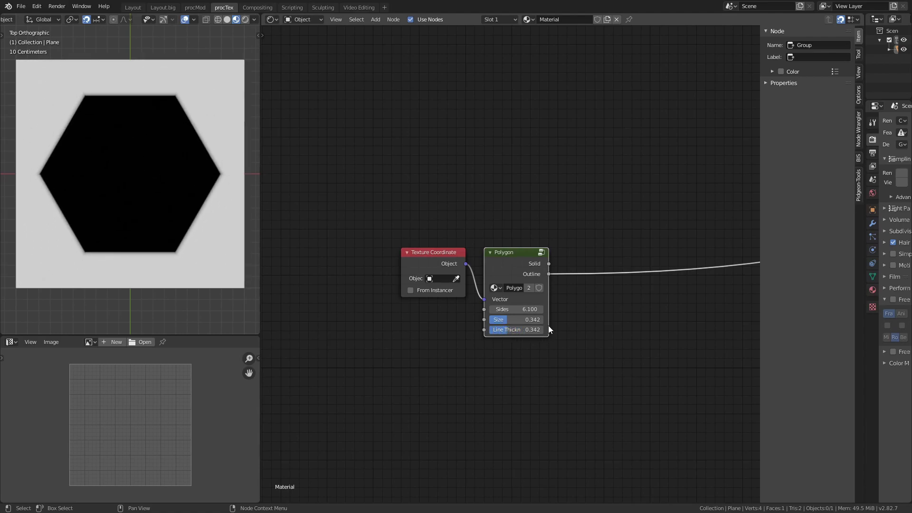
- Duplicate the Subtract node inside the group and insert the copy between Line Thickness and the lower Color Burn factor
middle_drag(563, 308, 585, 284)
key(Tab)
key(shift+d)
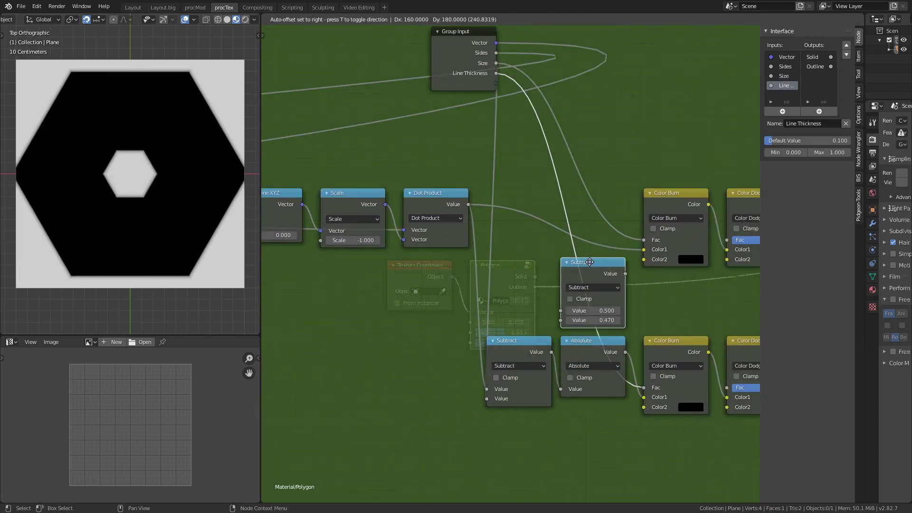
click(587, 281)
- Change the inserted math node to Divide by 2 and shift it into place above the Absolute node
click(587, 285)
click(306, 350)
click(582, 320)
text(2)
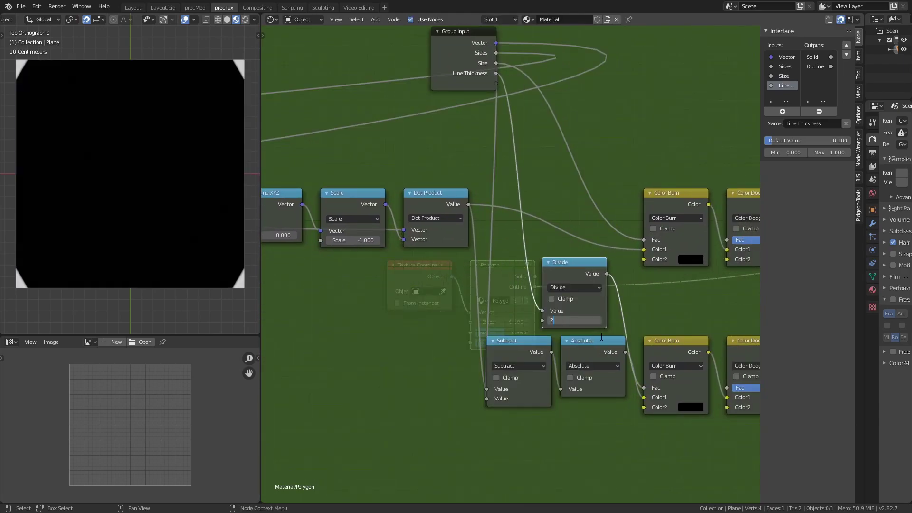
key(Return)
drag(583, 273, 601, 273)
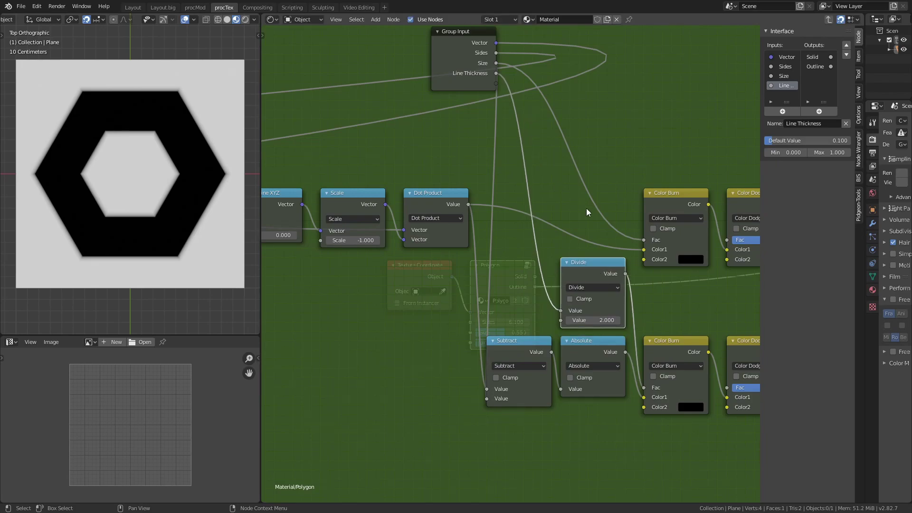
- Reduce the Polygon node's Line Thickness to 0.100 outside the group and return to its contents
key(Tab)
mouse_move(509, 342)
mouse_down()
mouse_move(541, 348)
mouse_move(476, 355)
mouse_move(541, 357)
mouse_move(505, 355)
mouse_move(512, 344)
mouse_up()
key(Tab)
- Expose the upper Color Dodge factor as a group input named Falloff with default 0.9, and link it to the lower Color Dodge factor
drag(498, 83, 727, 240)
click(800, 122)
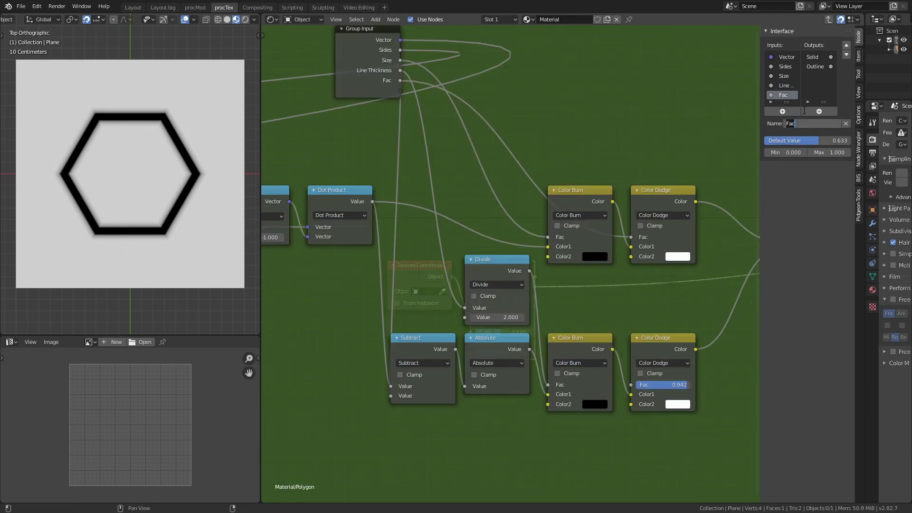
text(Falloff)
key(Return)
mouse_move(408, 87)
mouse_down()
mouse_move(586, 128)
mouse_move(646, 385)
mouse_up()
key(Tab)
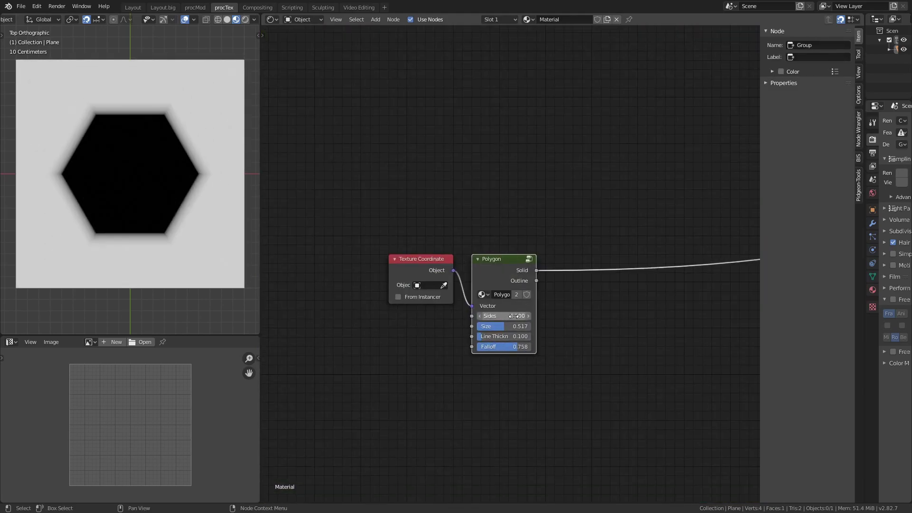
- Set the Polygon node's Sides to 3 and Size to 0.417
drag(514, 316, 489, 316)
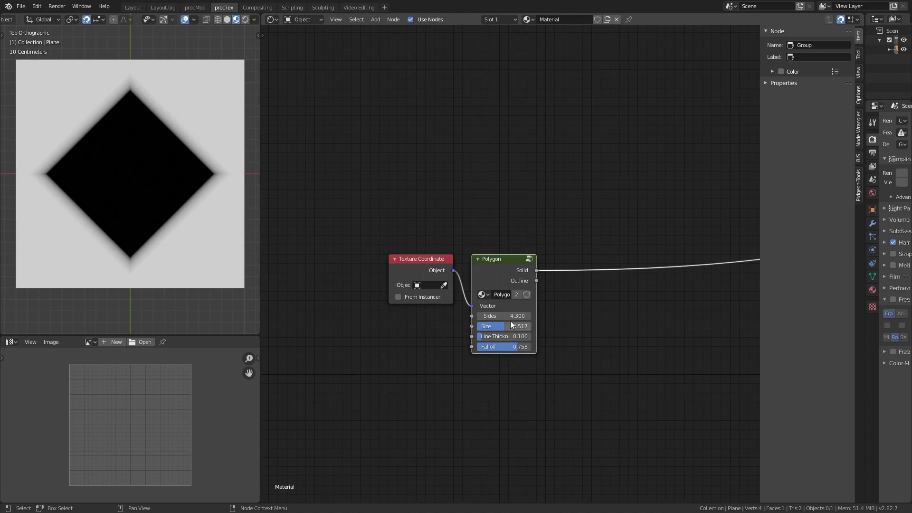
mouse_move(489, 316)
mouse_down()
mouse_move(475, 316)
mouse_move(502, 327)
mouse_up()
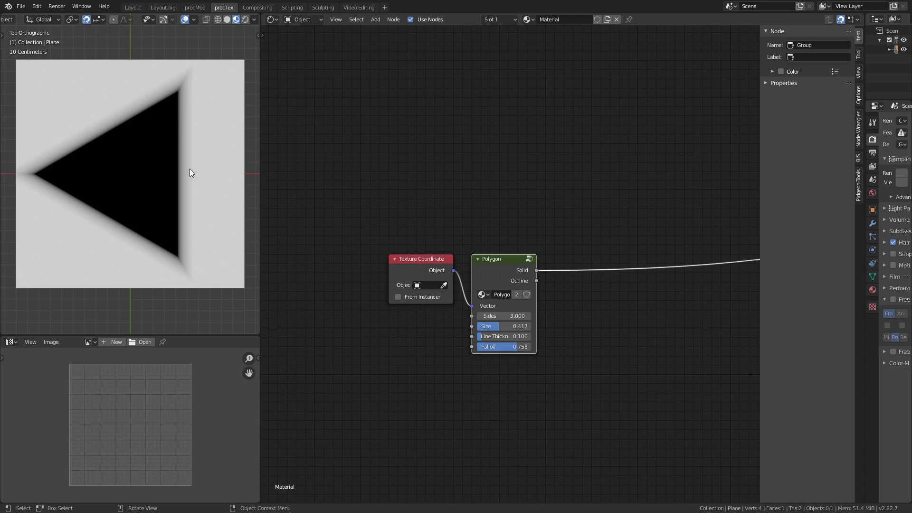
- Insert a Mapping node before Polygon and try Z rotations of 120° with three sides and 60° with Sides set to 6
drag(497, 234, 517, 233)
mouse_move(523, 345)
mouse_down()
mouse_move(717, 358)
mouse_move(528, 344)
mouse_up()
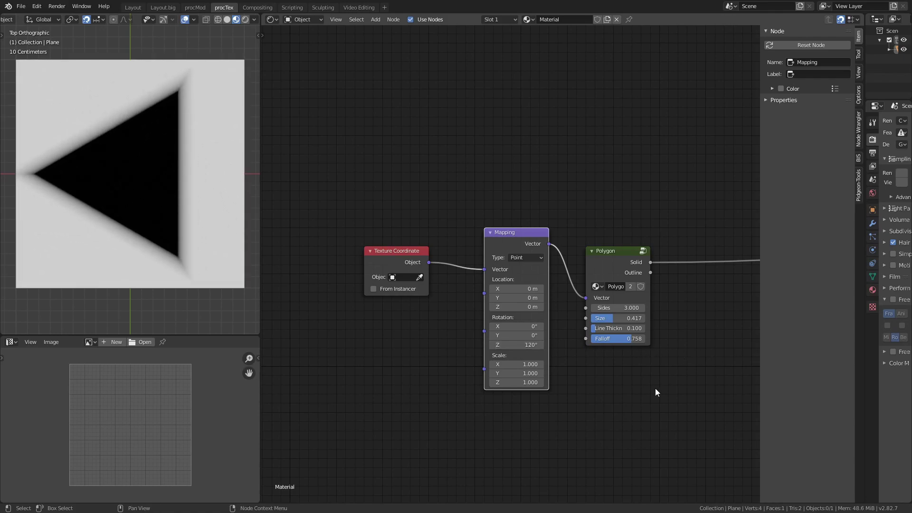
click(633, 309)
text(6)
key(Return)
drag(531, 345, 798, 418)
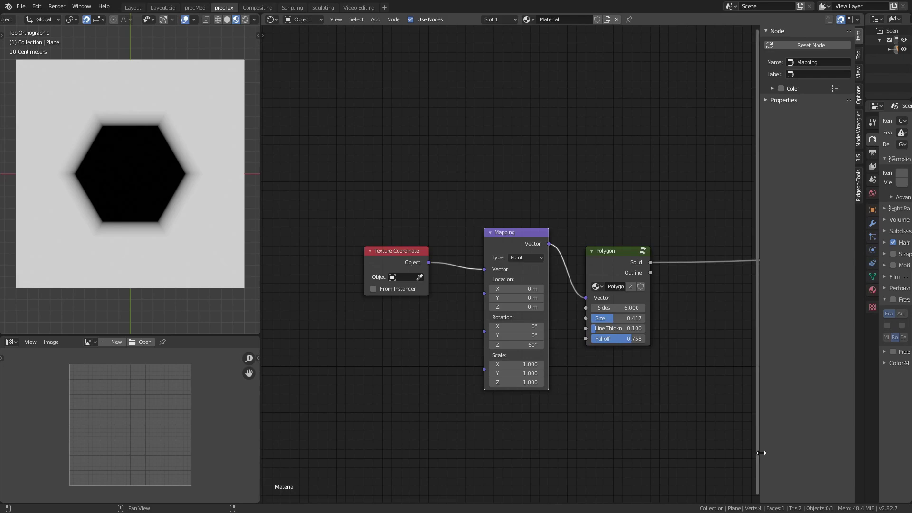
- Delete the Mapping node and reconnect Texture Coordinate's Object output to Polygon's Vector input
drag(518, 345, 454, 354)
key(x)
drag(428, 263, 587, 300)
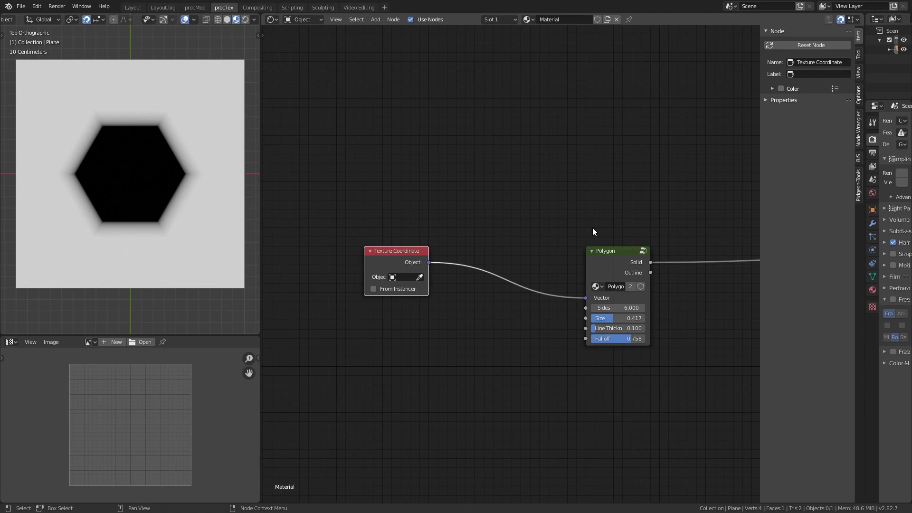
- Inside the Polygon group, insert a Mapping node on the link coming from Group Input's Vector output
click(615, 256)
key(Tab)
key(shift+a)
click(682, 338)
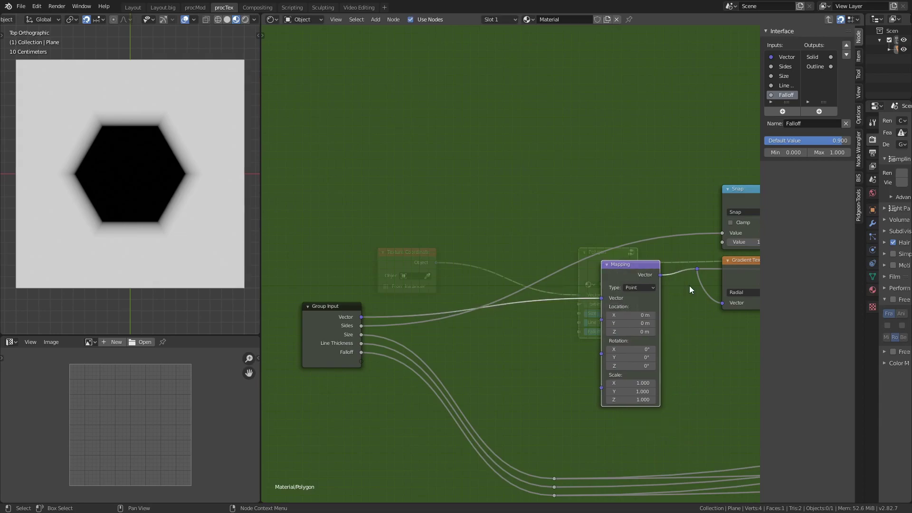
click(661, 257)
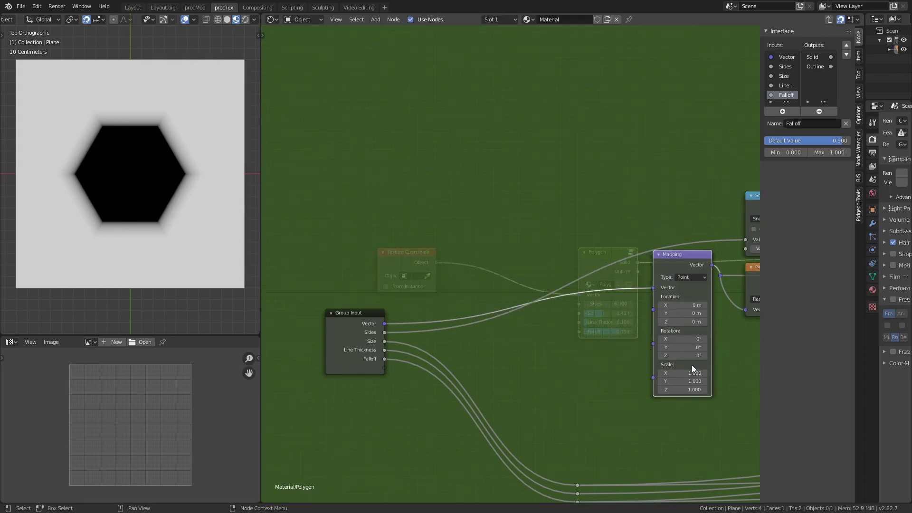
middle_drag(545, 339, 592, 326)
- Add a Combine XYZ node linked to the Mapping node's Rotation input, and hide Mapping's unused sockets
key(shift+a)
mouse_move(597, 333)
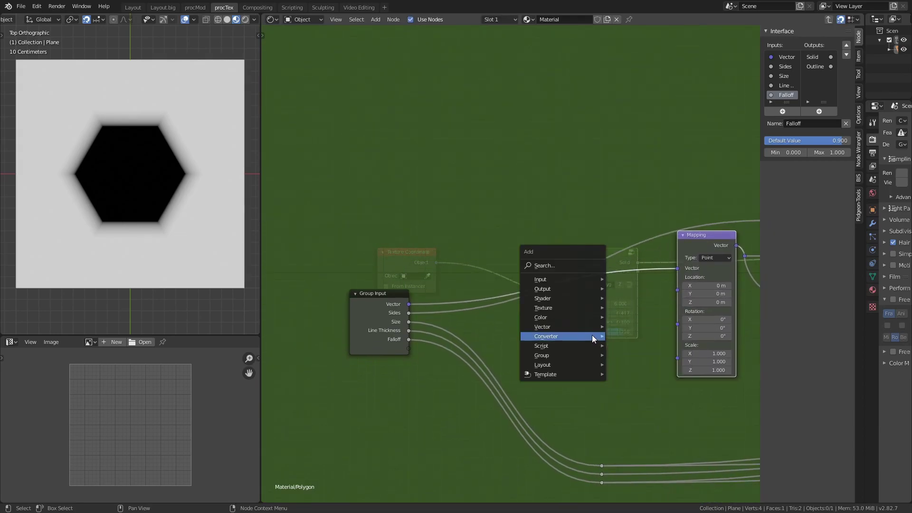
click(658, 378)
click(632, 338)
drag(627, 338, 676, 326)
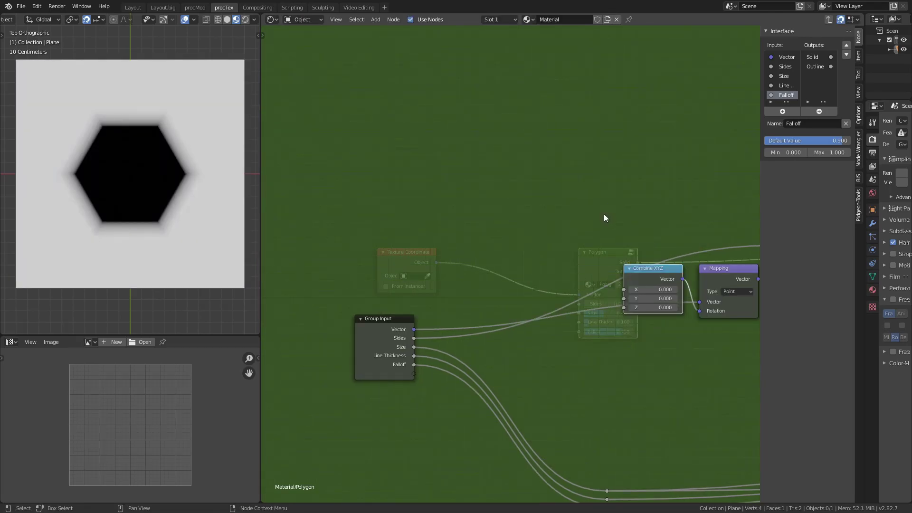
- Place a reroute above the Divide node and link Divide's output to it
middle_drag(604, 214, 638, 202)
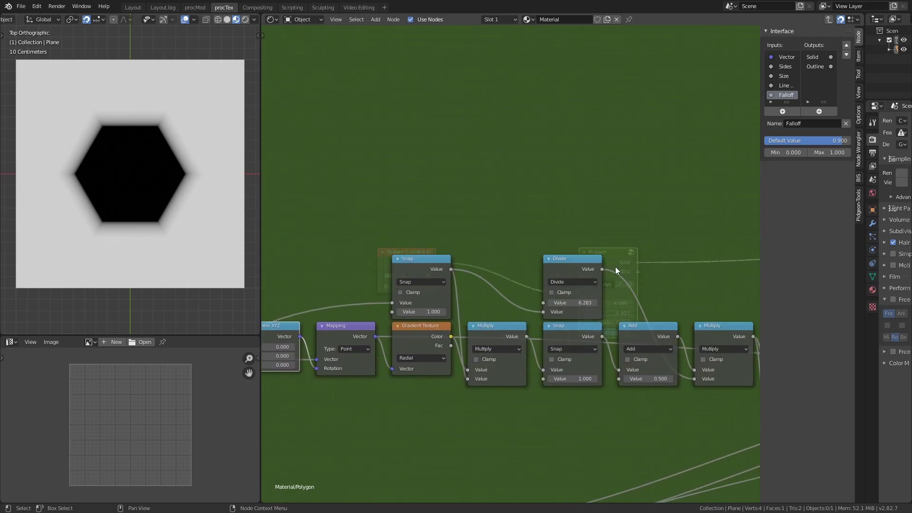
key(shift+a)
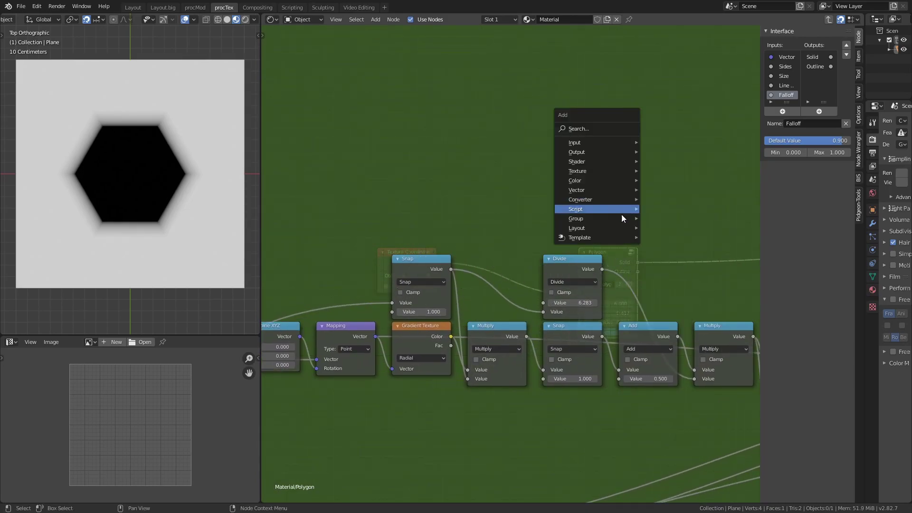
mouse_move(623, 227)
click(662, 240)
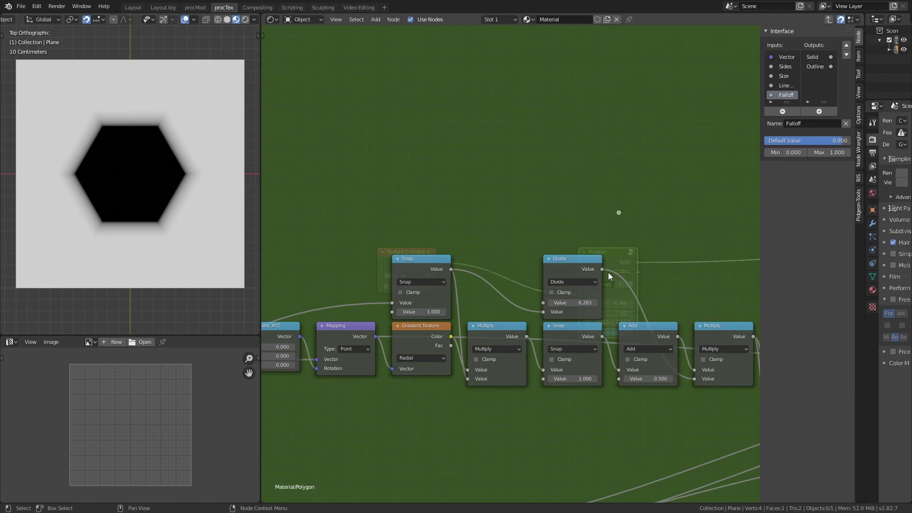
drag(602, 270, 619, 213)
scroll(719, 227, down, 2)
middle_drag(620, 252, 732, 228)
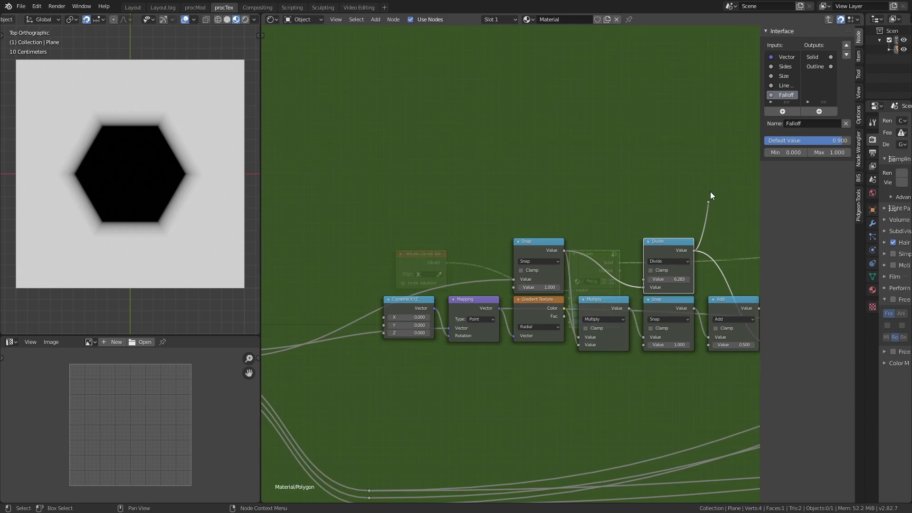
middle_drag(711, 192, 721, 204)
- Move Divide beside the upper Snap node and route its output back through a second reroute into Combine XYZ's Z input
drag(672, 250, 619, 254)
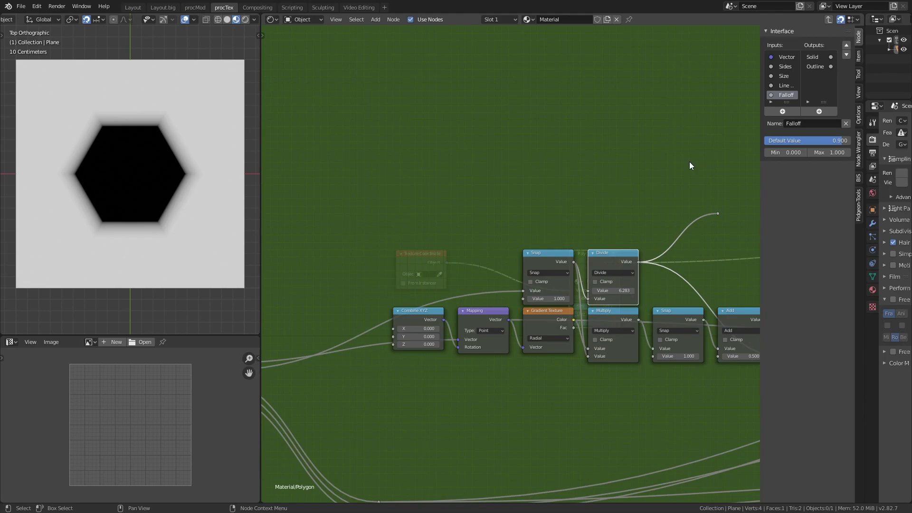
middle_drag(690, 166, 694, 176)
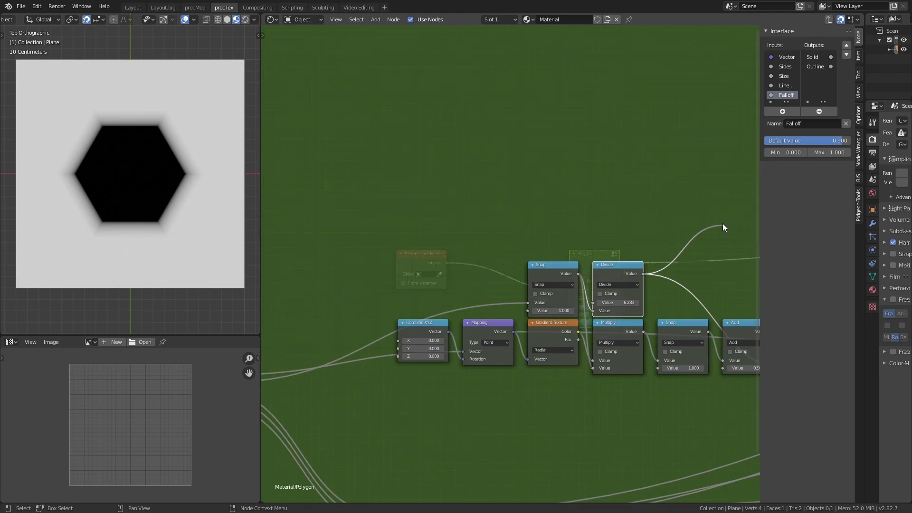
drag(723, 225, 398, 357)
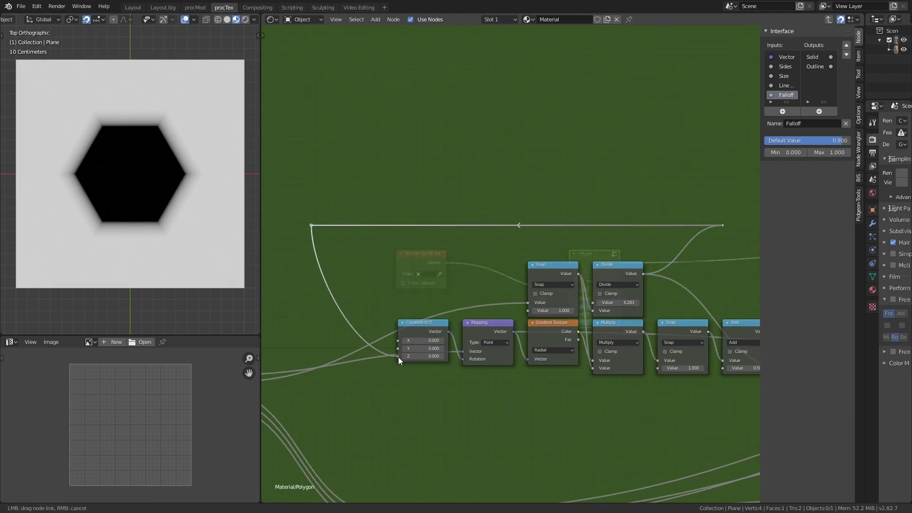
- Add an Invert node below Combine XYZ and expose its factor as a new group input
middle_drag(397, 360, 679, 302)
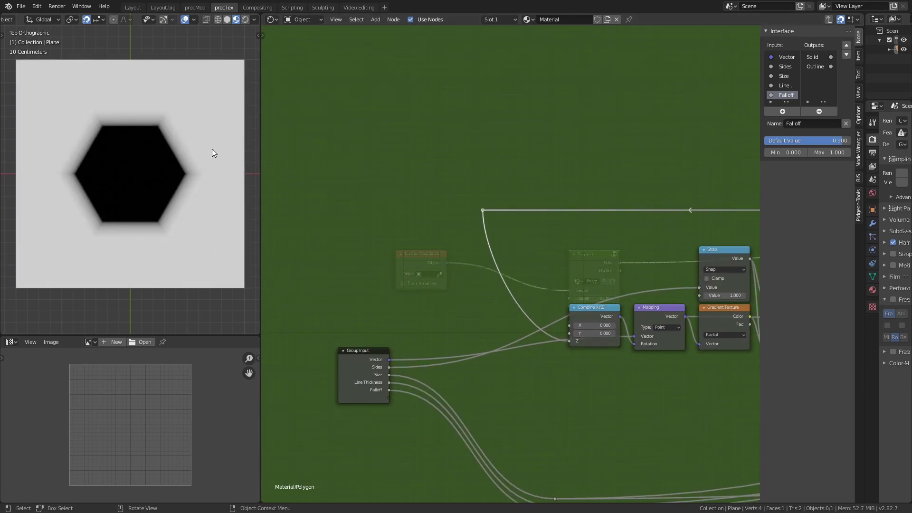
key(shift+a)
mouse_move(525, 229)
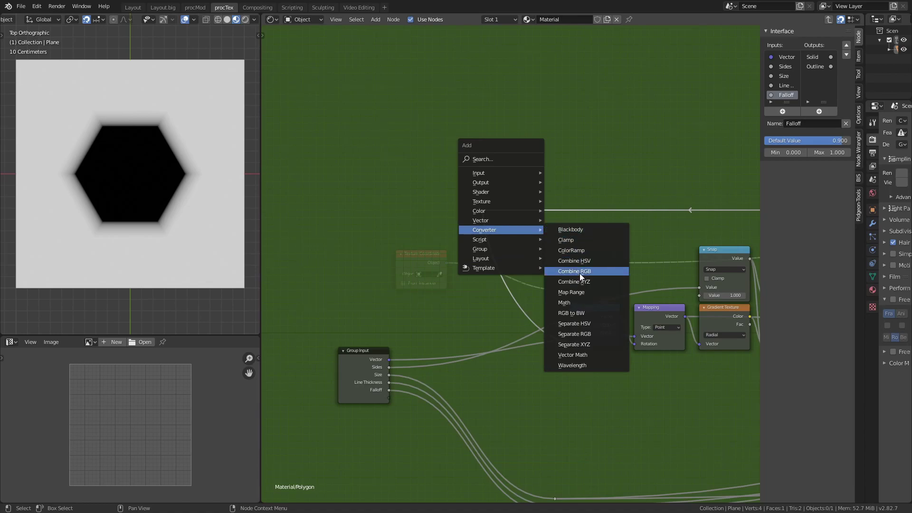
middle_drag(592, 387, 505, 287)
middle_drag(460, 364, 549, 386)
key(shift+a)
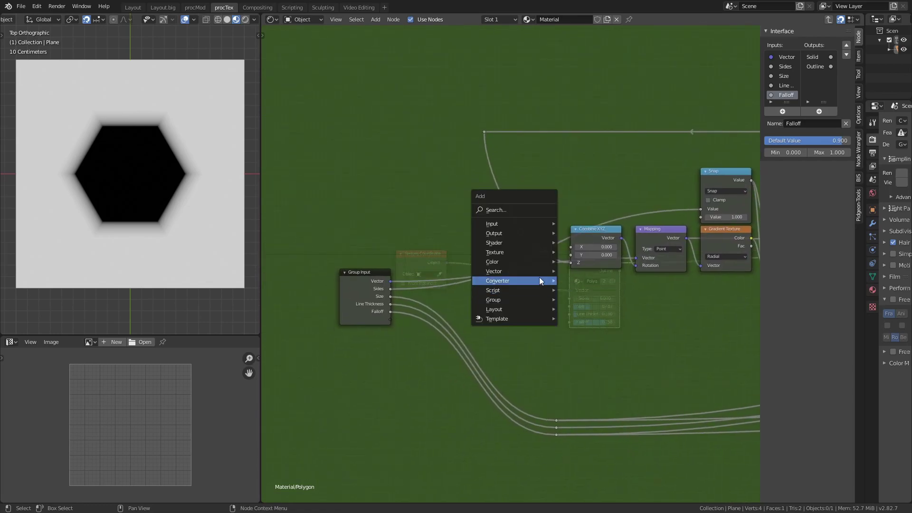
mouse_move(537, 261)
click(600, 292)
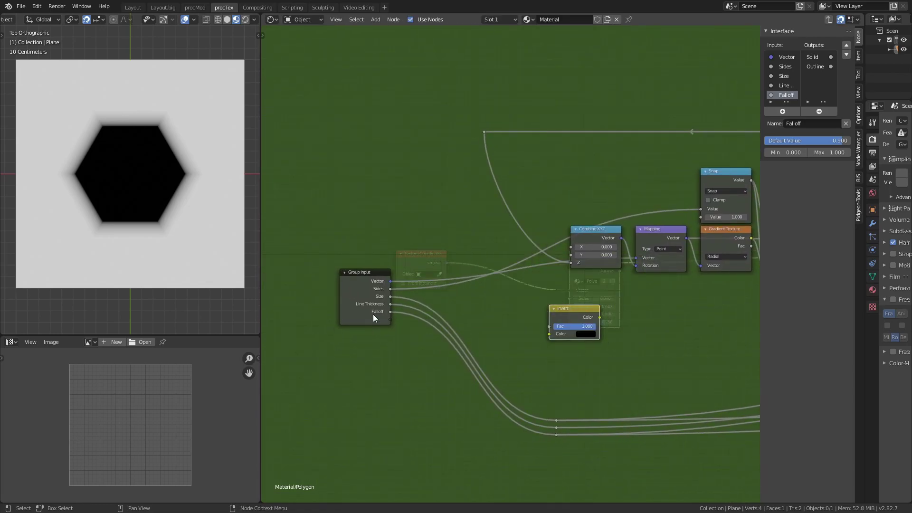
drag(390, 319, 549, 327)
- Delete the Invert node and rename the new factor input Rotation, with its value set to 0.250 on the Polygon node
key(Tab)
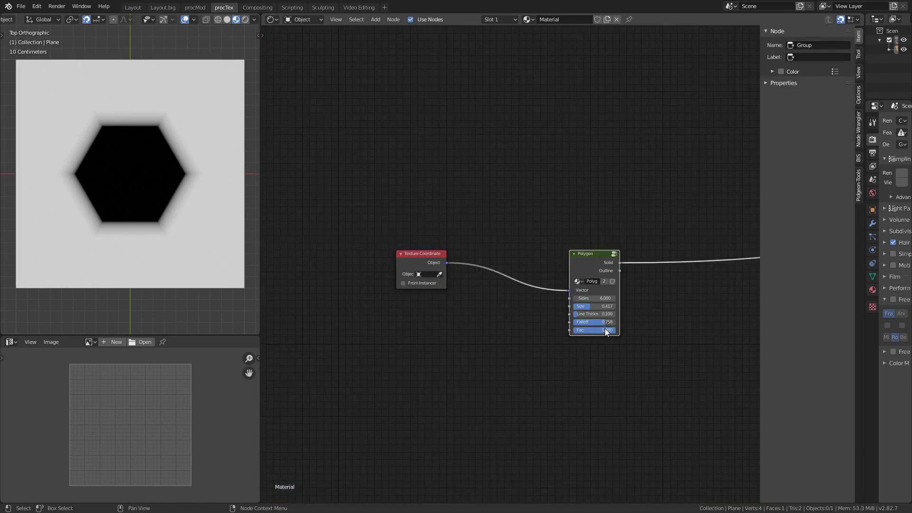
key(Tab)
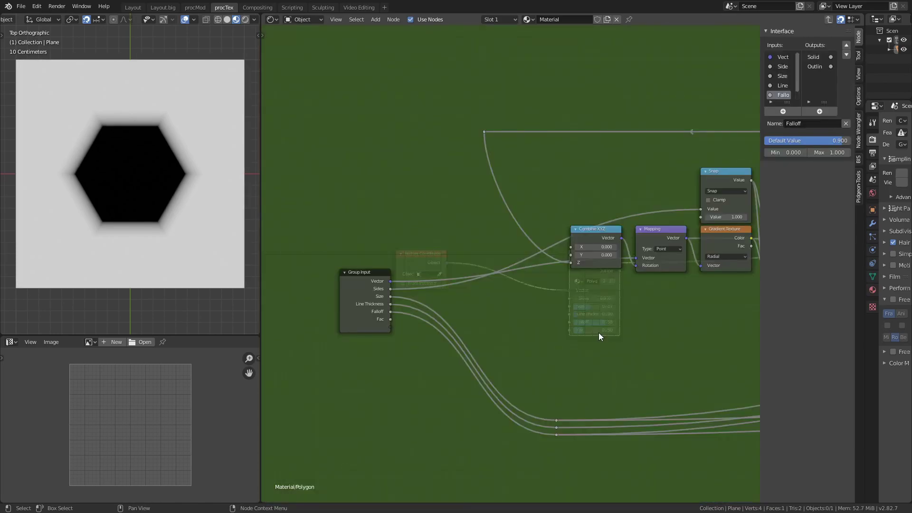
scroll(559, 291, up, 3)
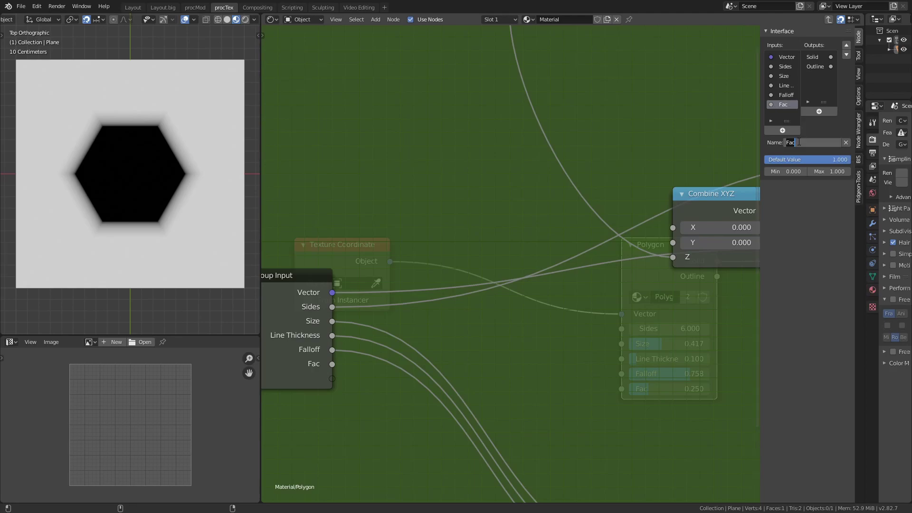
- Insert a Multiply node before Combine XYZ's Z, link Rotation to its second value, and test Rotation on the Polygon node
key(shift+a)
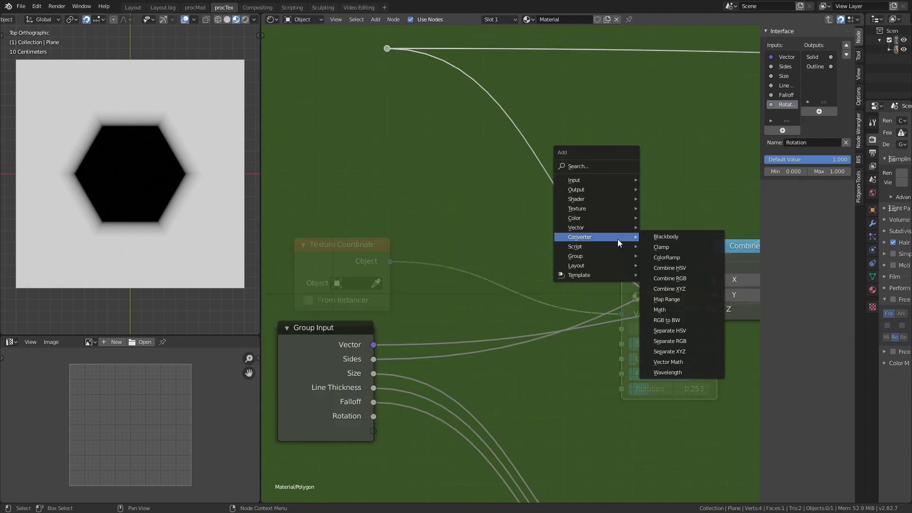
click(670, 312)
click(618, 209)
click(611, 215)
click(275, 293)
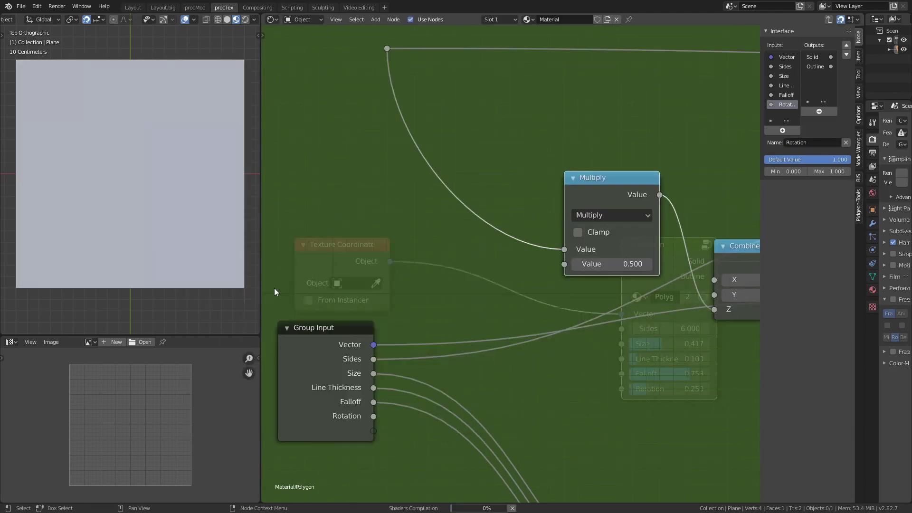
drag(374, 417, 565, 266)
key(Tab)
drag(663, 393, 699, 395)
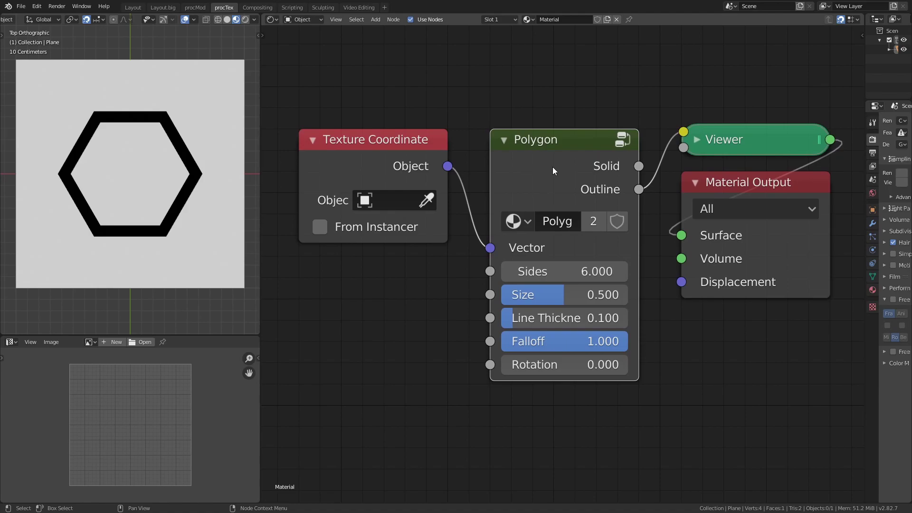
- Inside the group, hide the unused Z socket of the Combine XYZ after Sine, and move the vector link's reroute below Gradient Texture
key(Tab)
ctrl+middle_drag(552, 167, 513, 202)
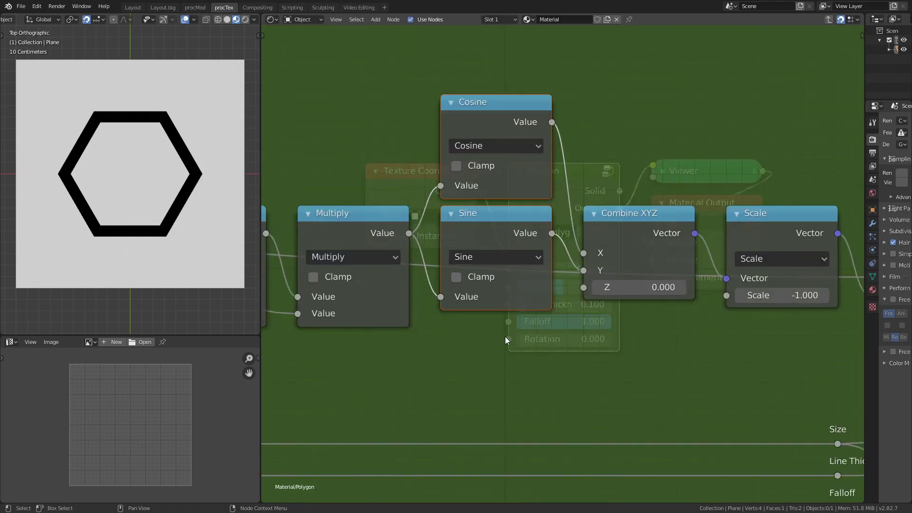
ctrl+middle_drag(505, 337, 537, 273)
click(615, 229)
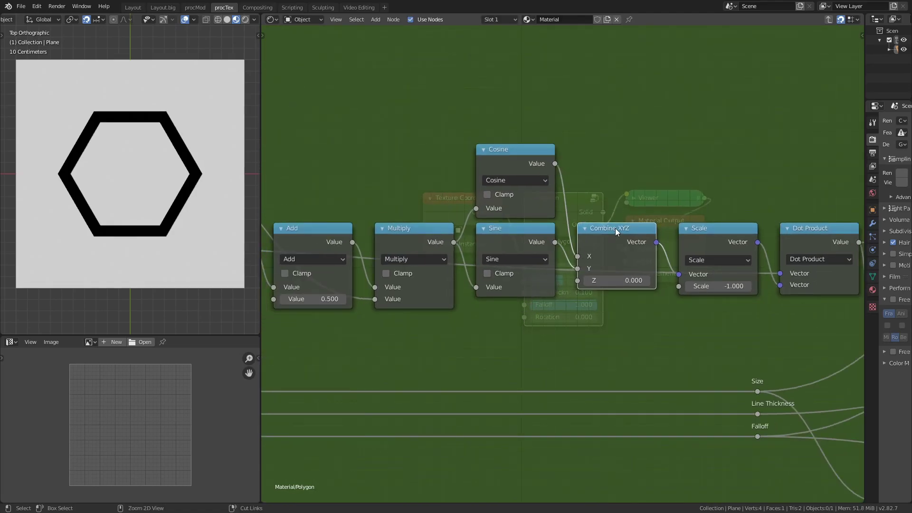
key(ctrl+h)
middle_drag(597, 369, 501, 382)
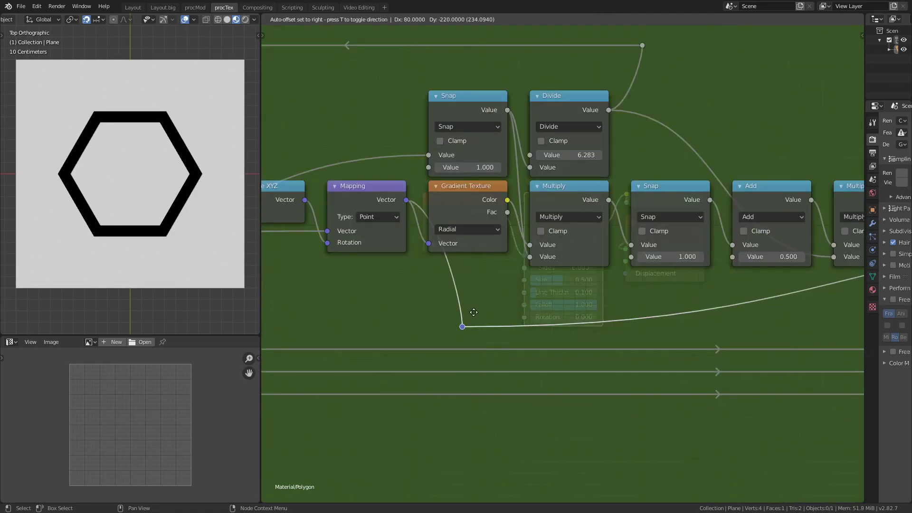
mouse_move(561, 304)
mouse_down()
mouse_move(586, 312)
mouse_move(566, 313)
mouse_up()
middle_drag(702, 300, 272, 275)
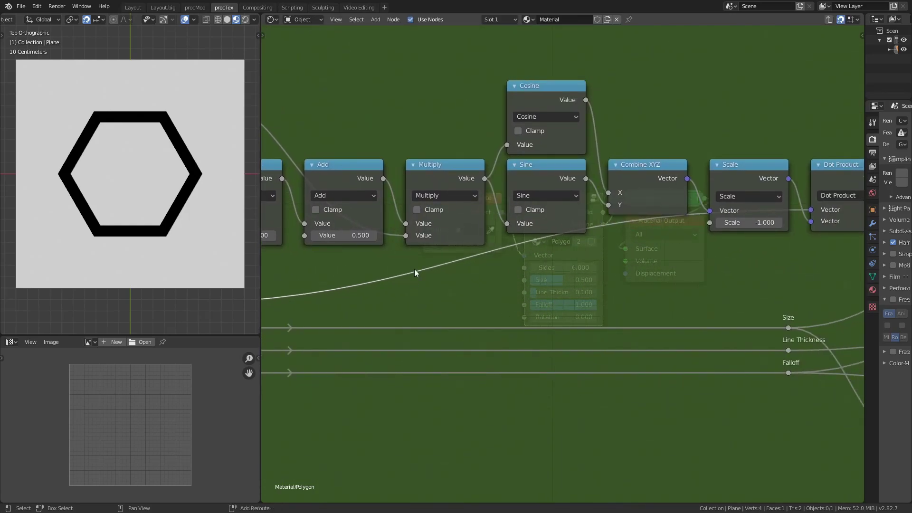
ctrl+middle_drag(605, 243, 687, 138)
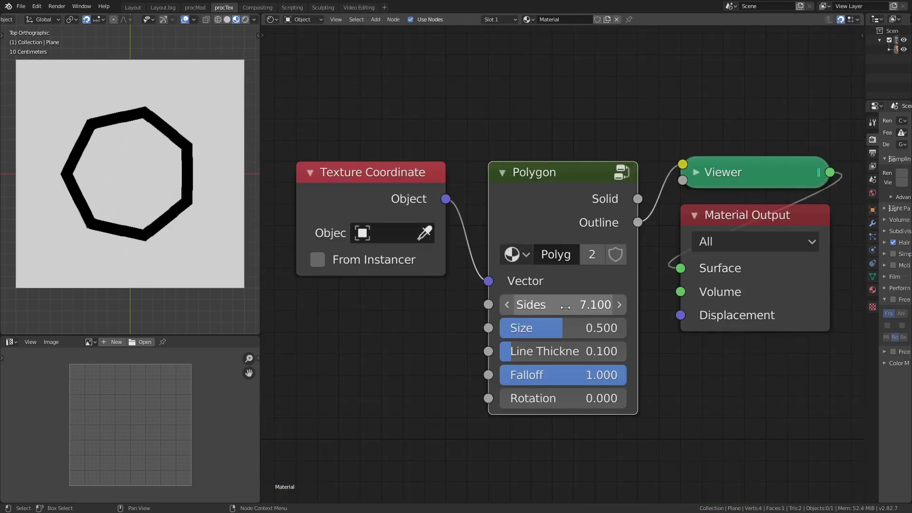
- Try out the Polygon node with Sides 3, Size 0.483 and Line Thickness 0.067, and vary its Rotation
drag(584, 305, 508, 307)
drag(563, 328, 585, 376)
drag(576, 398, 468, 425)
drag(576, 307, 546, 306)
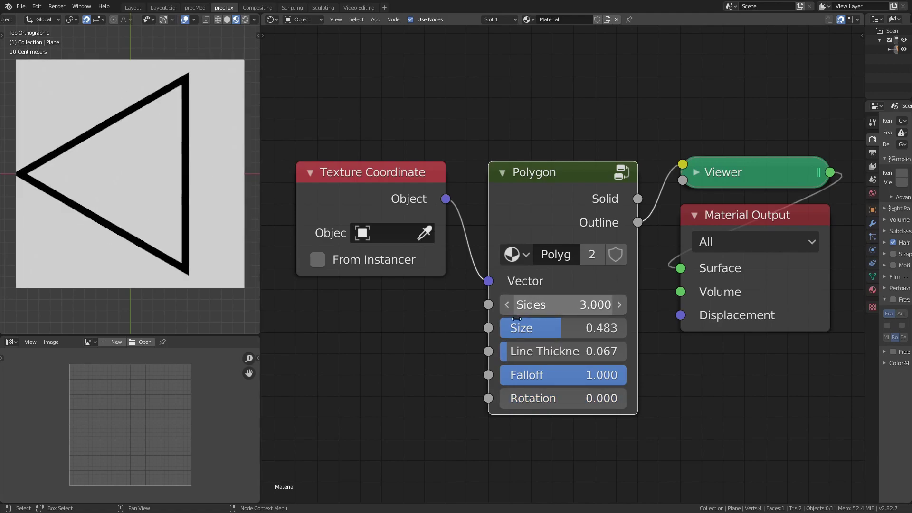
drag(570, 399, 702, 412)
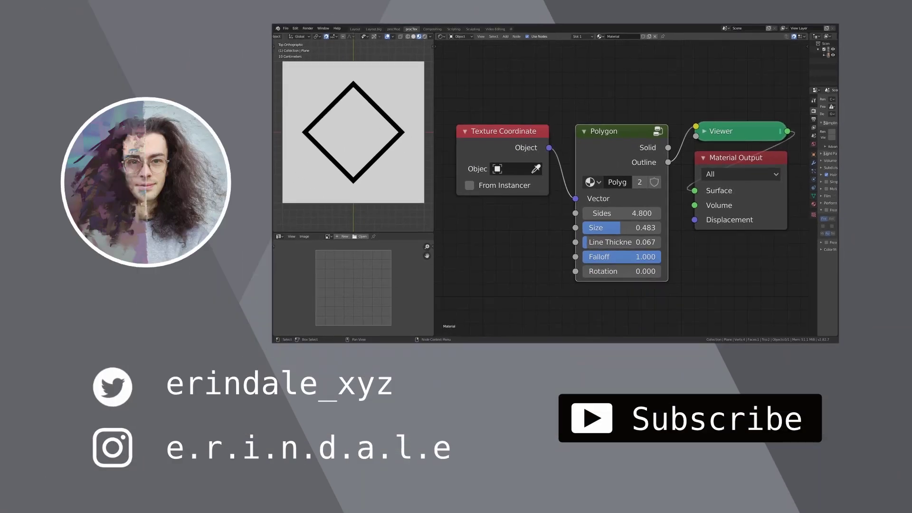